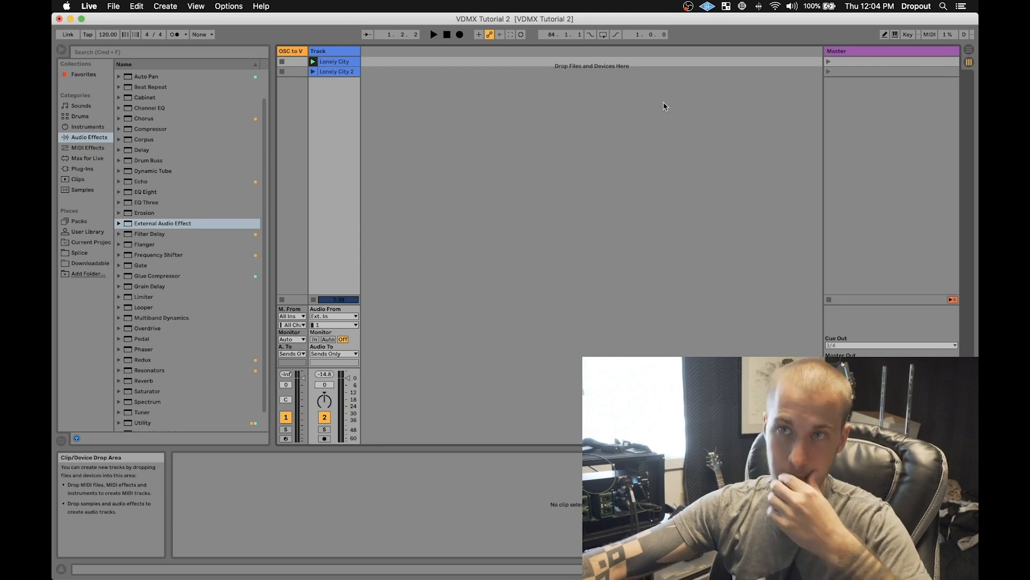
Launch the first and second scenes in turn to play Lonely City and Lonely City 2, and stop playback
left_click(828, 61)
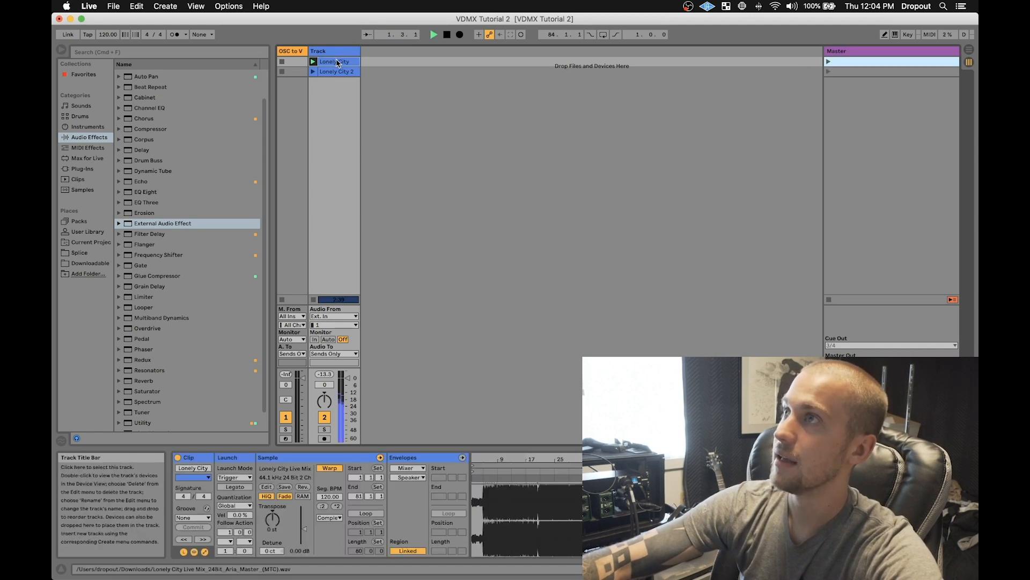
left_click(828, 71)
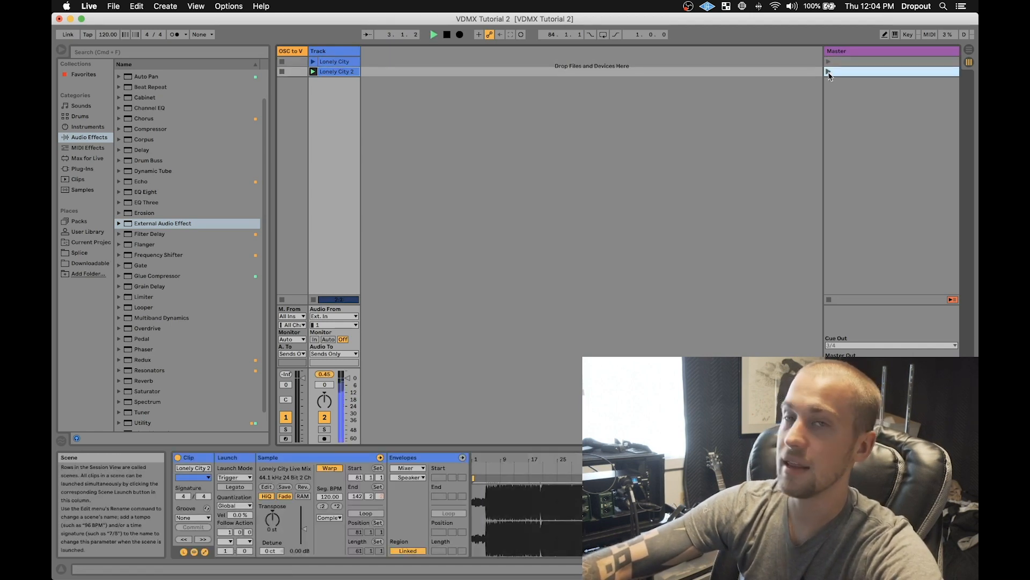
left_click(807, 101)
right_click(807, 101)
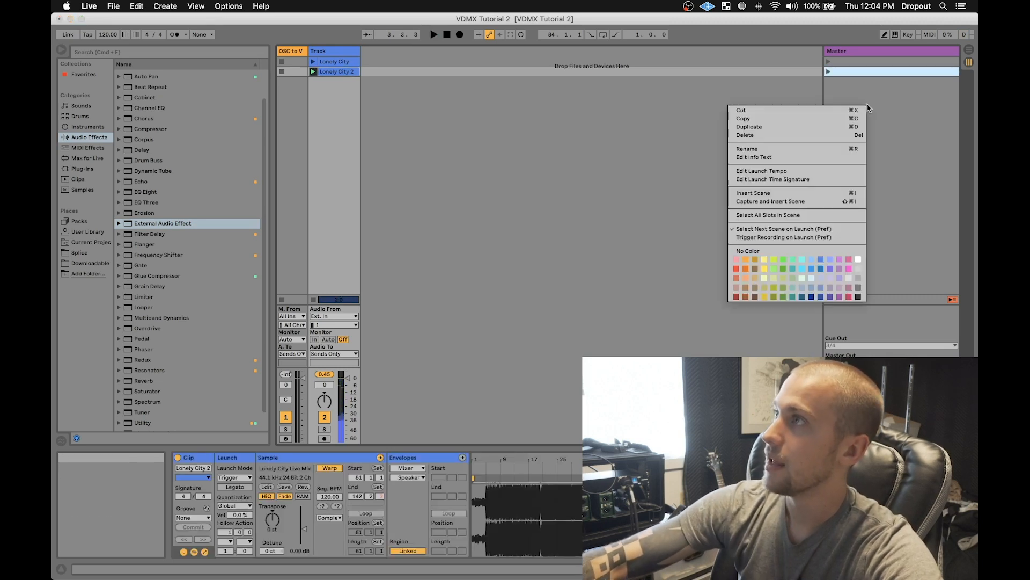
left_click(591, 110)
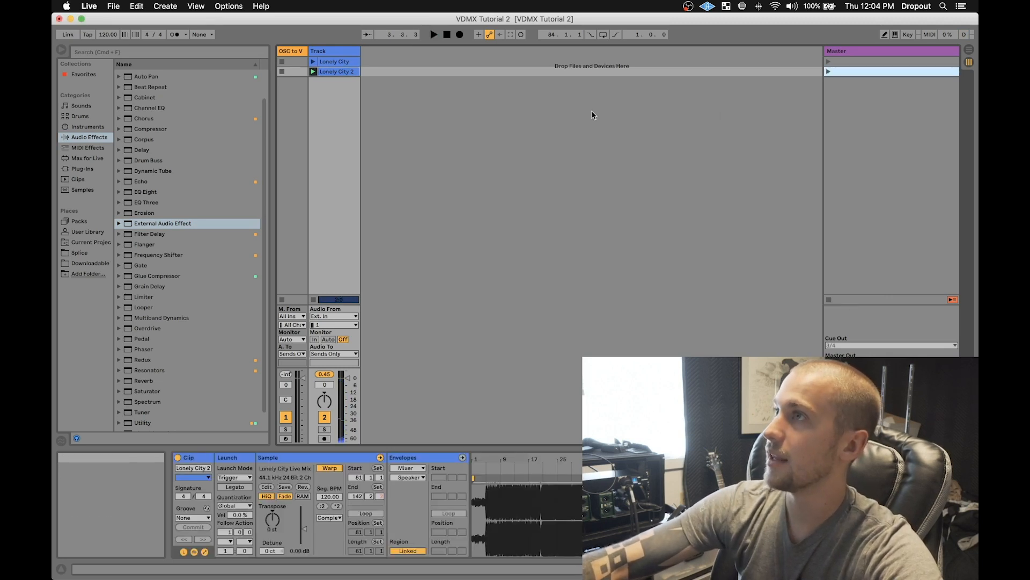
Insert a MIDI track and move it to the first position, ahead of the OSC track
right_click(381, 56)
left_click(413, 75)
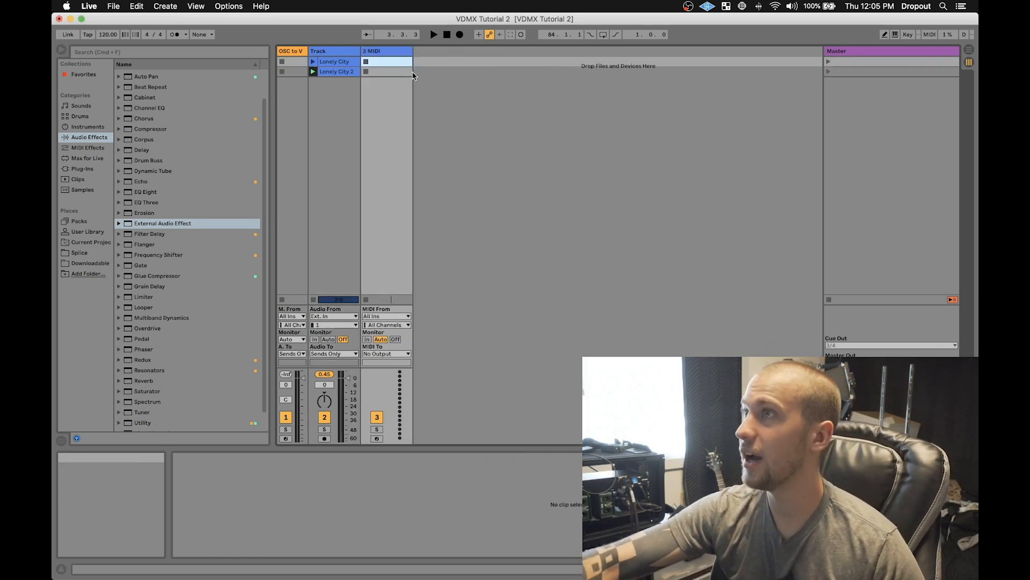
left_click_drag(396, 52, 286, 52)
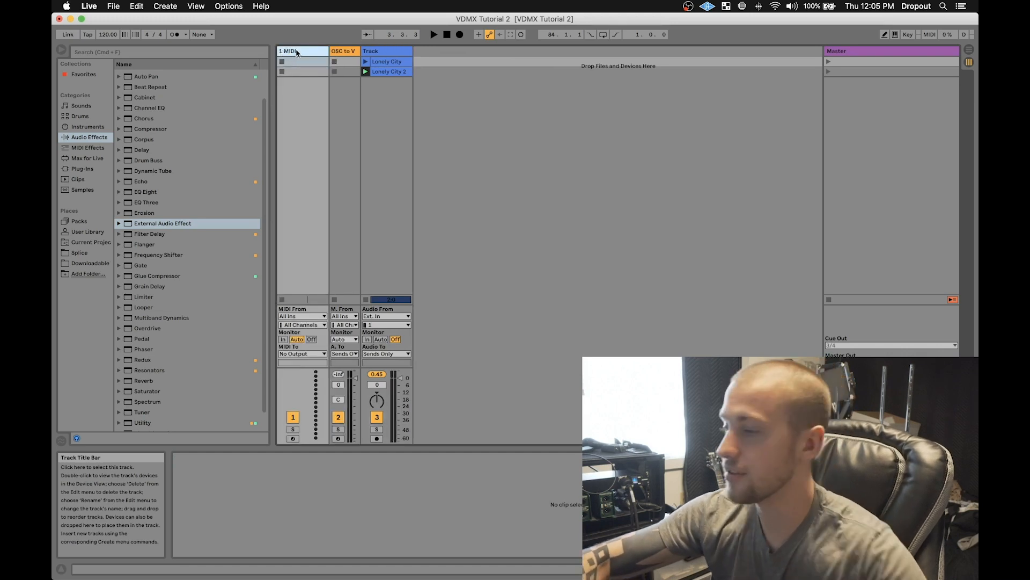
Rename the new first track as MIDI
key("super+r")
type("Mi")
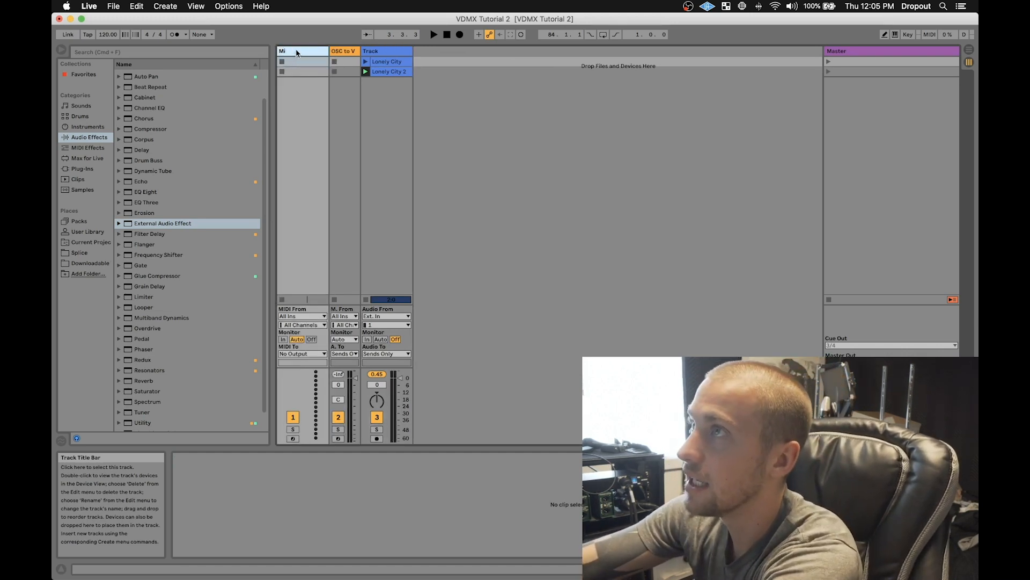
type("dI")
key("Return")
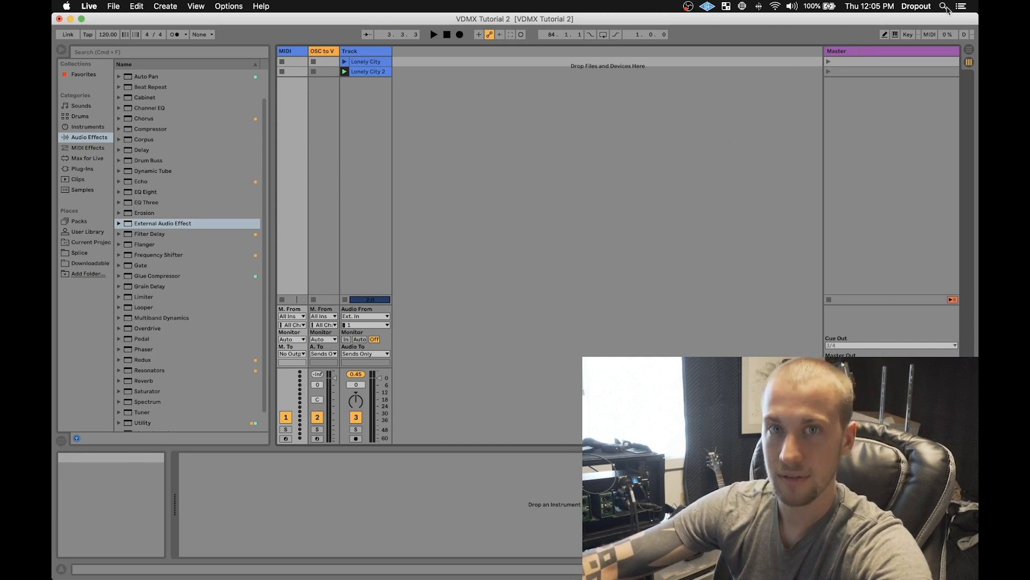
Check the IAC Driver (Bus 1) input and output port settings in the Link/MIDI preferences
key("super+comma")
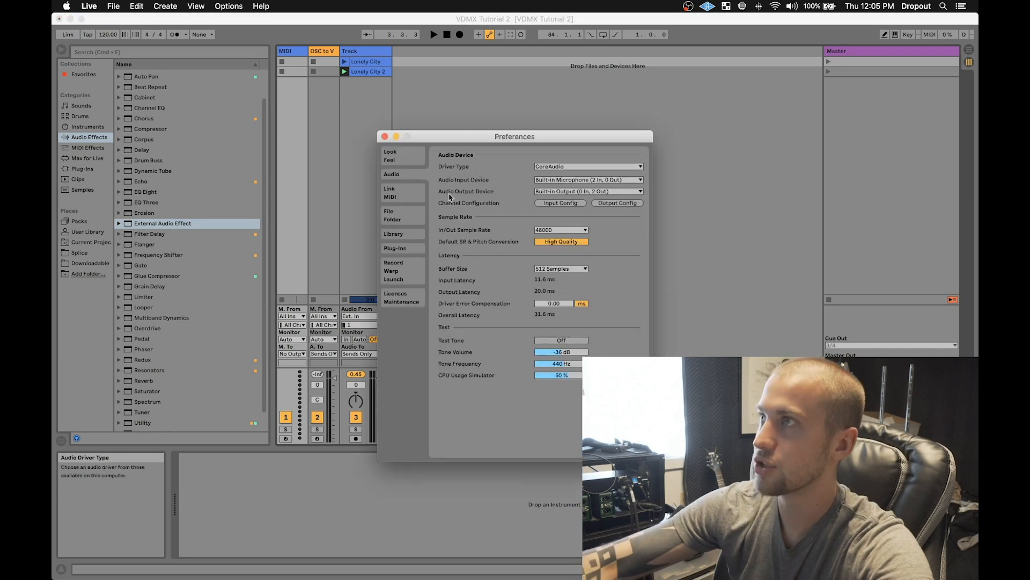
left_click(404, 196)
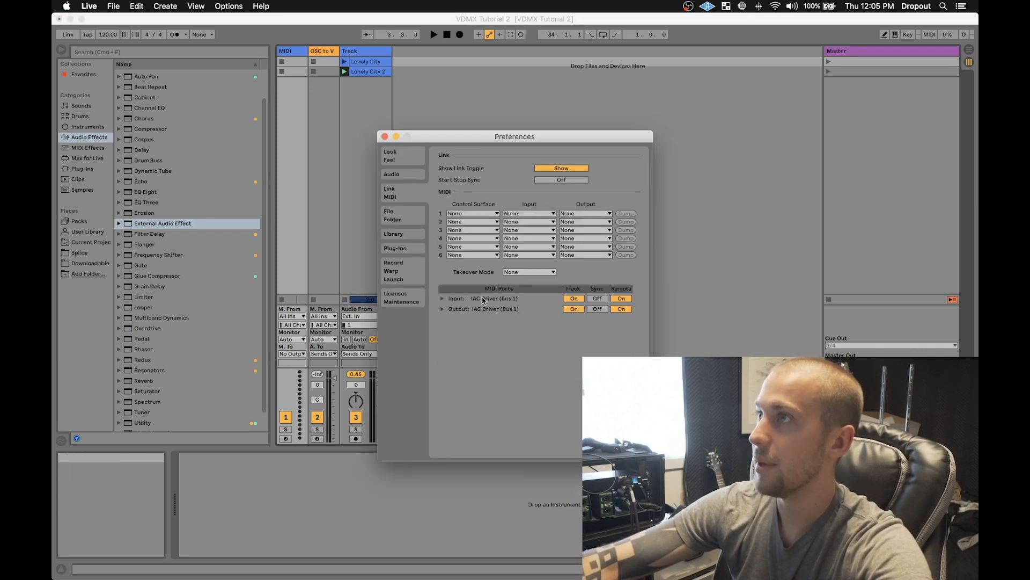
left_click(443, 299)
left_click(443, 299)
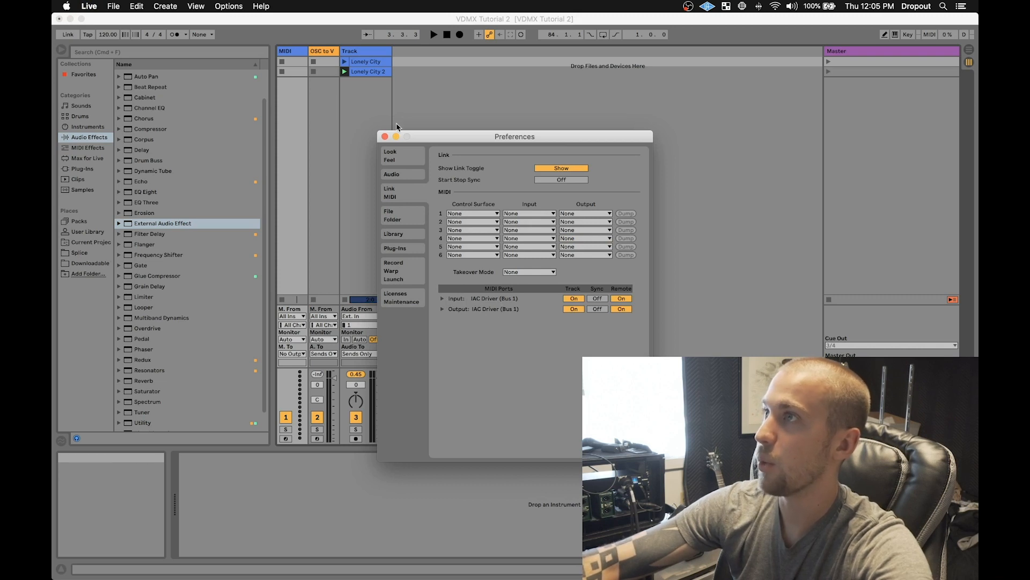
left_click(385, 136)
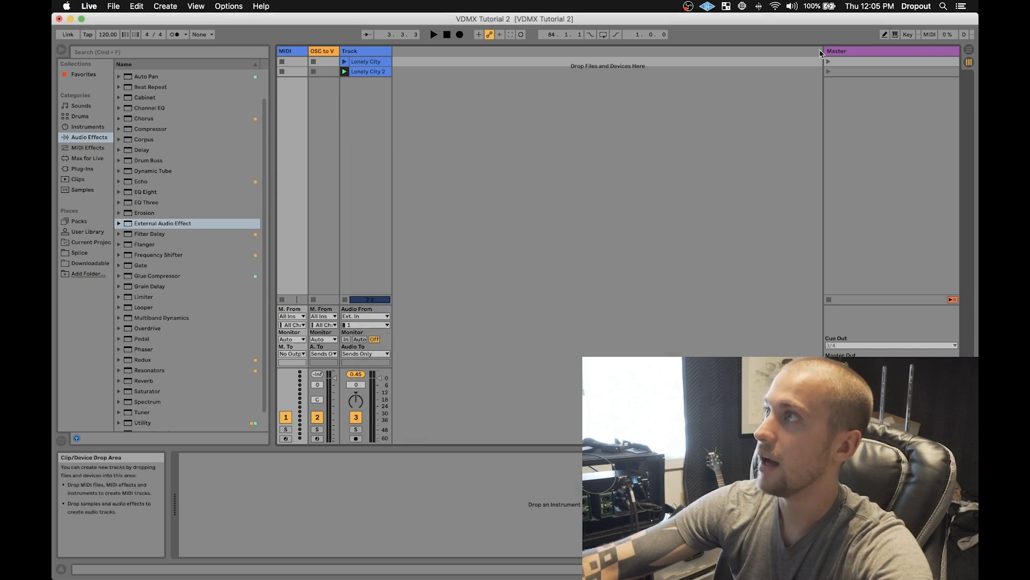
Switch to Audio MIDI Setup, view the IAC Driver in the MIDI Studio, and close that window
left_click(943, 6)
type("audio midi")
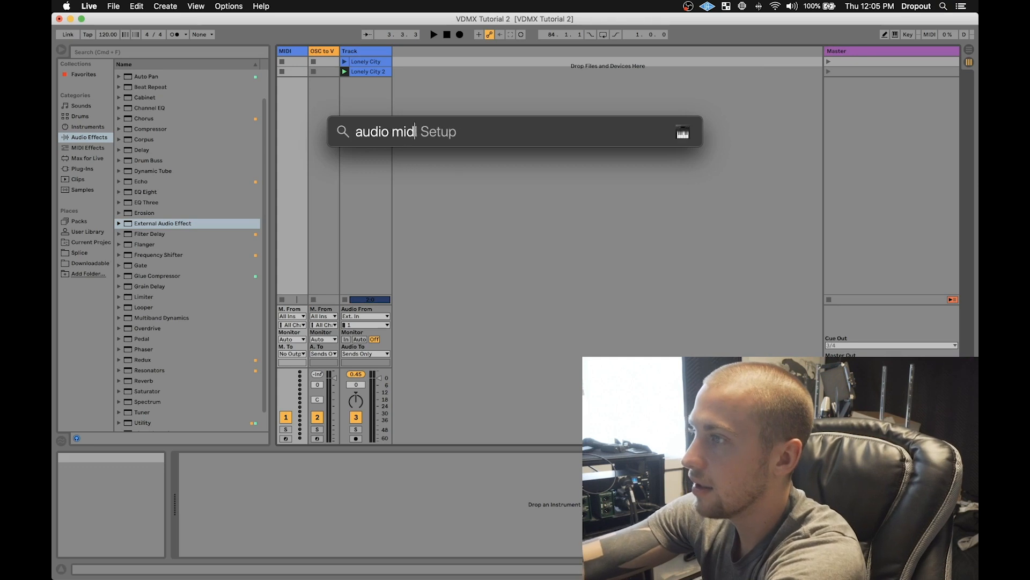
key("Return")
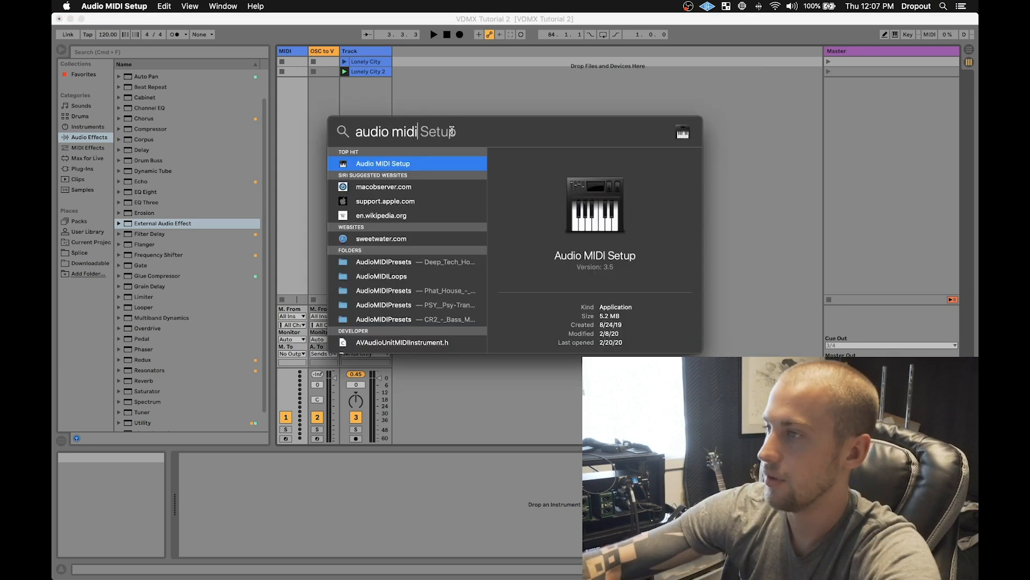
left_click(405, 165)
left_click_drag(404, 172, 574, 123)
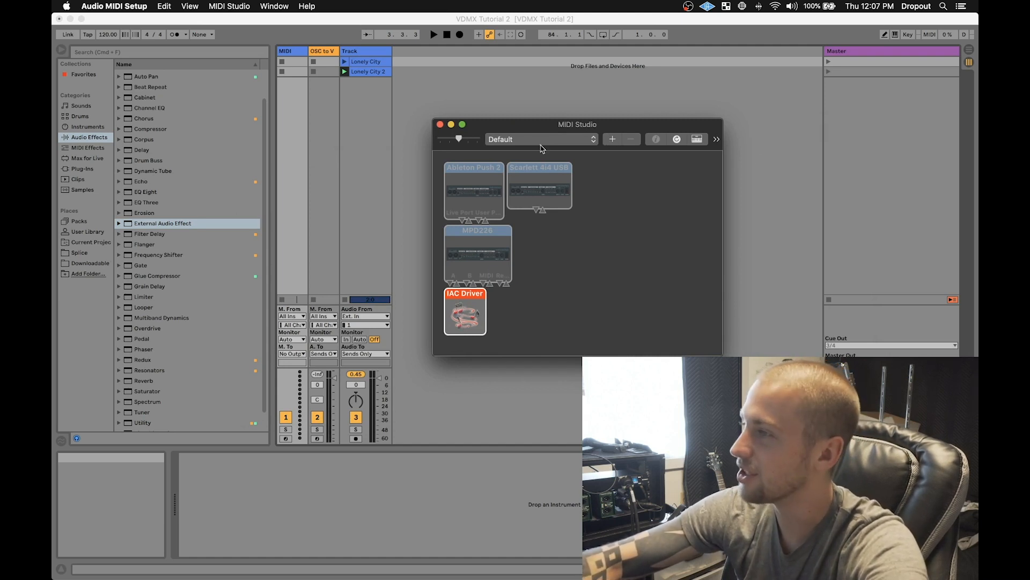
left_click(440, 124)
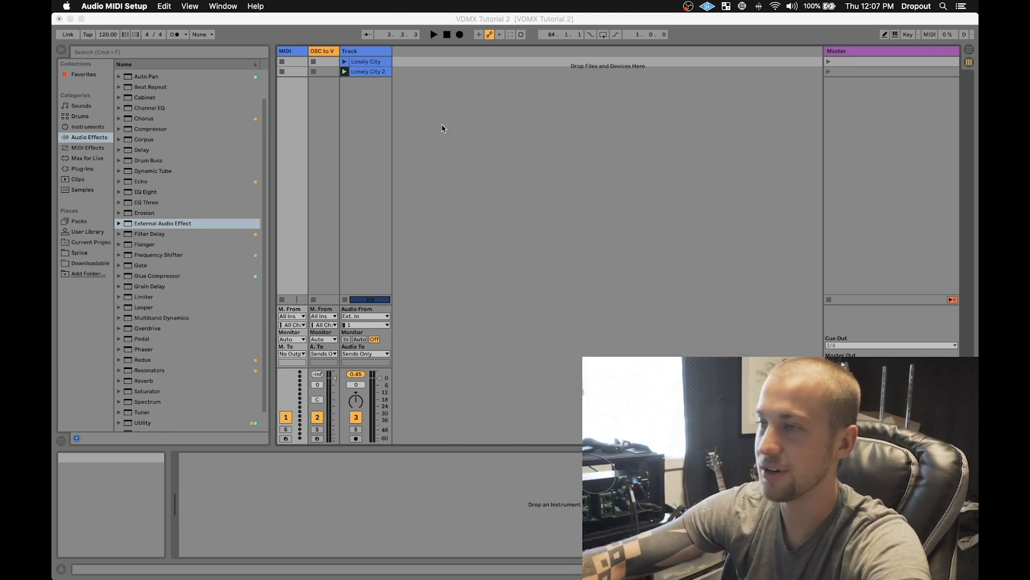
Route the MIDI track's output to IAC Driver (Bus 1) and widen the track column
left_click(293, 353)
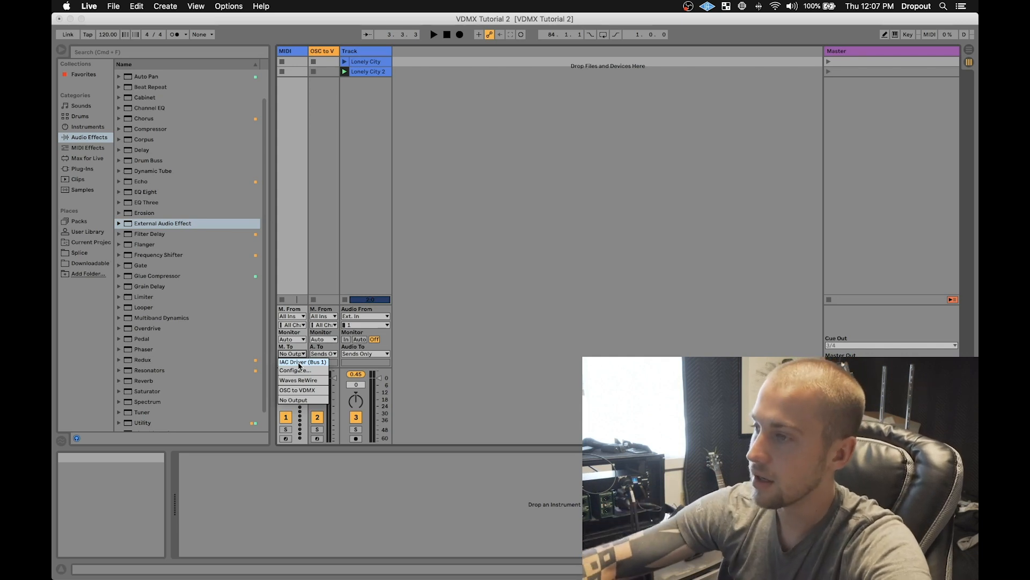
left_click(558, 129)
left_click(299, 51)
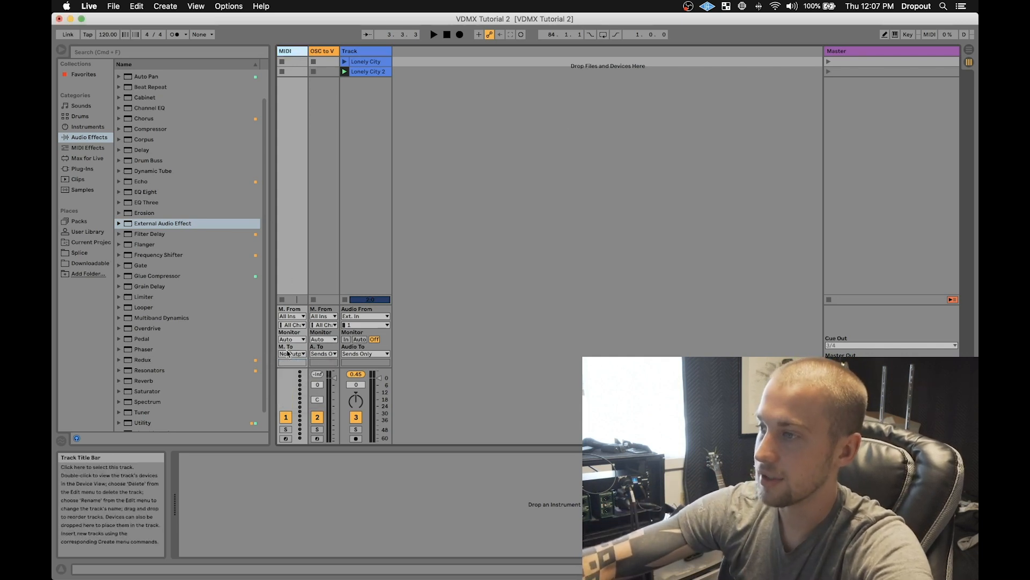
left_click(290, 354)
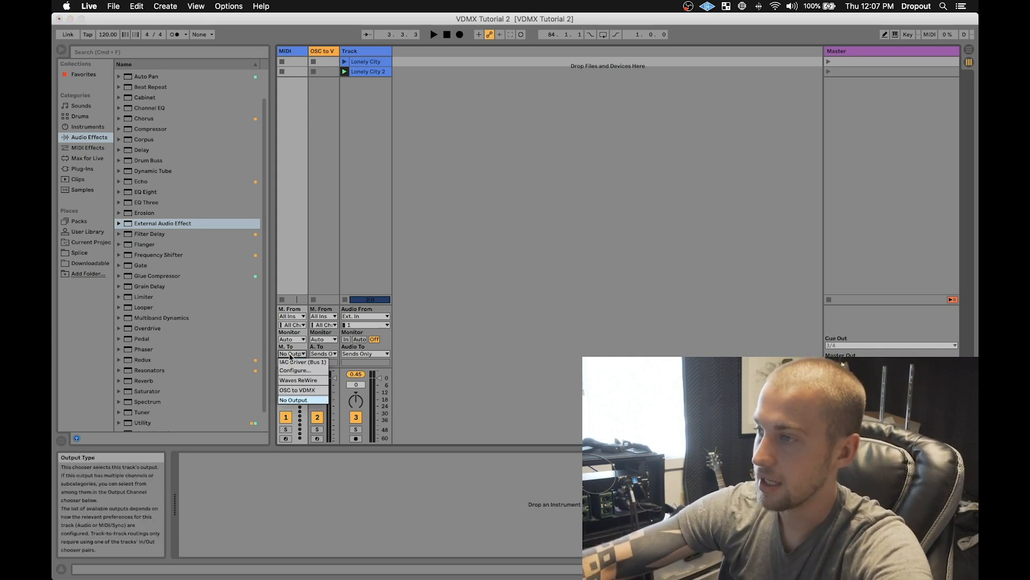
left_click(296, 363)
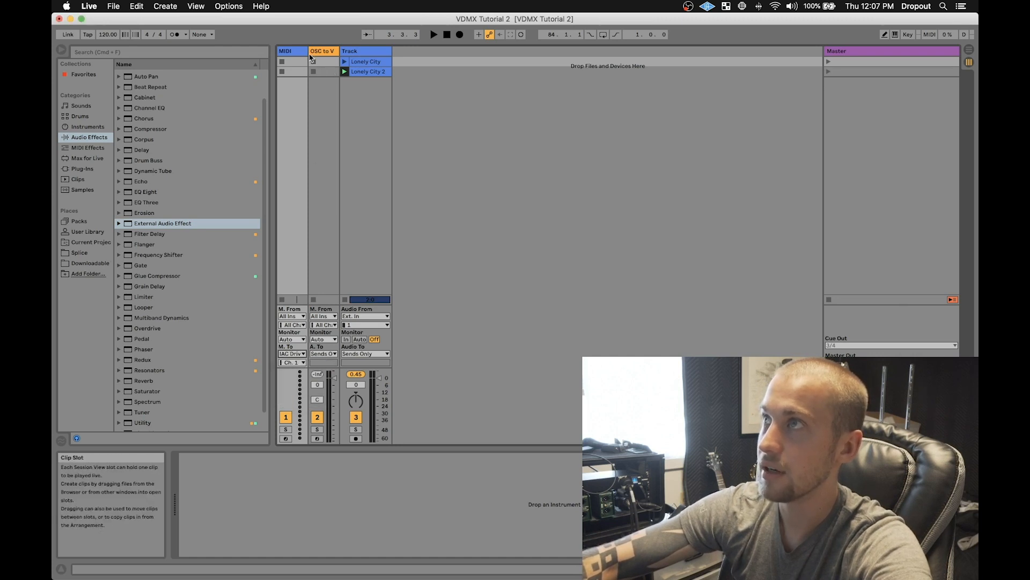
left_click_drag(304, 51, 327, 51)
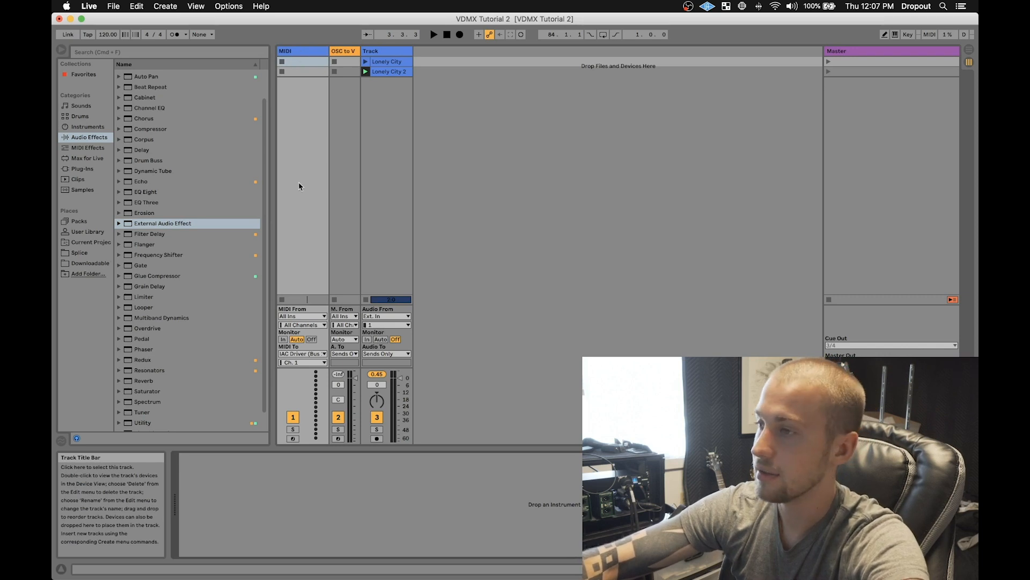
Create an empty clip in the MIDI track's first slot and inspect its envelope controls and note editor
double_click(301, 61)
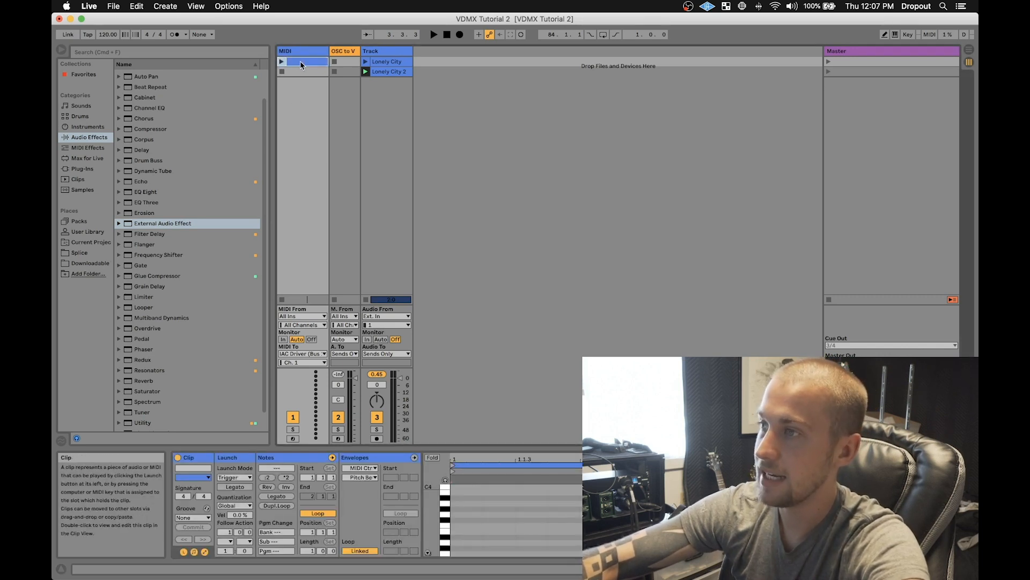
left_click(415, 458)
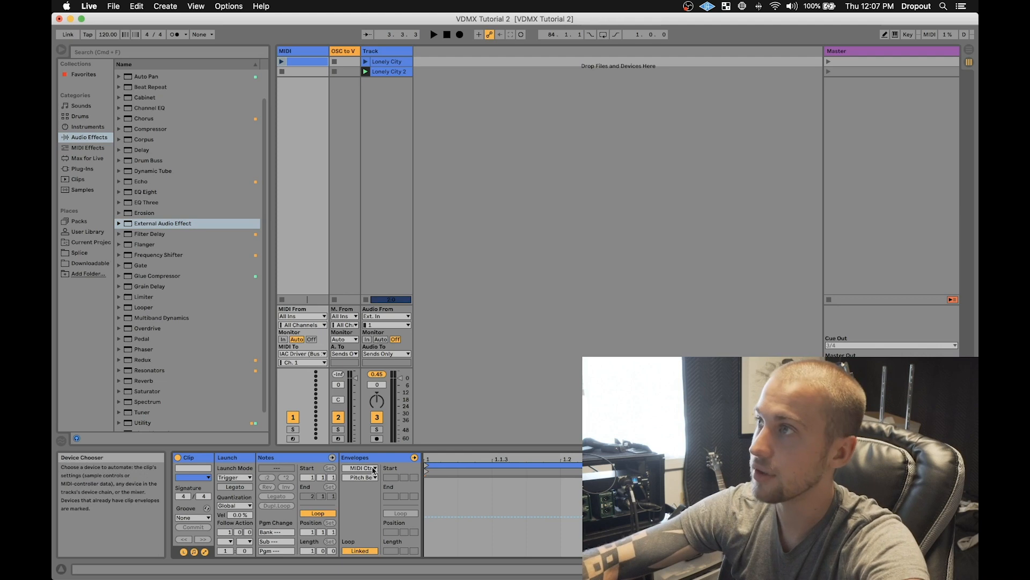
left_click(374, 469)
left_click(387, 460)
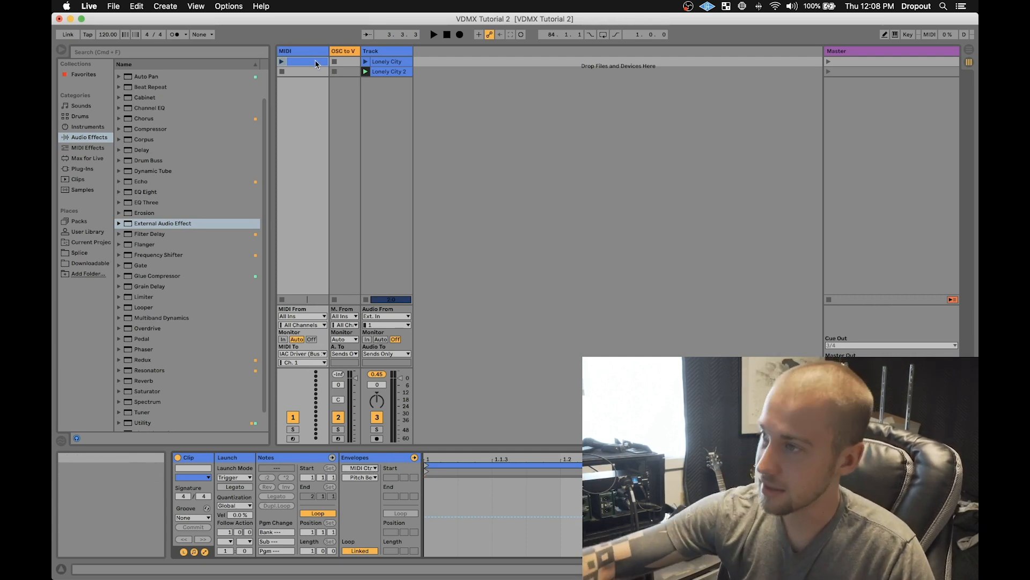
left_click(332, 458)
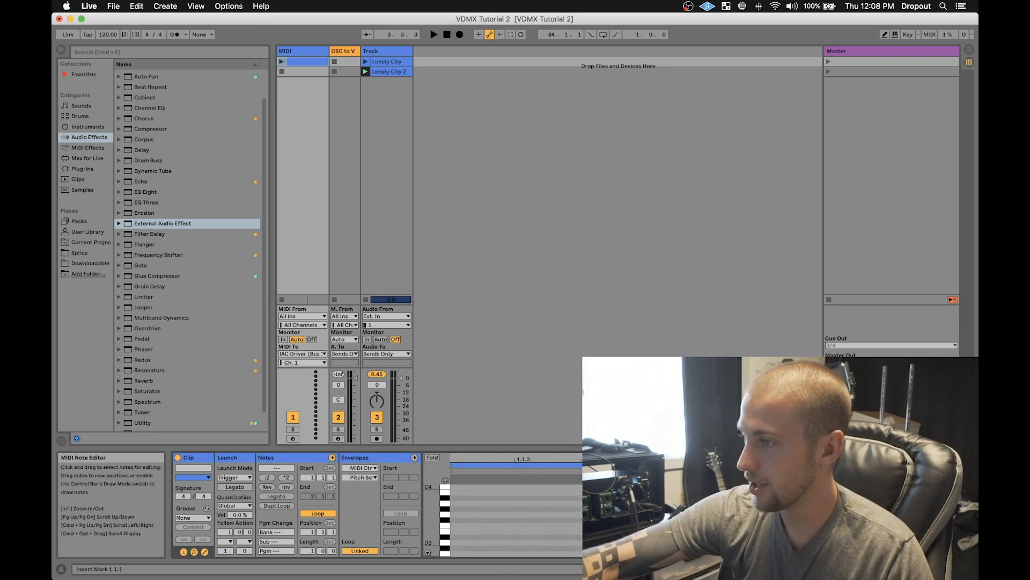
scroll(570, 524, "down", 10)
scroll(570, 529, "up", 5)
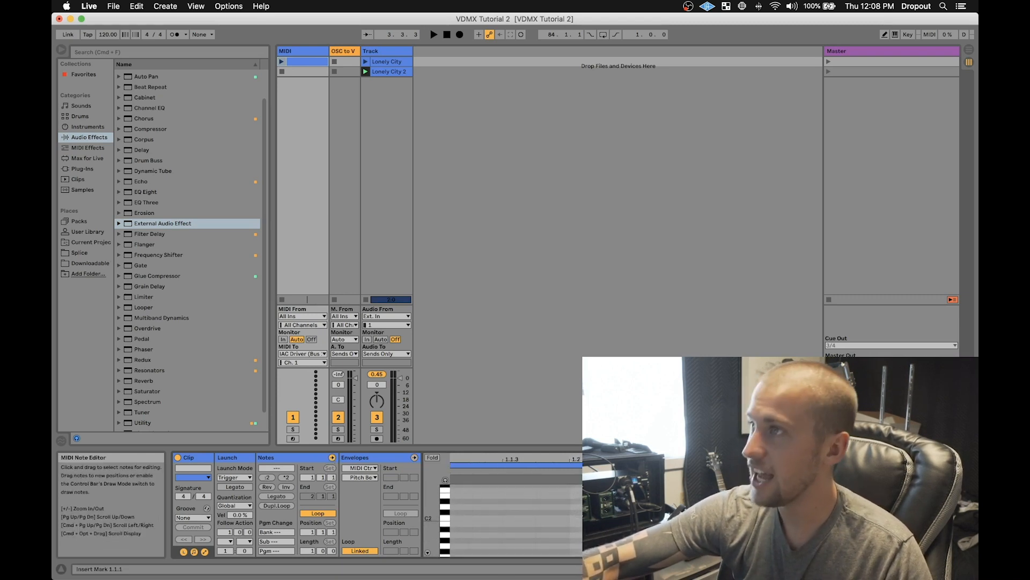
Turn off looping for the MIDI track's clip and reopen the clip for editing
key("super+Tab")
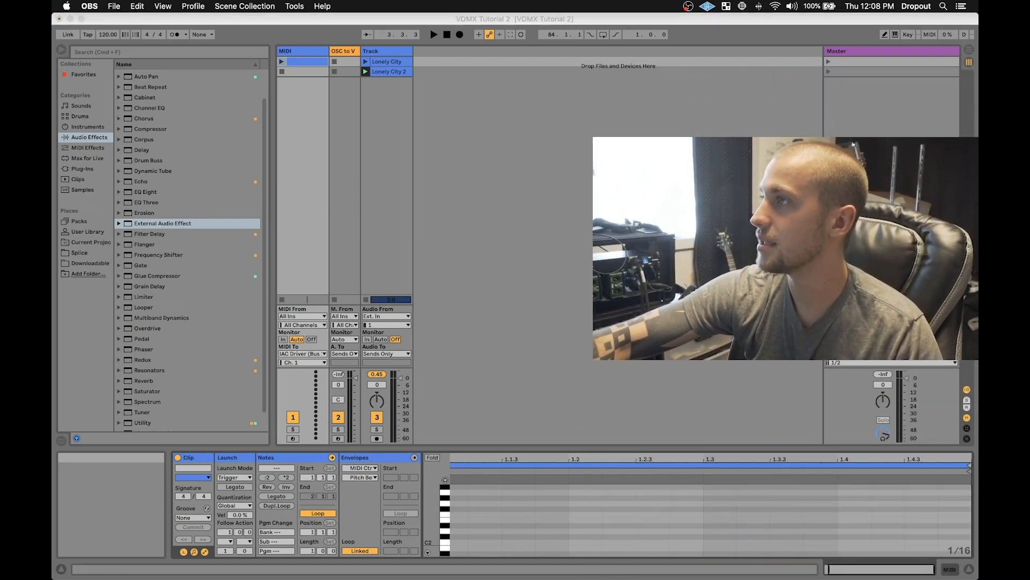
left_click(327, 511)
left_click(327, 511)
mouse_move(304, 62)
left_mouse_down()
mouse_move(307, 82)
mouse_move(310, 65)
left_mouse_up()
left_click(311, 70)
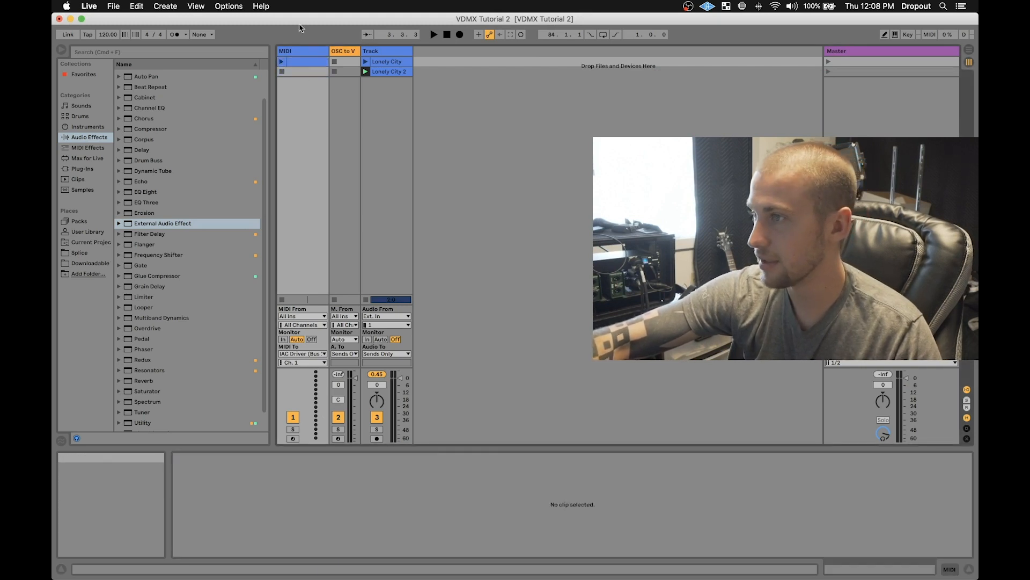
left_click(310, 61)
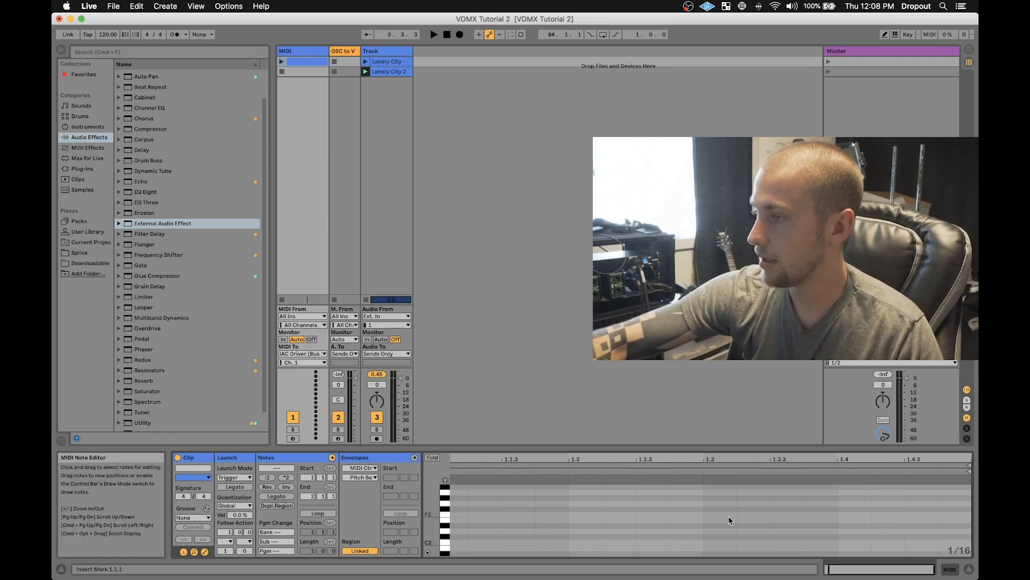
Add a sixteenth-length D#2 note at 1.4.4 and set the clip's end to 6.1.1
left_click(959, 526)
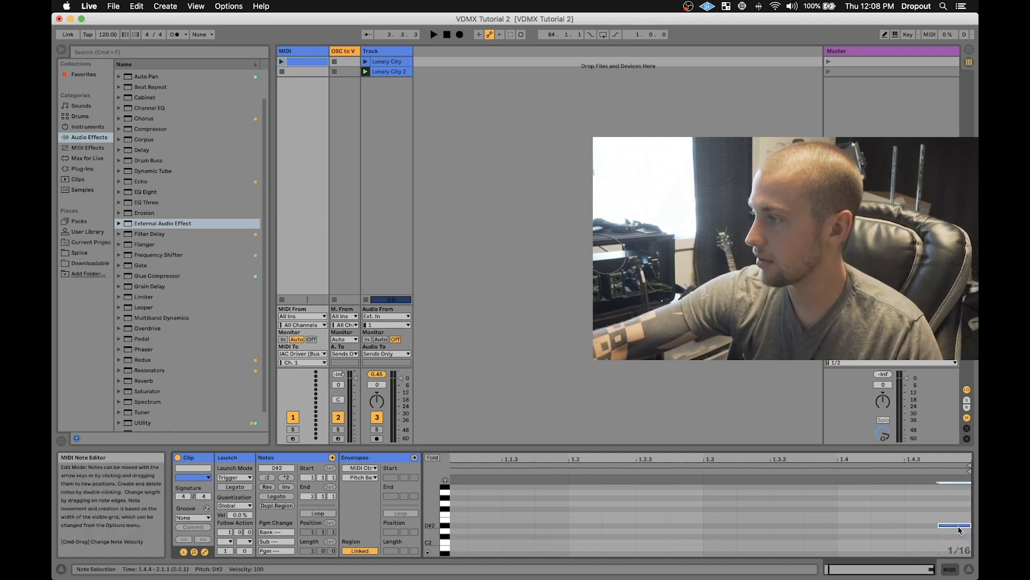
key("Up")
key("Up")
key("Up")
key("Up")
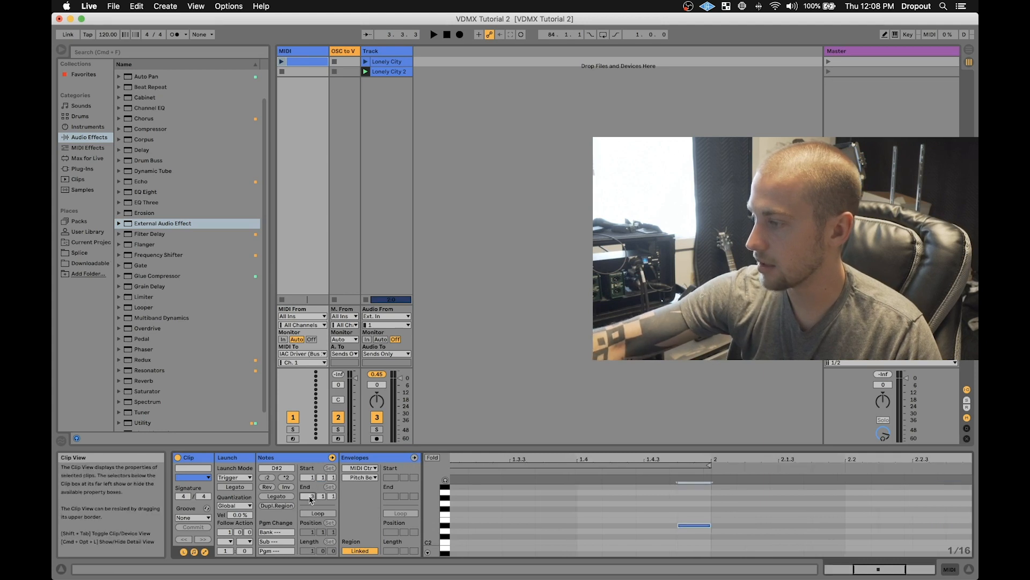
Move the D#2 note to the start of the fifth bar, at 5.1.1
left_click(613, 502)
key("minus")
key("minus")
key("minus")
key("minus")
left_click_drag(557, 527, 896, 531)
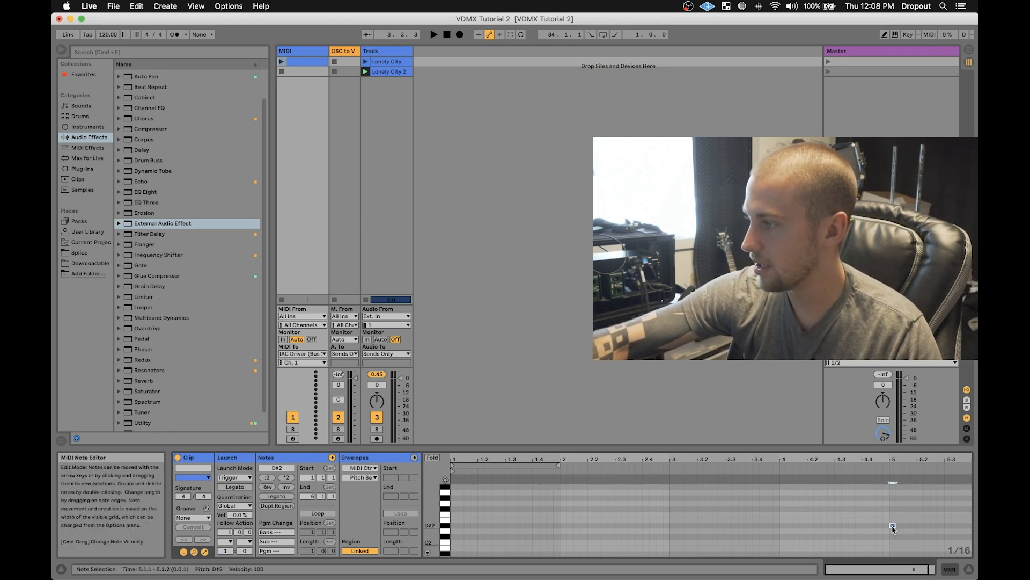
left_click(778, 333)
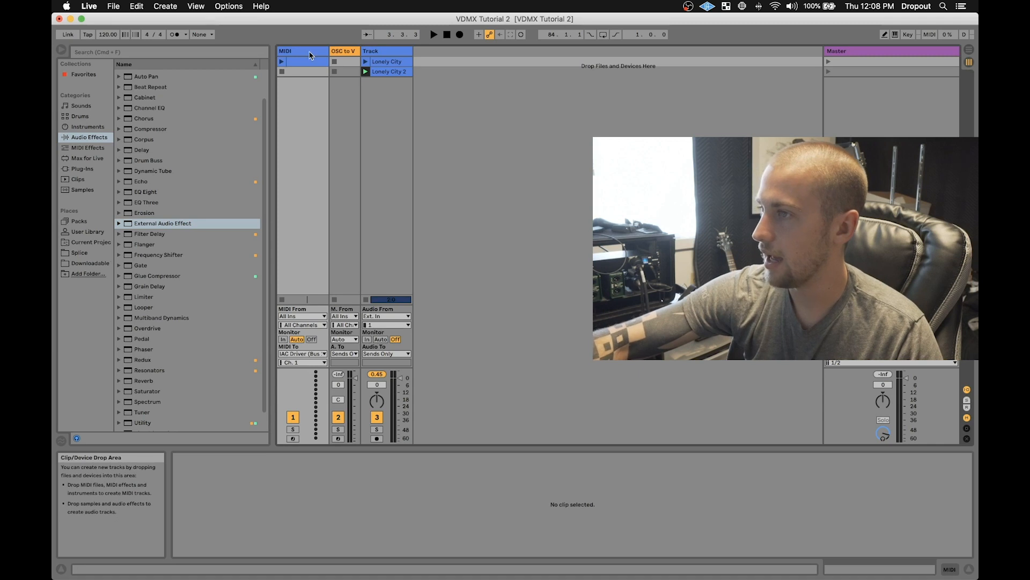
Launch the MIDI track's clip to play through it, and select the first scene in the Master track
left_click(281, 61)
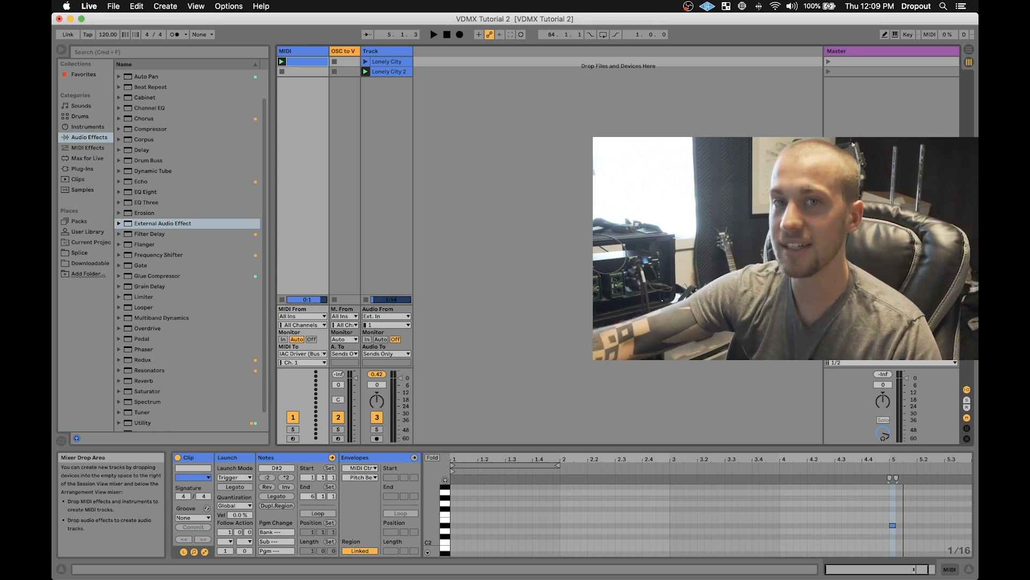
left_click(883, 63)
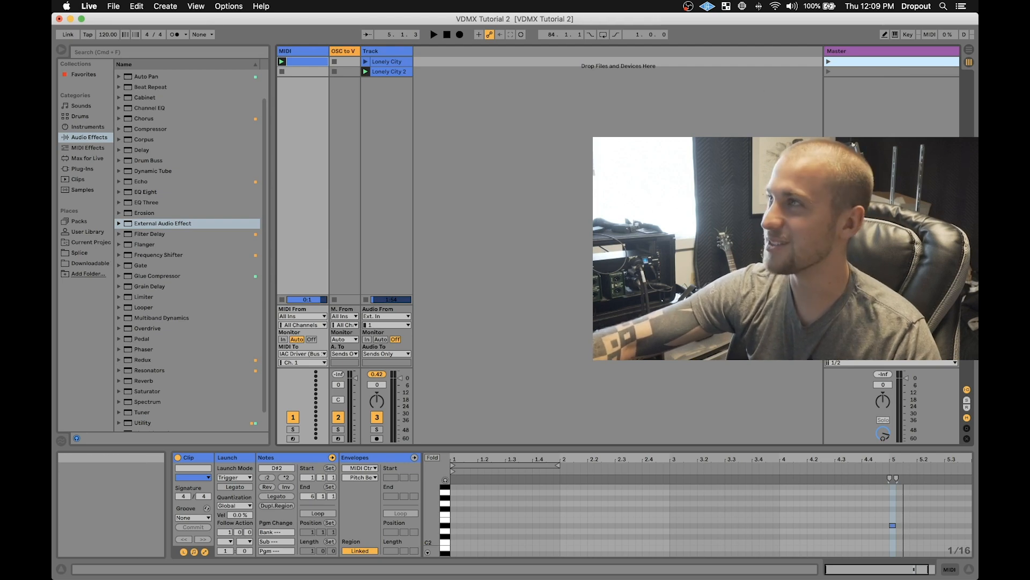
Launch the first scene, follow the MIDI track's clip through to its D#2 note at bar 5, and stop playback
left_click(315, 62)
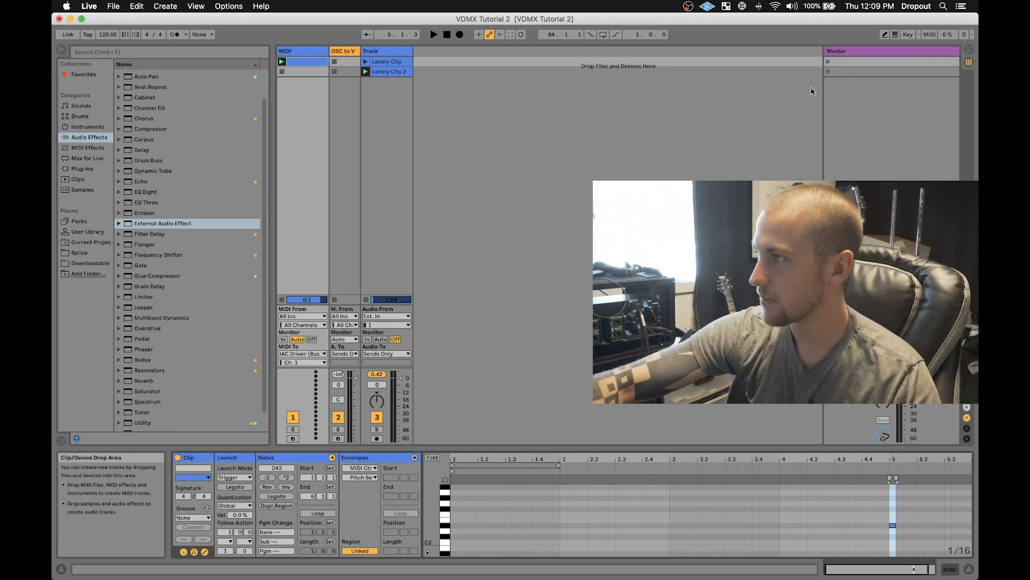
left_click(828, 62)
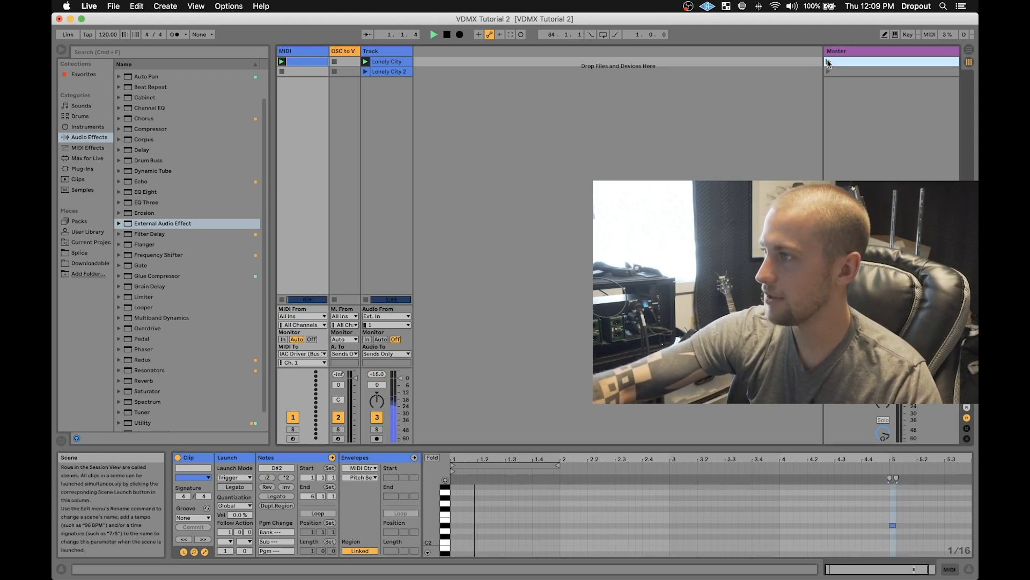
left_click(384, 63)
left_click(298, 52)
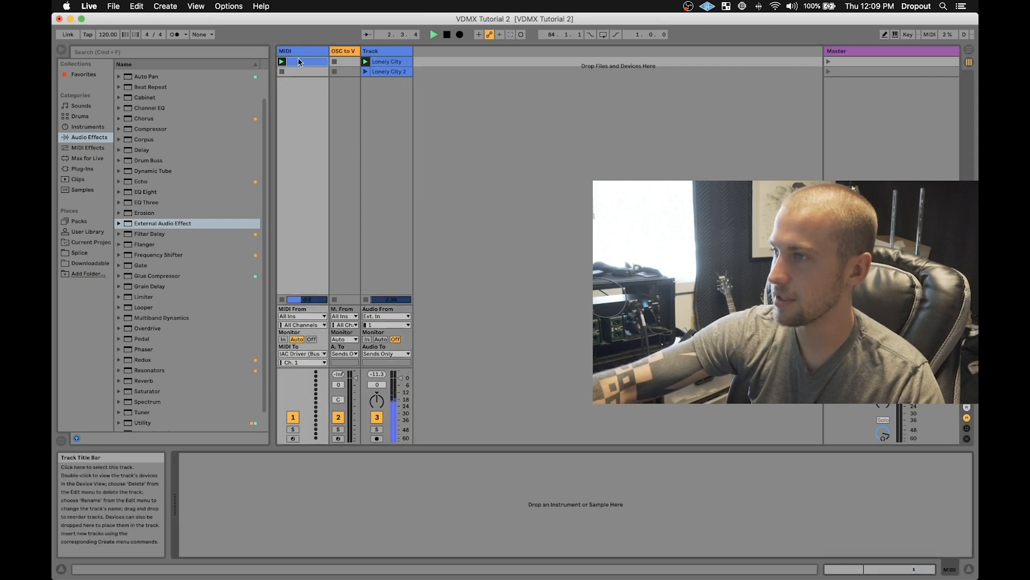
left_click(298, 61)
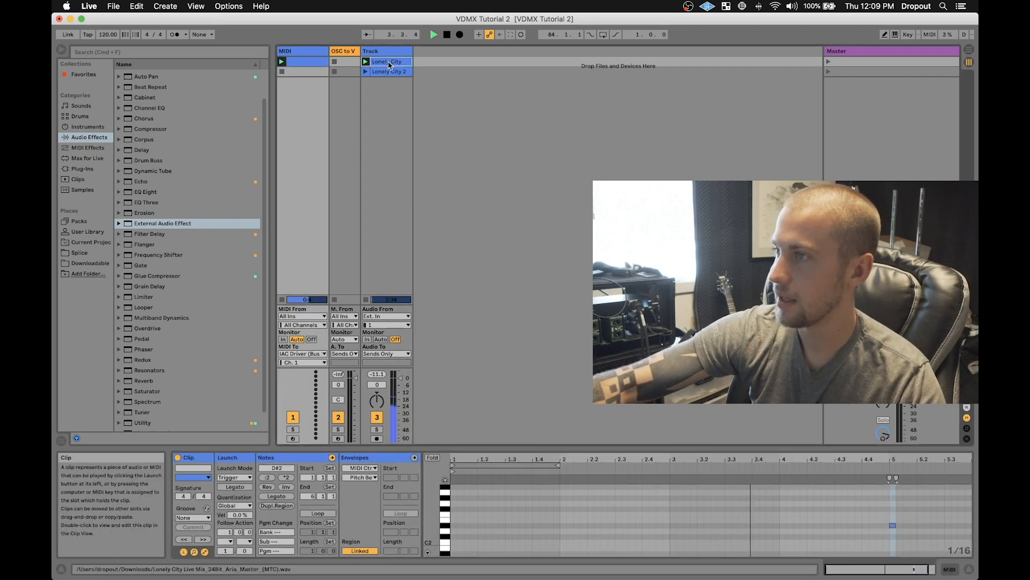
left_click(388, 63)
left_click(310, 60)
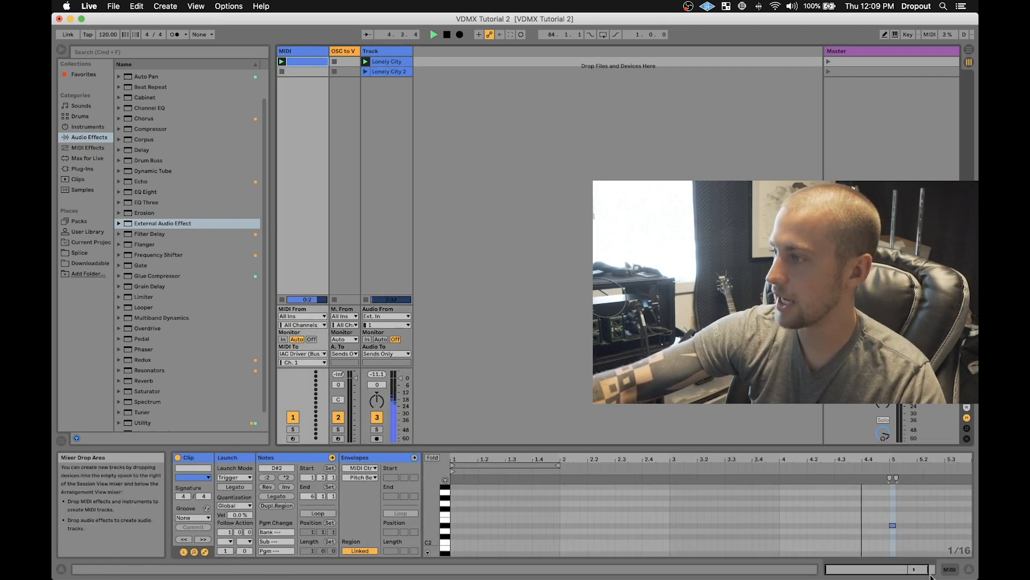
key("space")
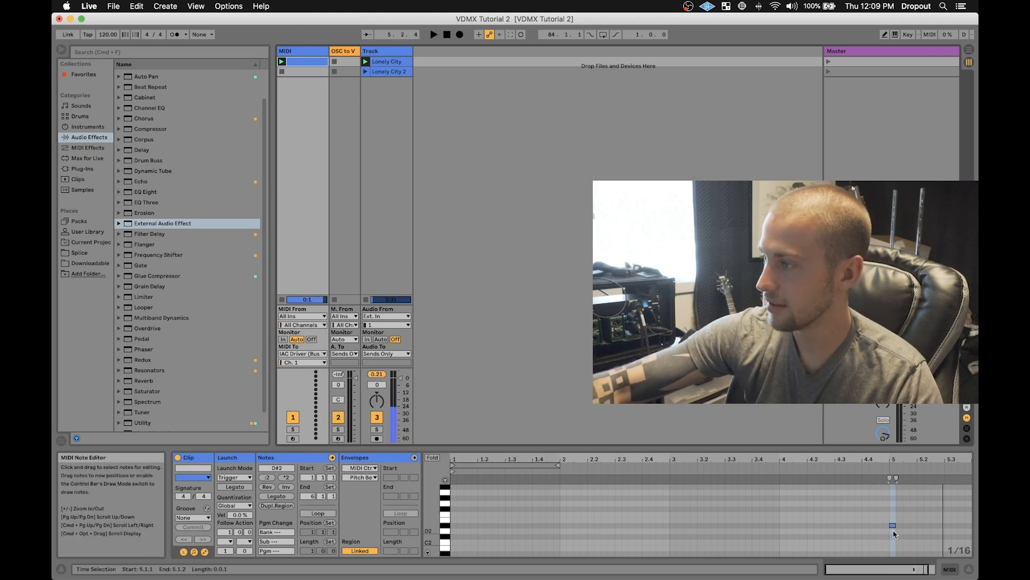
left_click(873, 64)
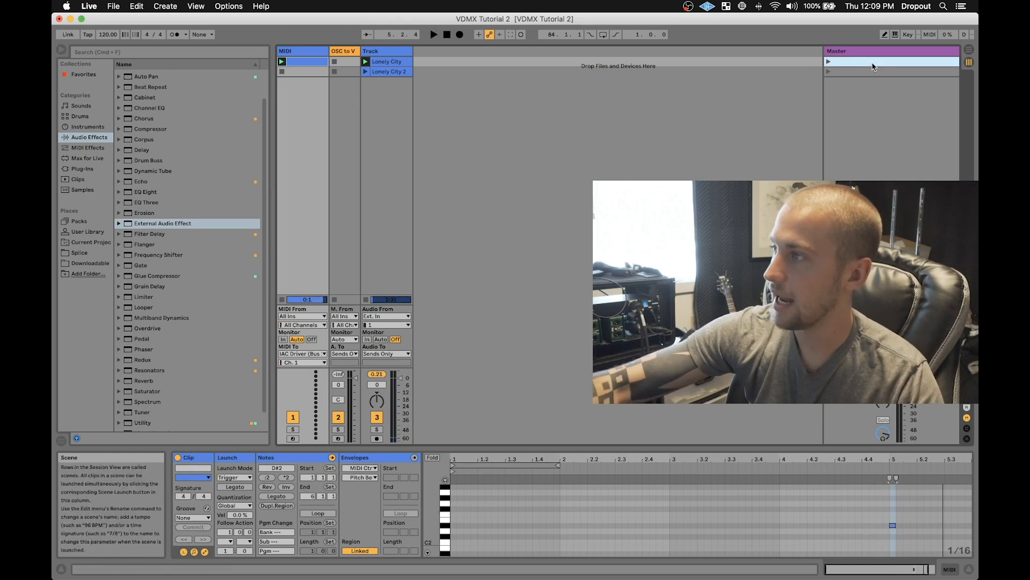
key("super+m")
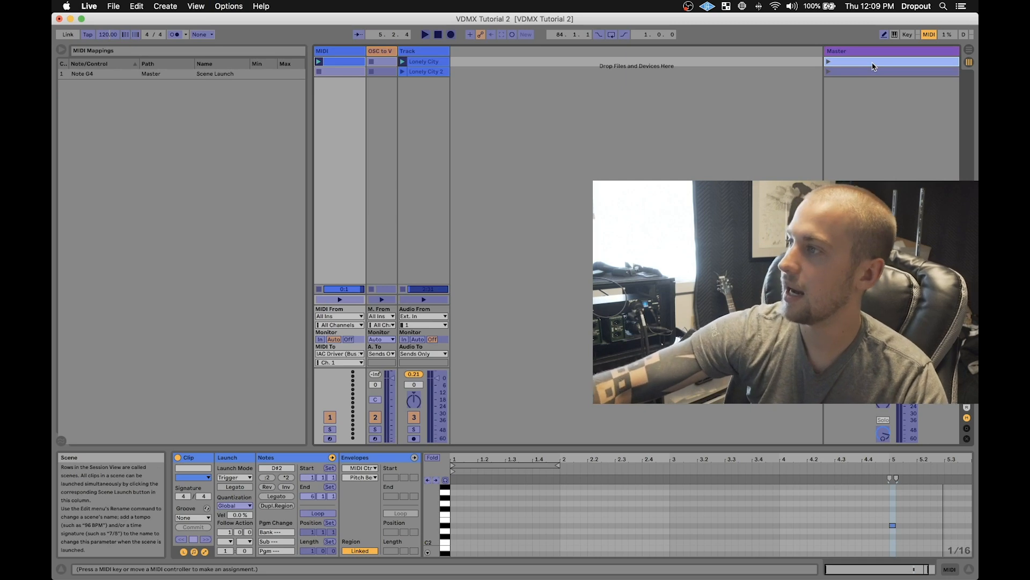
key("super+m")
key("super+m")
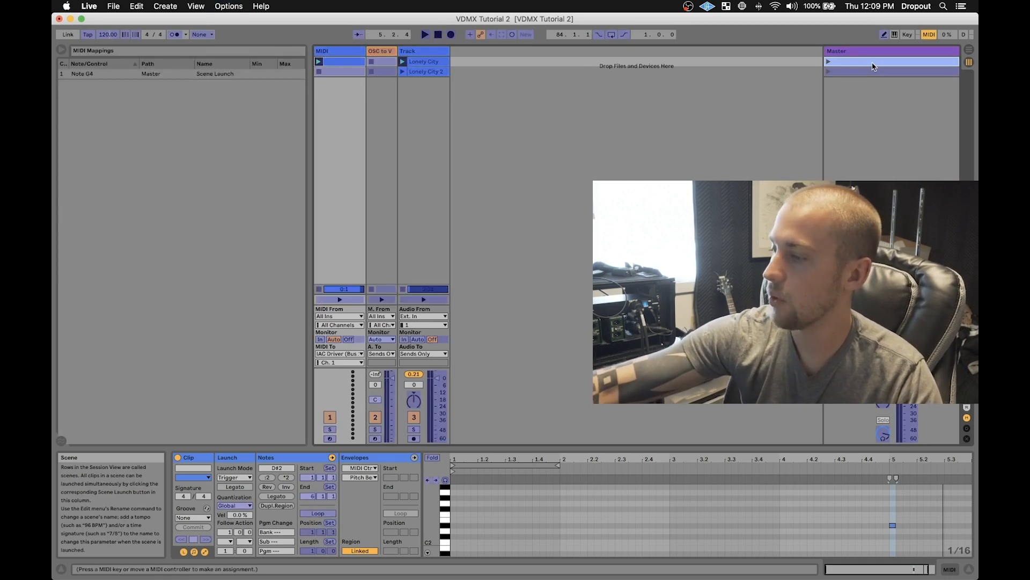
key("super+m")
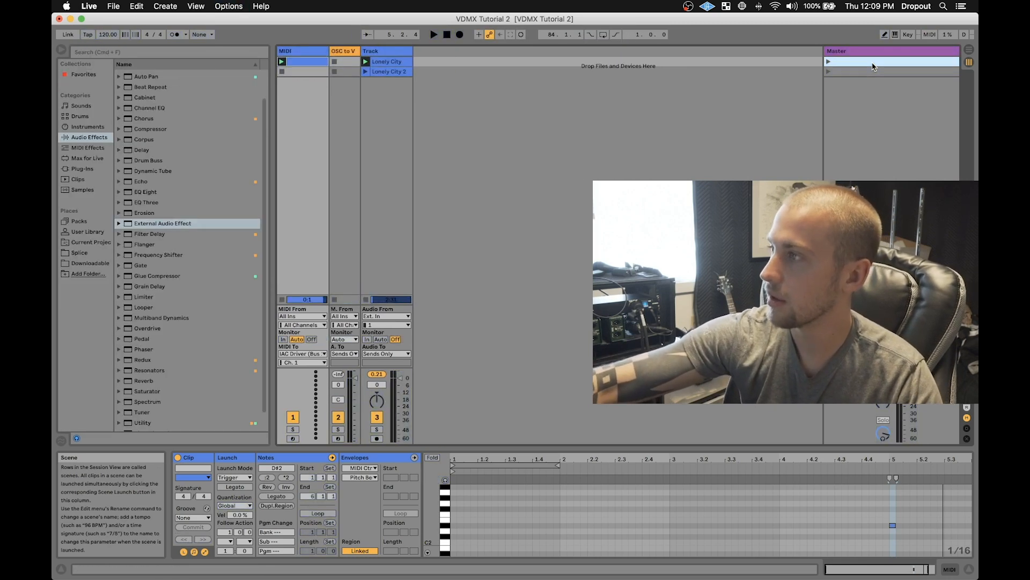
MIDI-map the second scene to the D#2 note by launching the first scene in MIDI map mode, and leave map mode
left_click(929, 35)
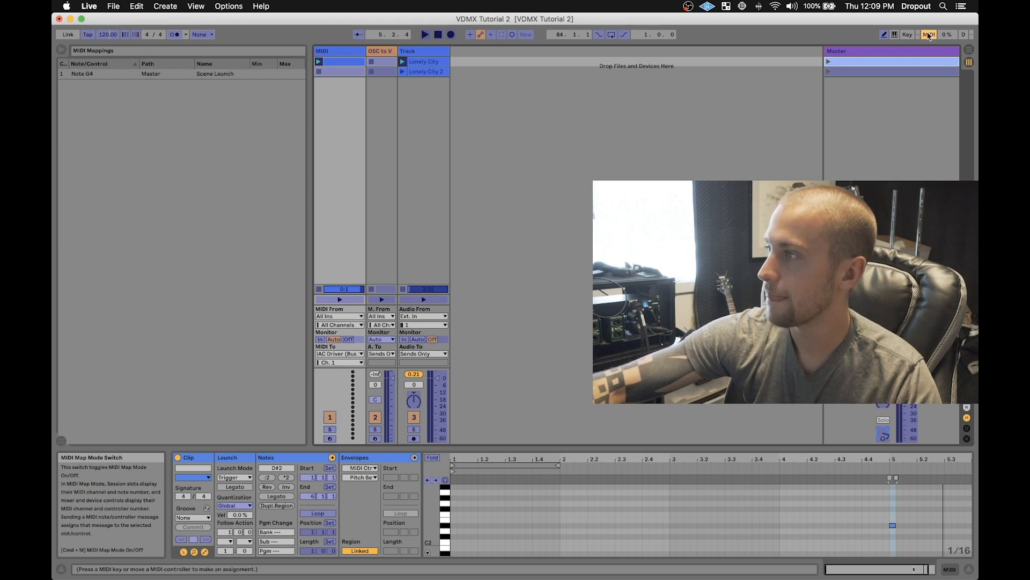
left_click(930, 35)
left_click(930, 34)
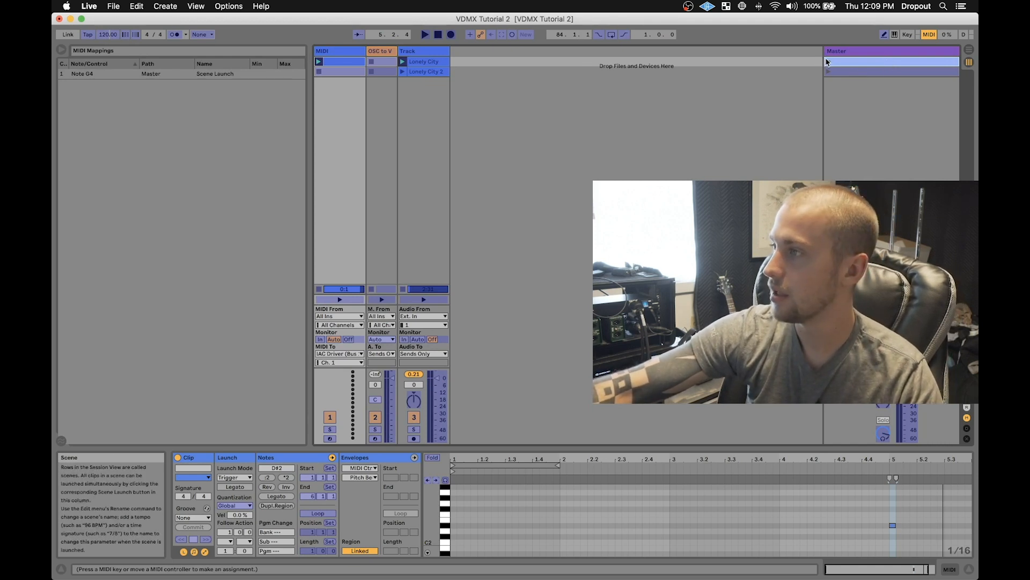
left_click(857, 74)
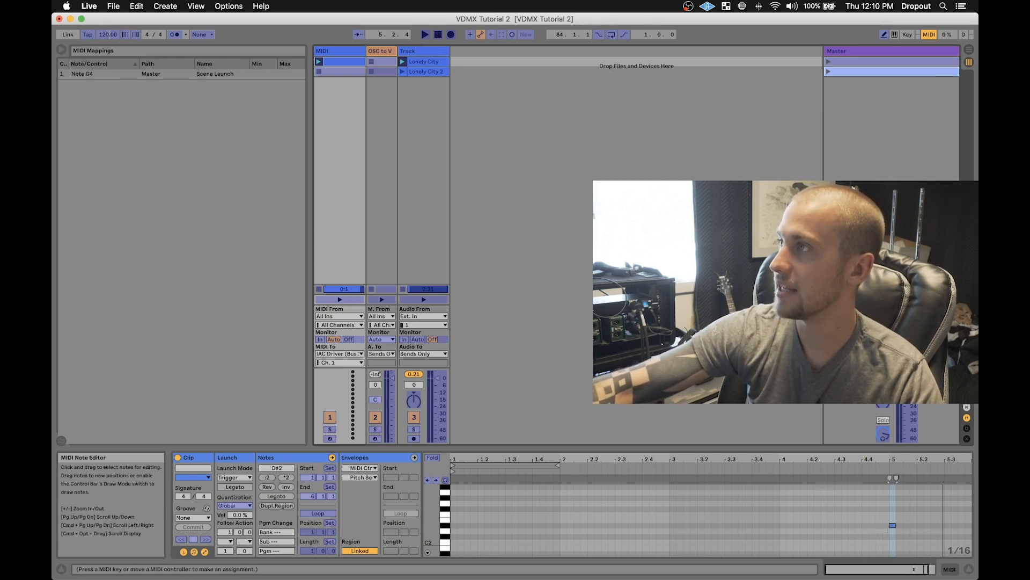
left_click(828, 63)
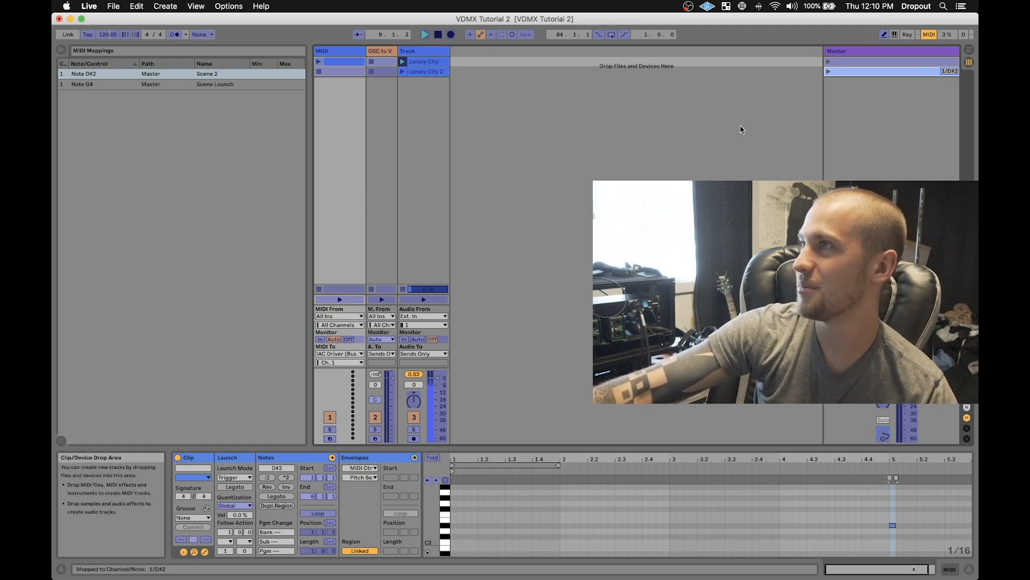
key("super+m")
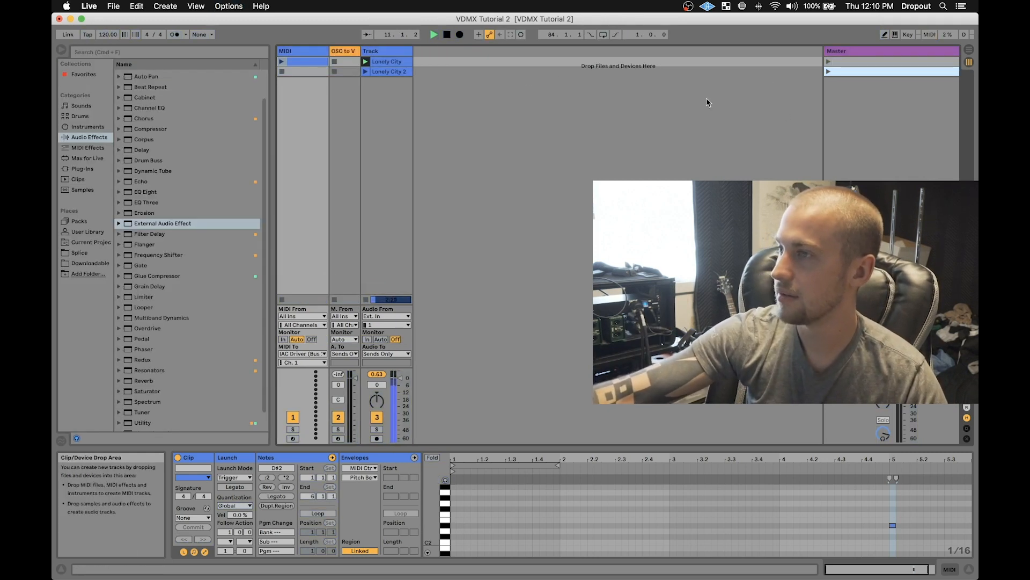
Name the second scene "Scene 2" and the first scene "Scene 1", and launch Scene 1 to test the automatic scene change
left_click(895, 73)
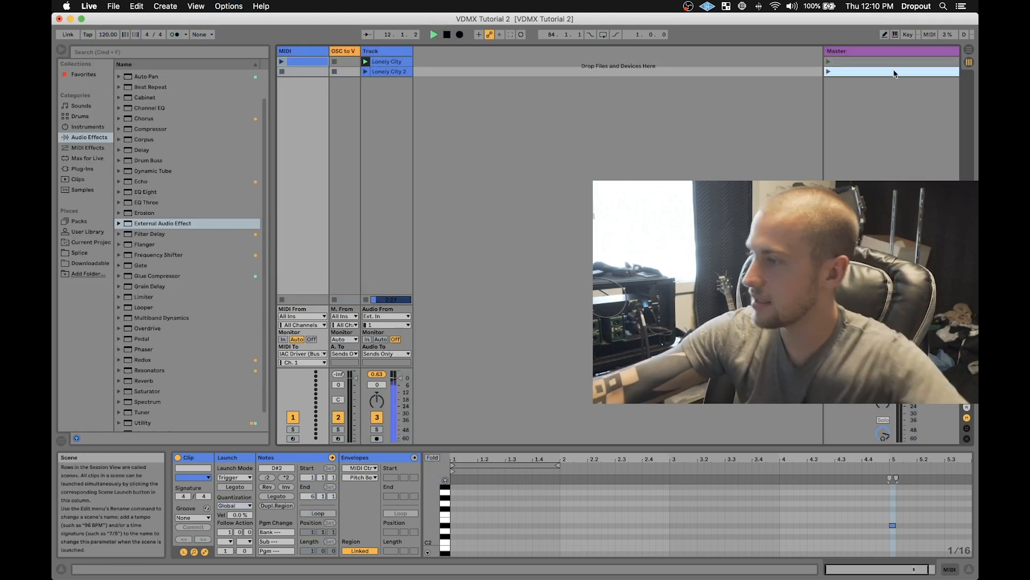
type("Scene 2")
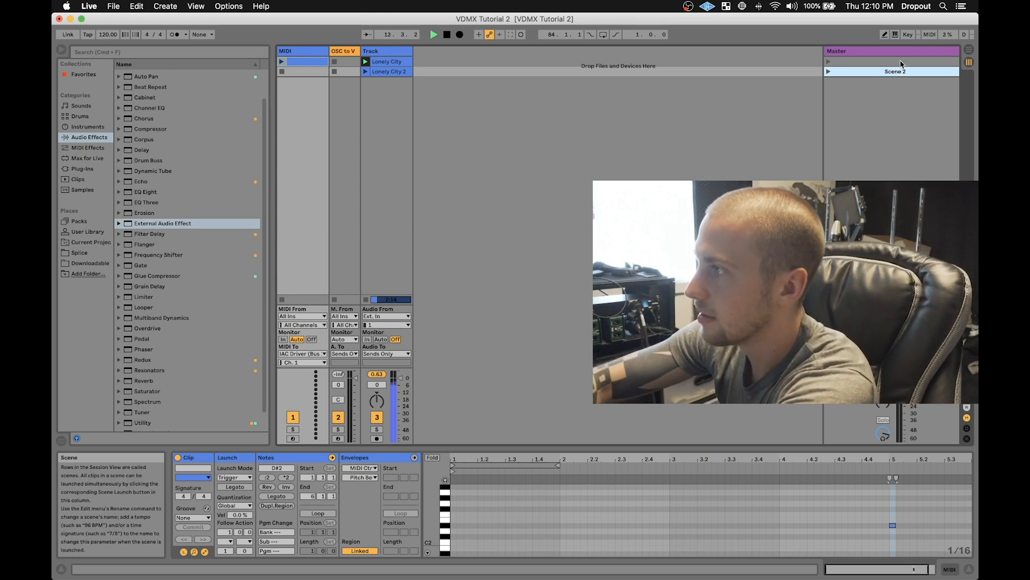
left_click(902, 63)
type("Scene 1")
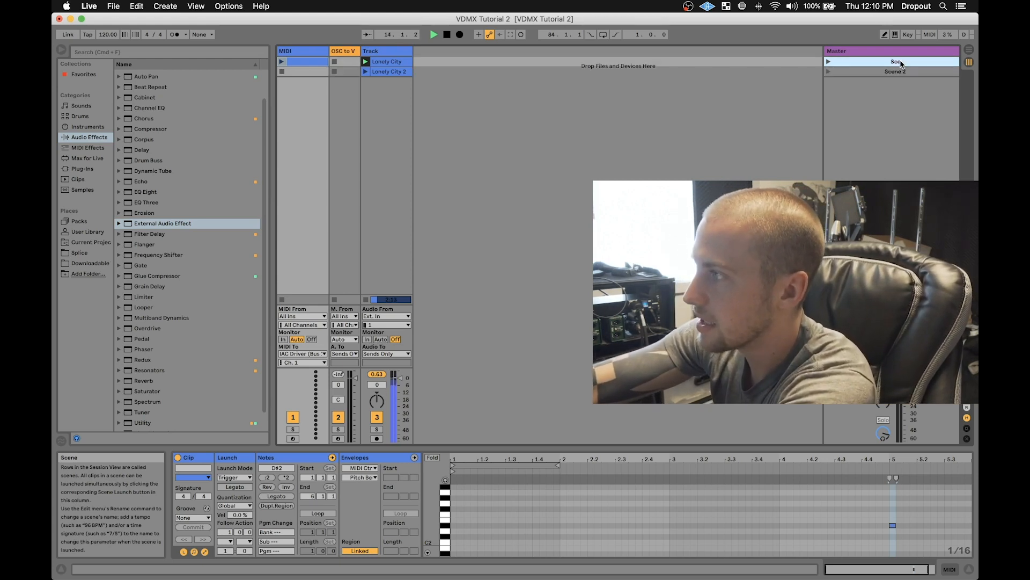
left_click(827, 63)
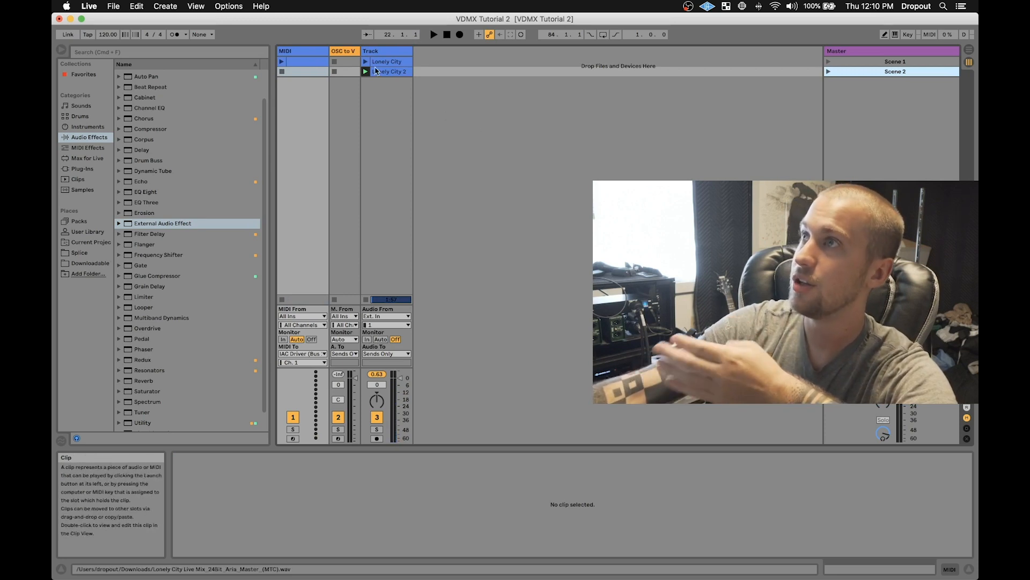
Create empty clips in the Scene 2 slots of the OSC and MIDI tracks and delete them again
left_click(353, 76)
double_click(353, 76)
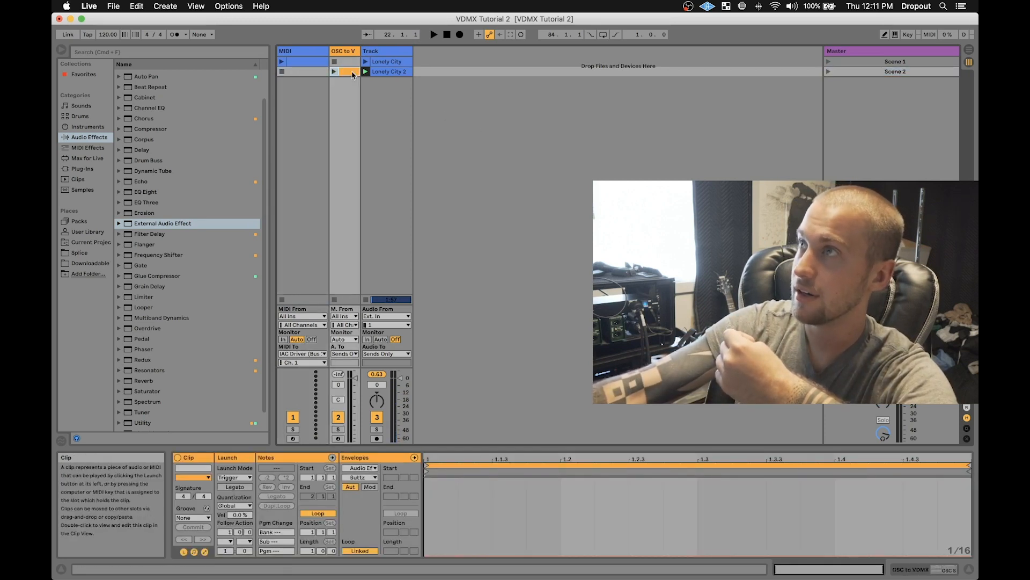
key("Delete")
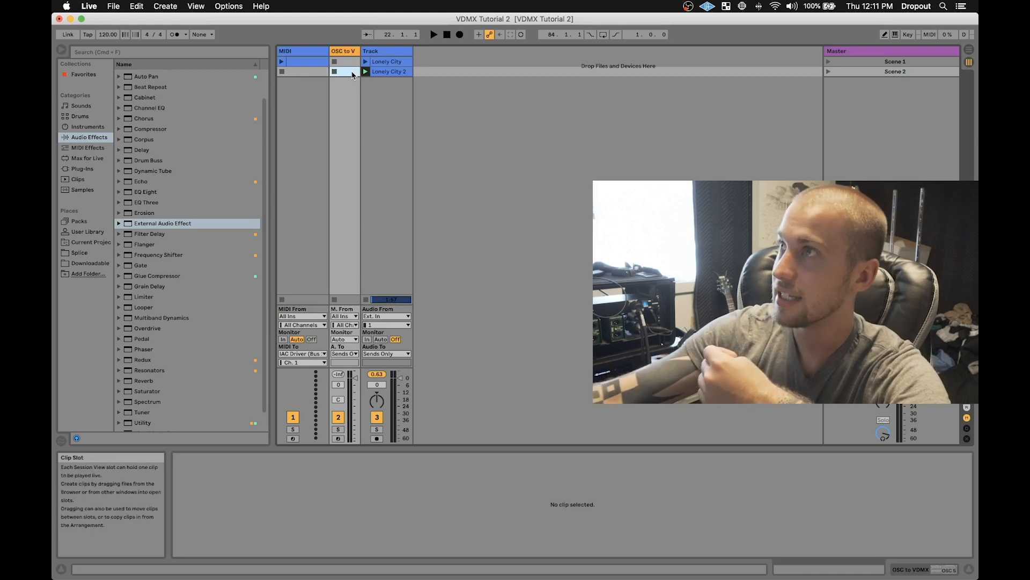
double_click(317, 75)
key("Delete")
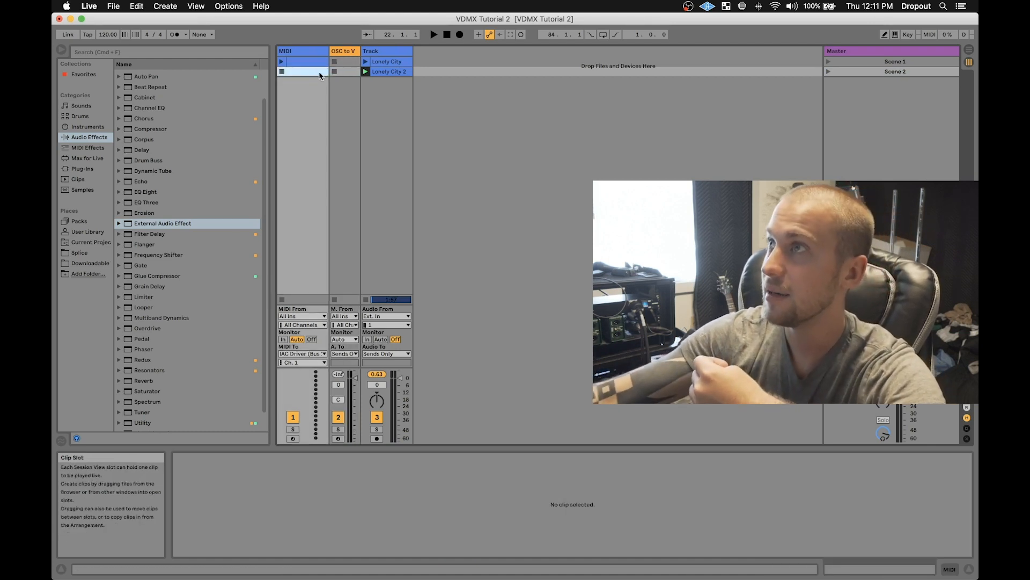
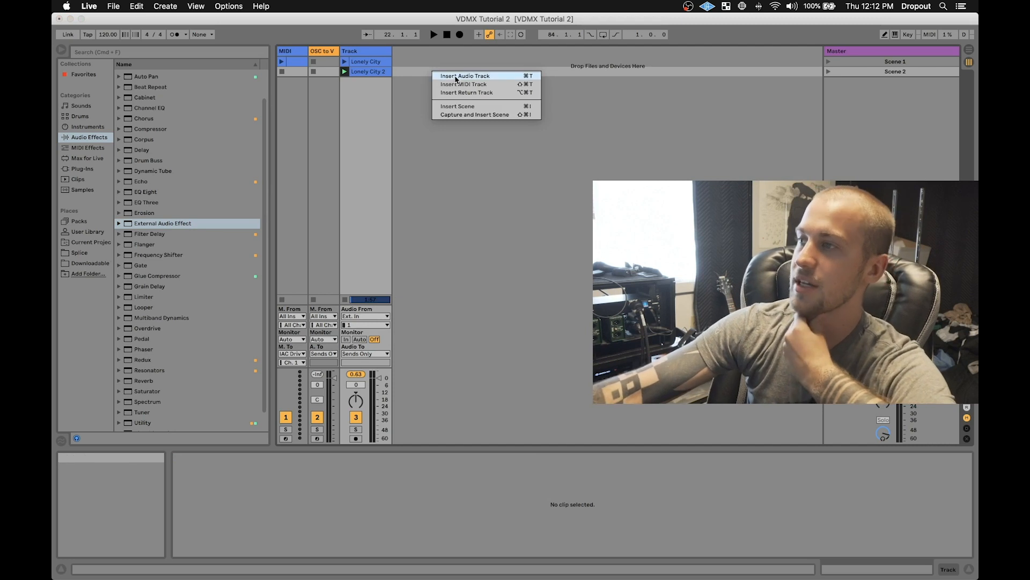
Insert an audio track after the existing tracks and select its Scene 1 clip slot
left_click(456, 77)
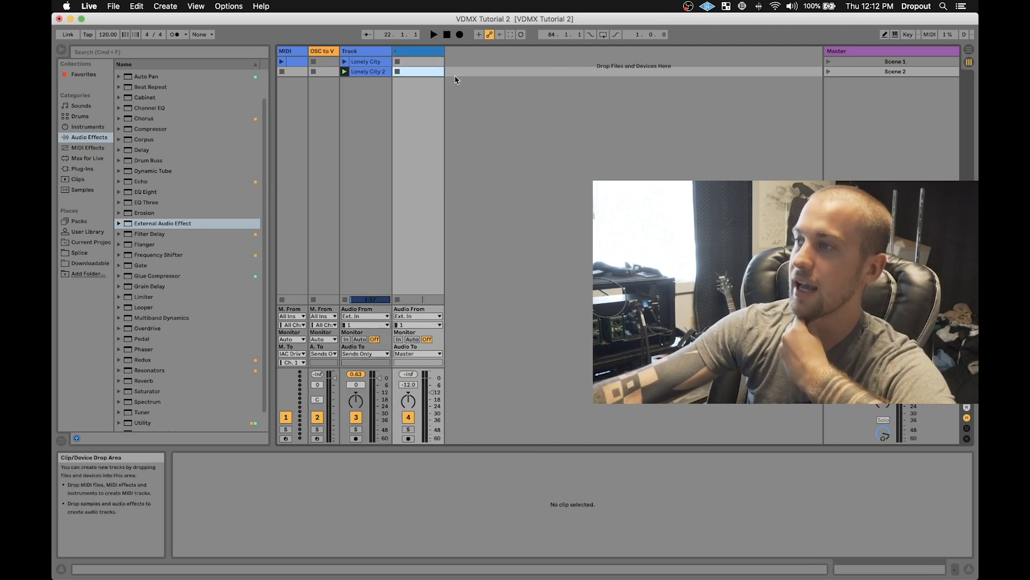
left_click(427, 70)
left_click(428, 64)
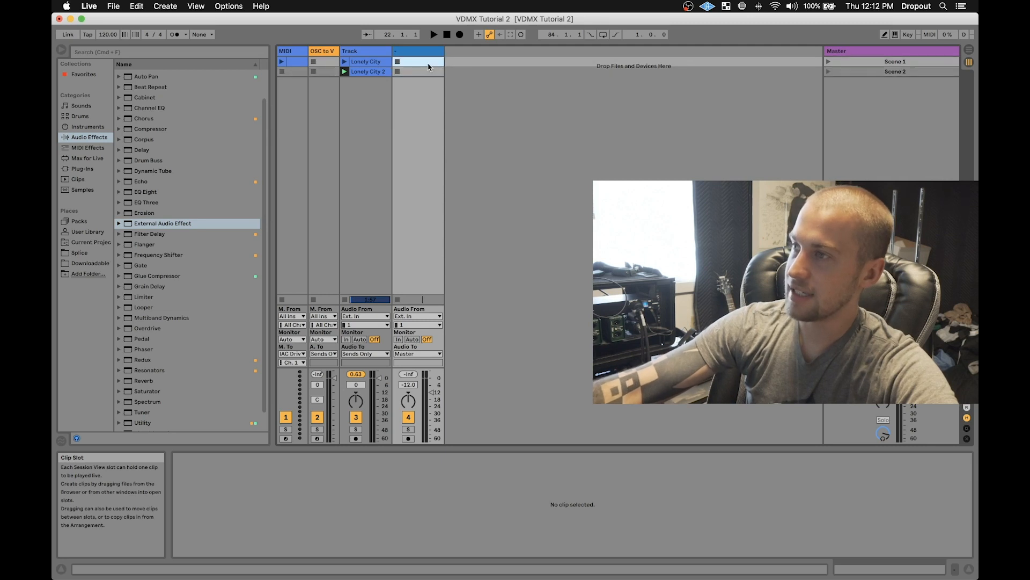
left_click(422, 73)
left_click(425, 65)
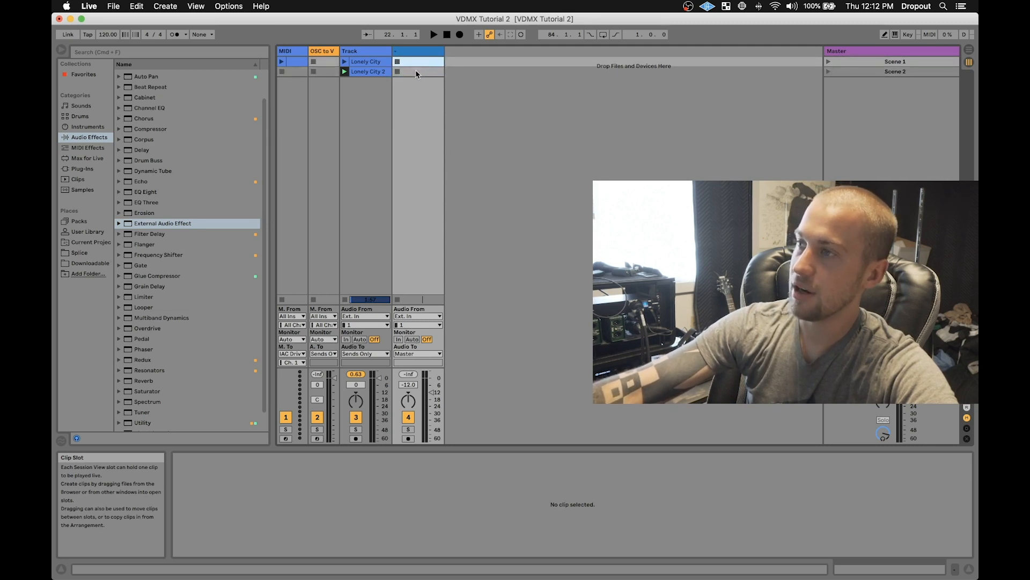
Create an empty clip in the MIDI track's Scene 2 slot and delete it
left_click(364, 72)
left_click_drag(371, 74, 299, 74)
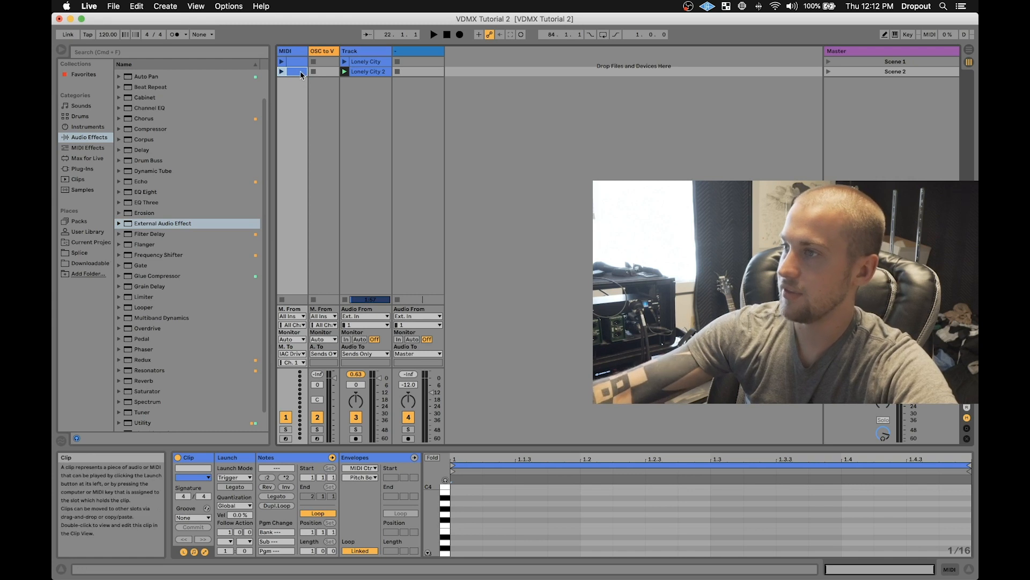
key("Delete")
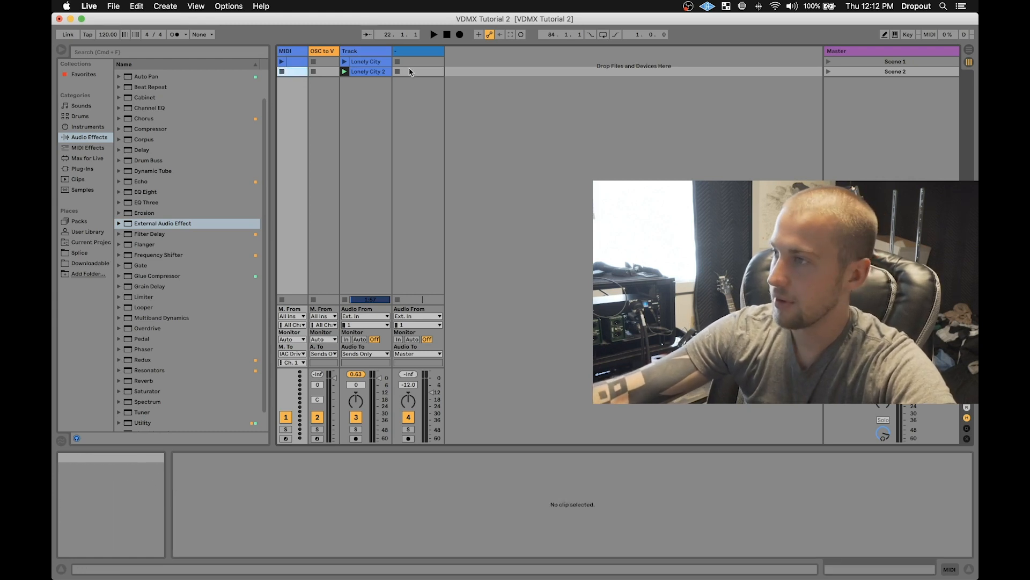
Delete the new audio track and insert a MIDI track in its place
left_click(417, 52)
right_click(417, 52)
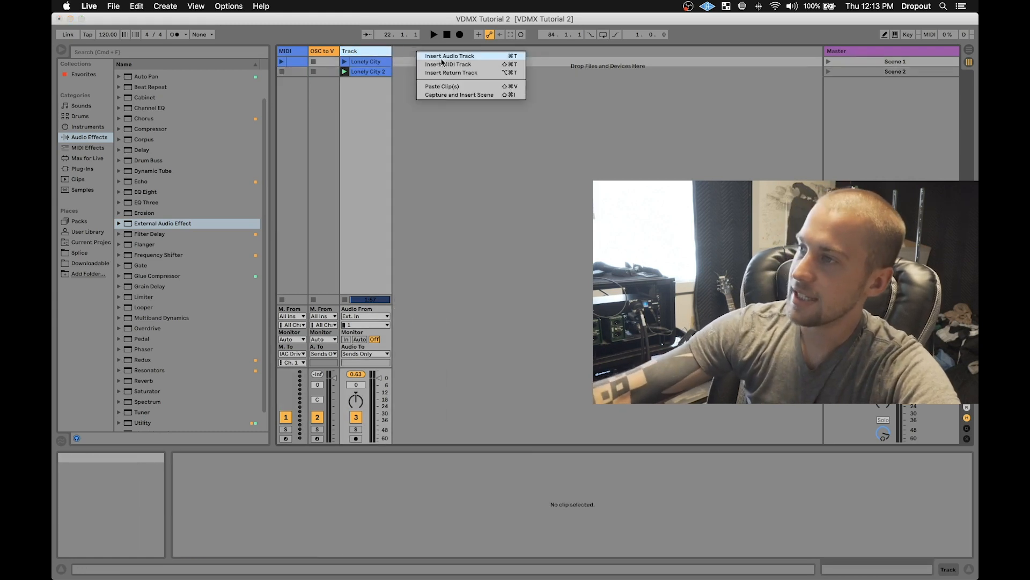
left_click(441, 69)
double_click(431, 53)
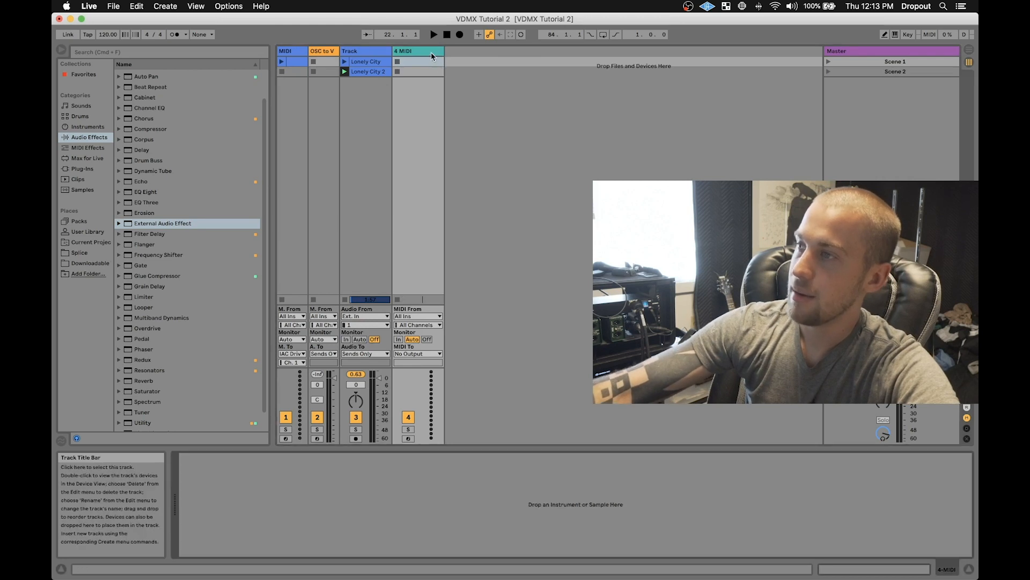
Add an External Audio Effect to the new MIDI track and set its Audio From input to 1
left_click_drag(163, 223, 419, 75)
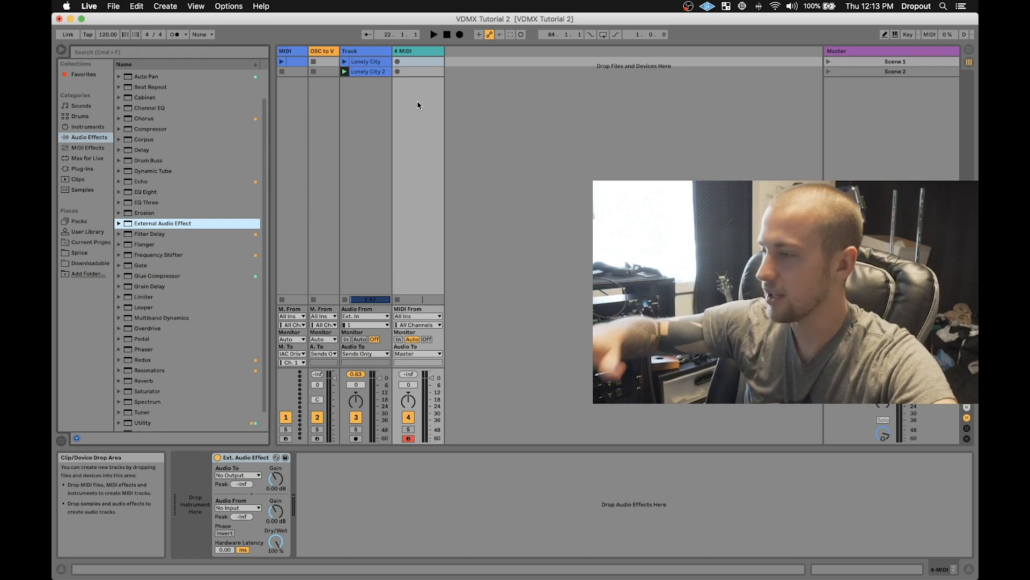
left_click(256, 508)
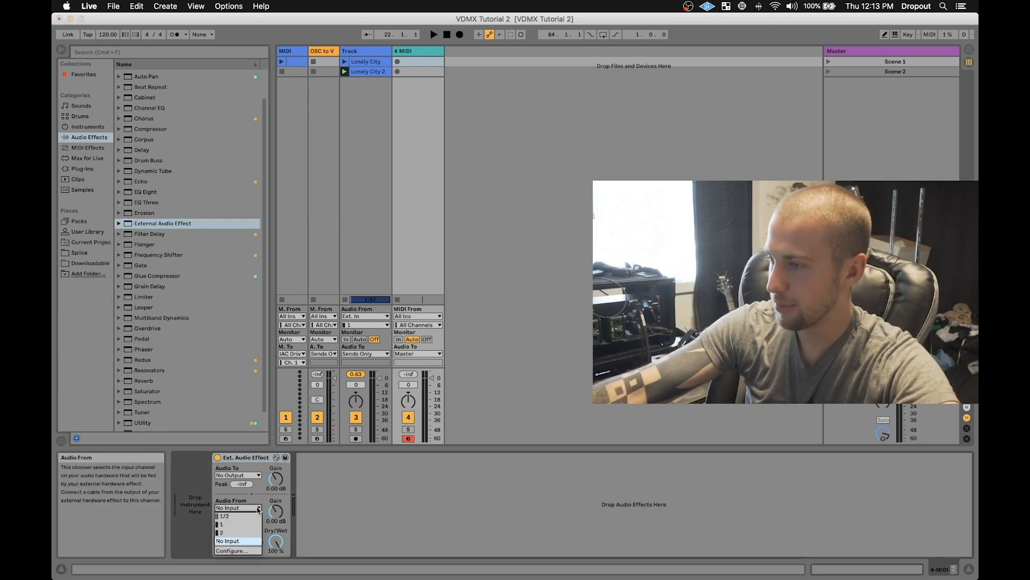
left_click(234, 524)
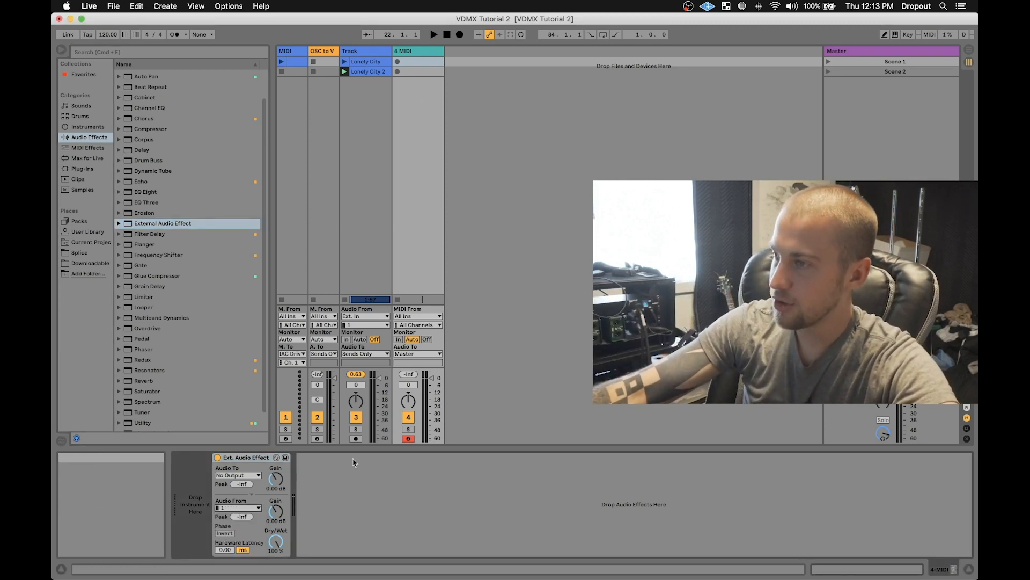
left_click(231, 508)
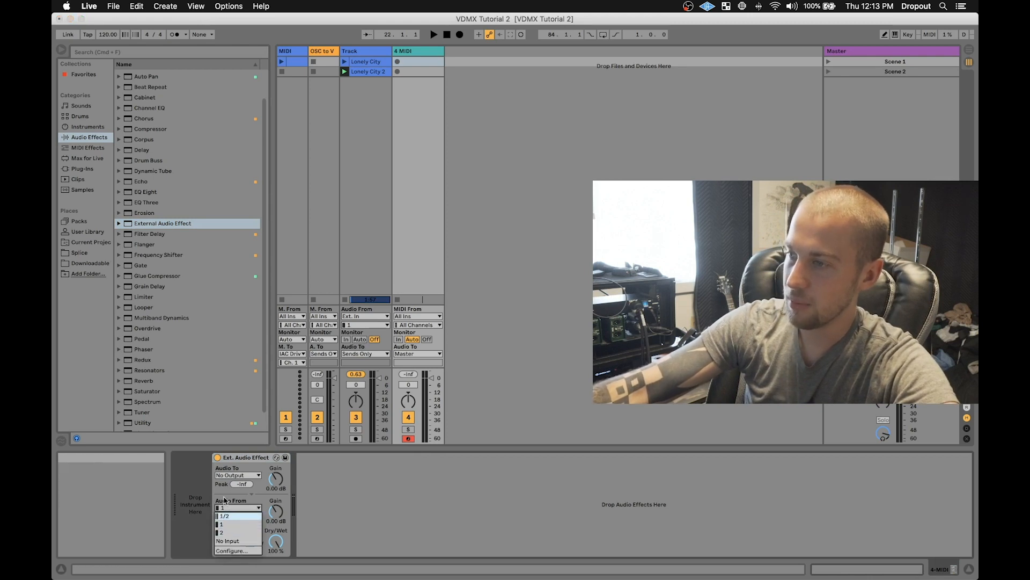
left_click(401, 523)
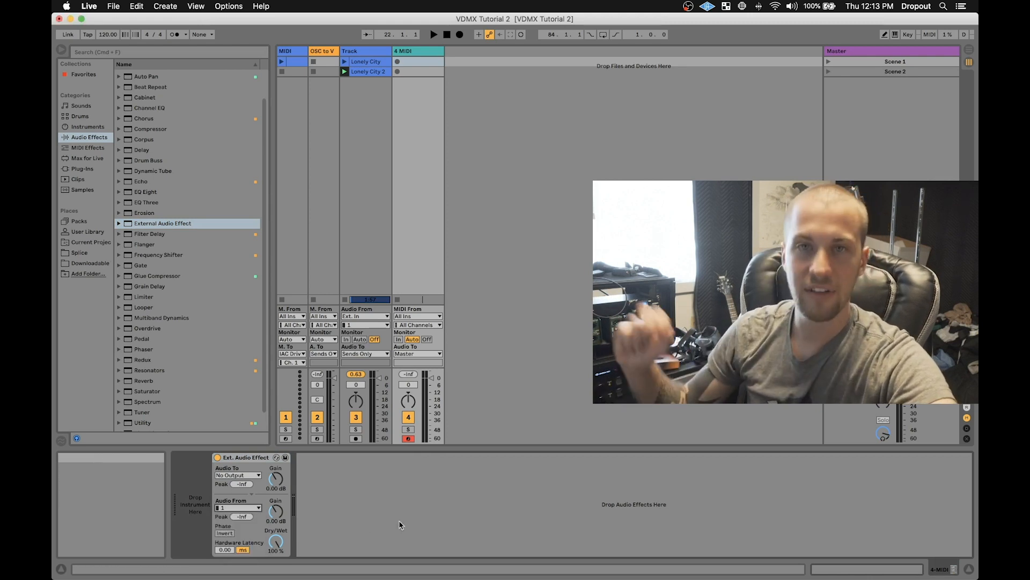
Choose input 1 again as the Audio From source of the MIDI track's External Audio Effect
left_click(224, 511)
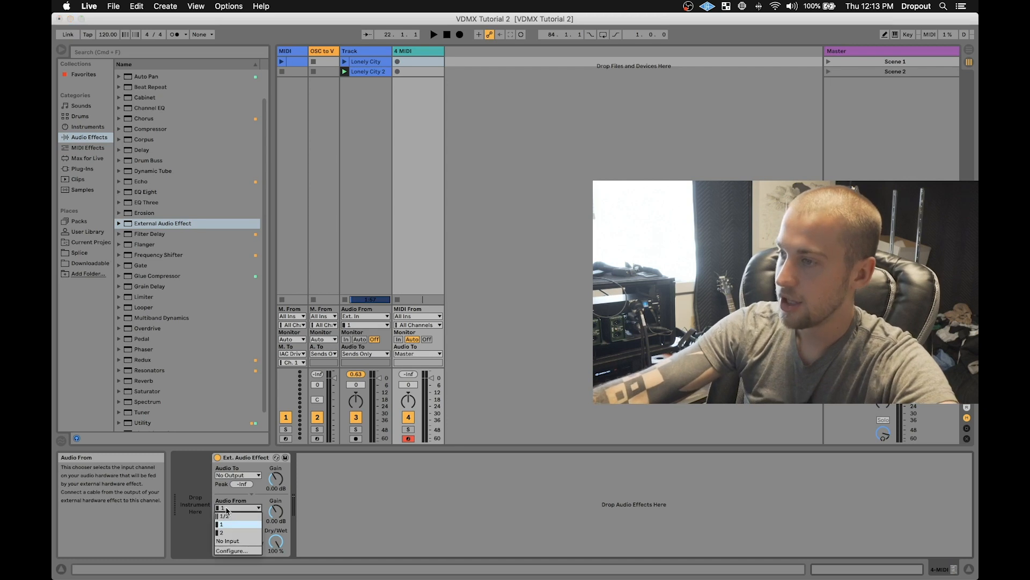
left_click(224, 526)
Rename the new MIDI track as Mic Input and narrow its column slightly
left_click(422, 55)
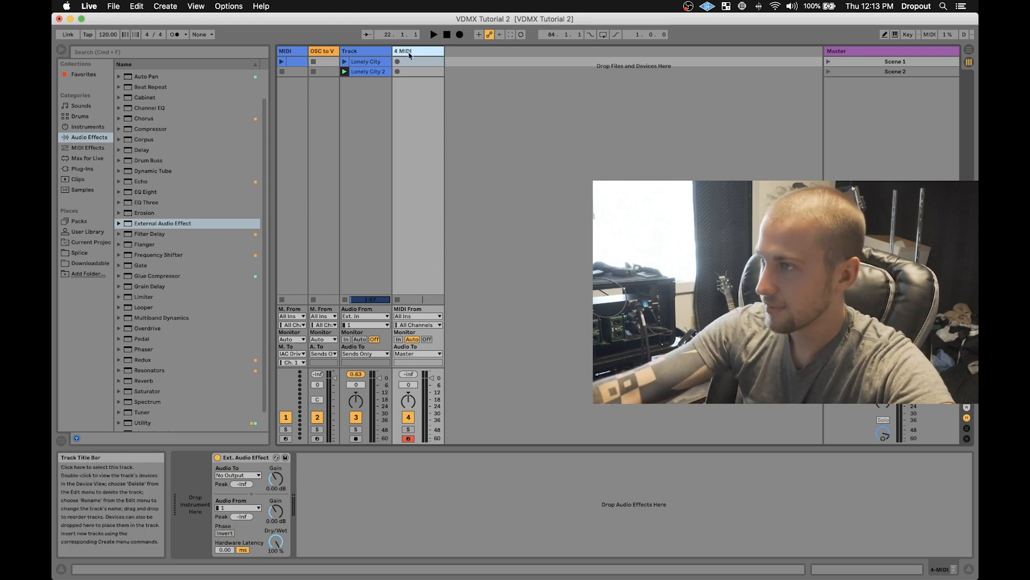
key("super+r")
type("Mic Input")
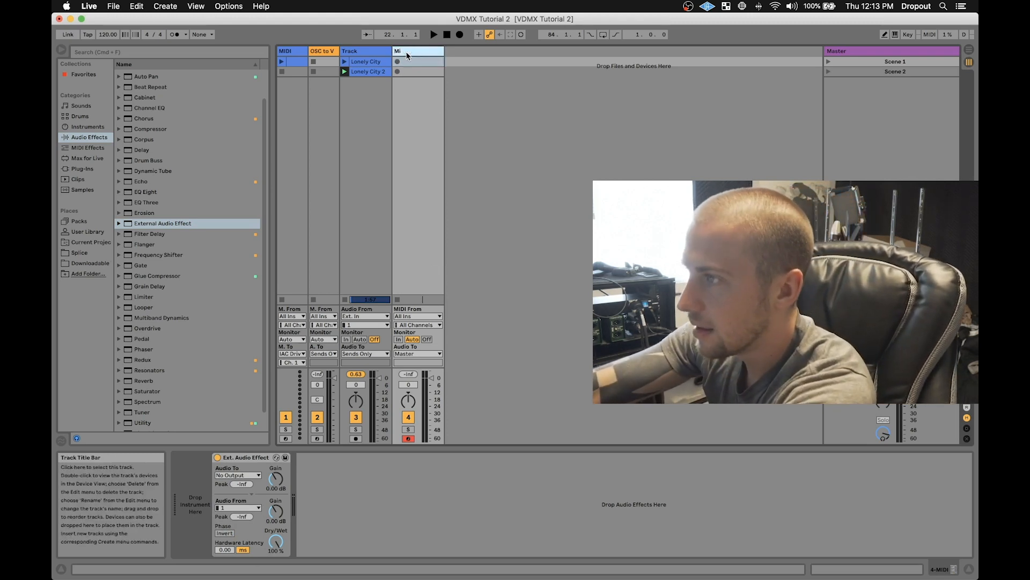
key("Return")
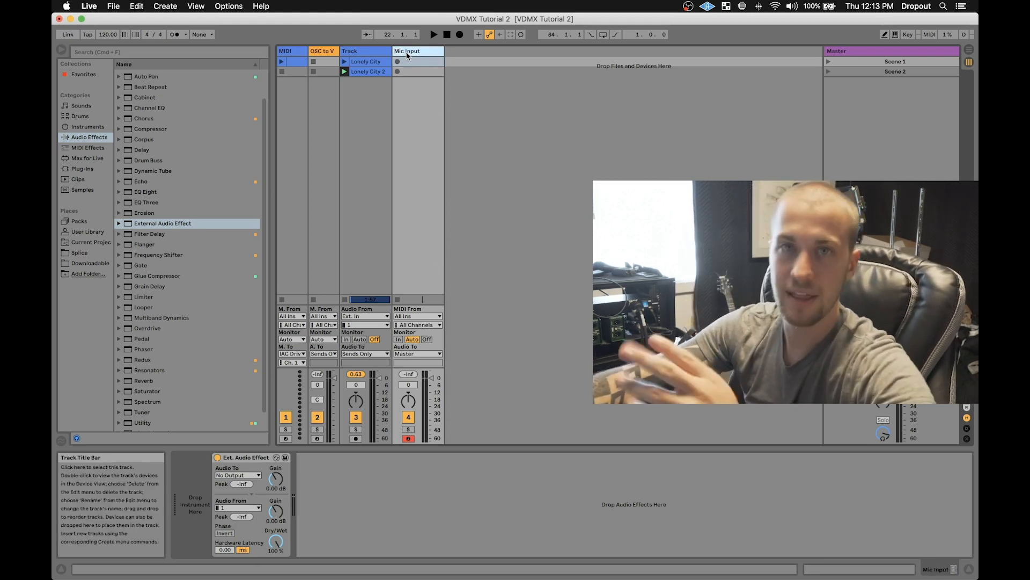
left_click_drag(443, 51, 427, 51)
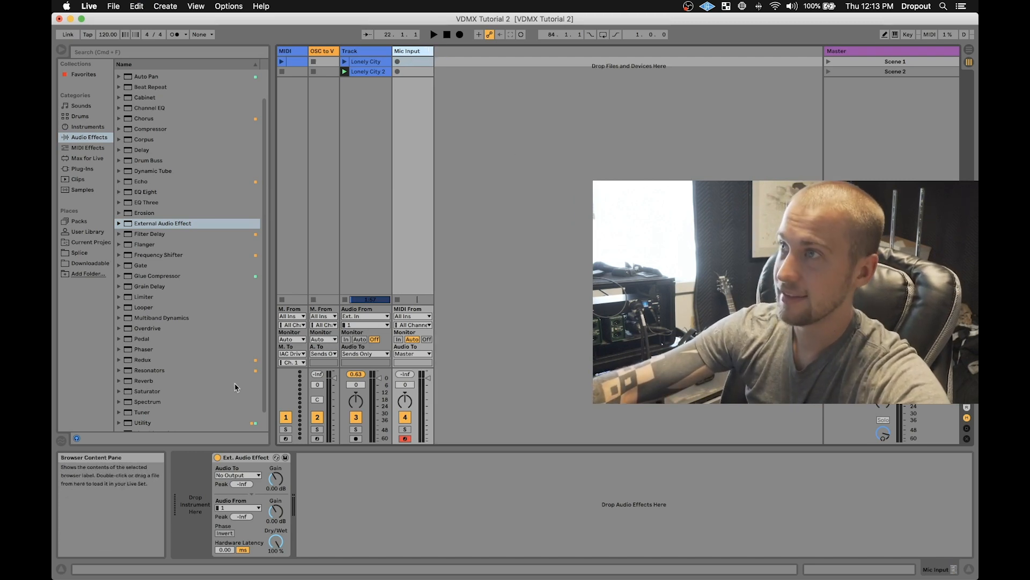
Insert a return track and rename it Mic Output
right_click(487, 177)
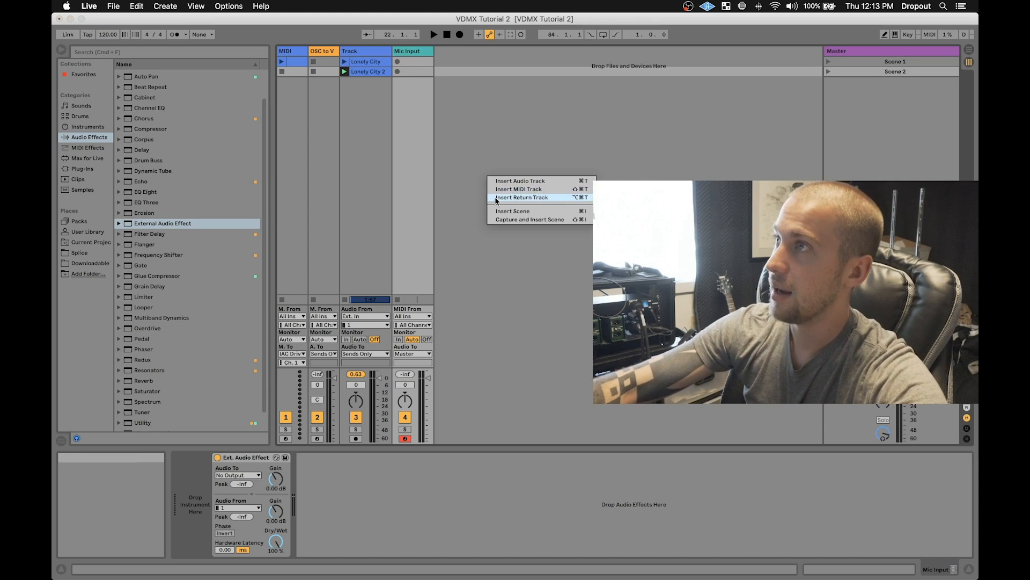
left_click(493, 198)
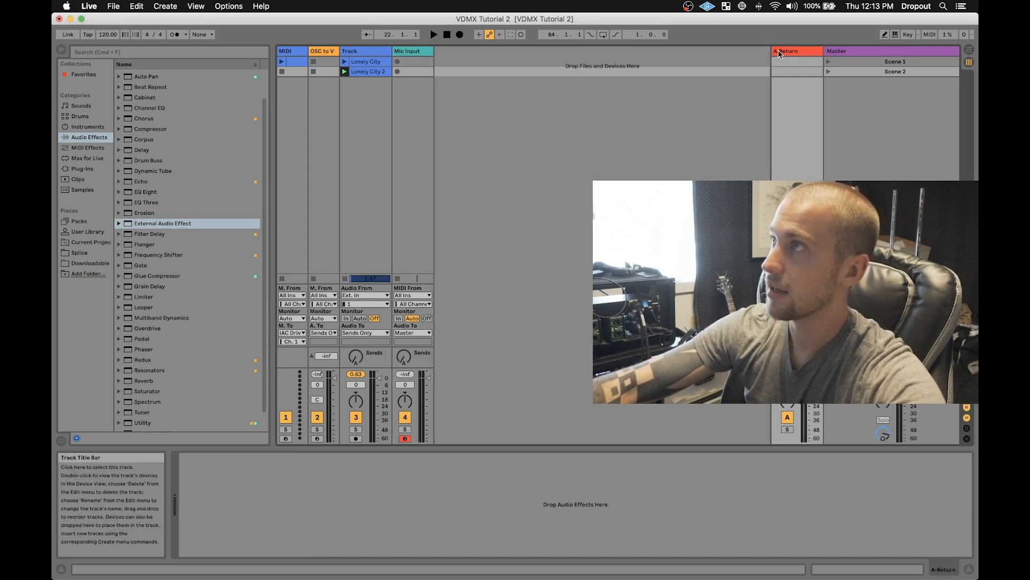
key("super+r")
type("M")
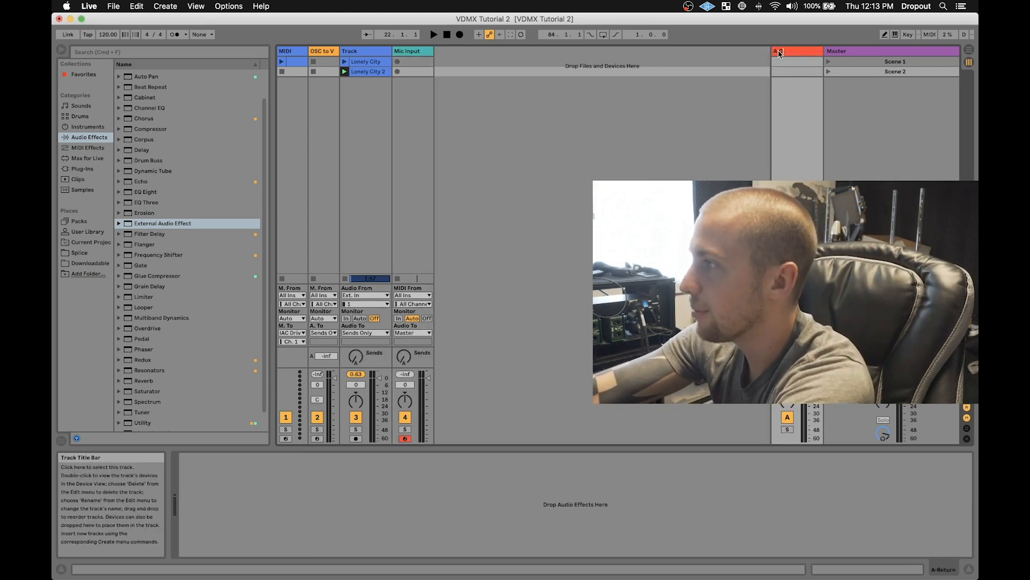
type("ic Output")
key("Return")
Colour the Mic Output return track and the Mic Input track white
right_click(796, 52)
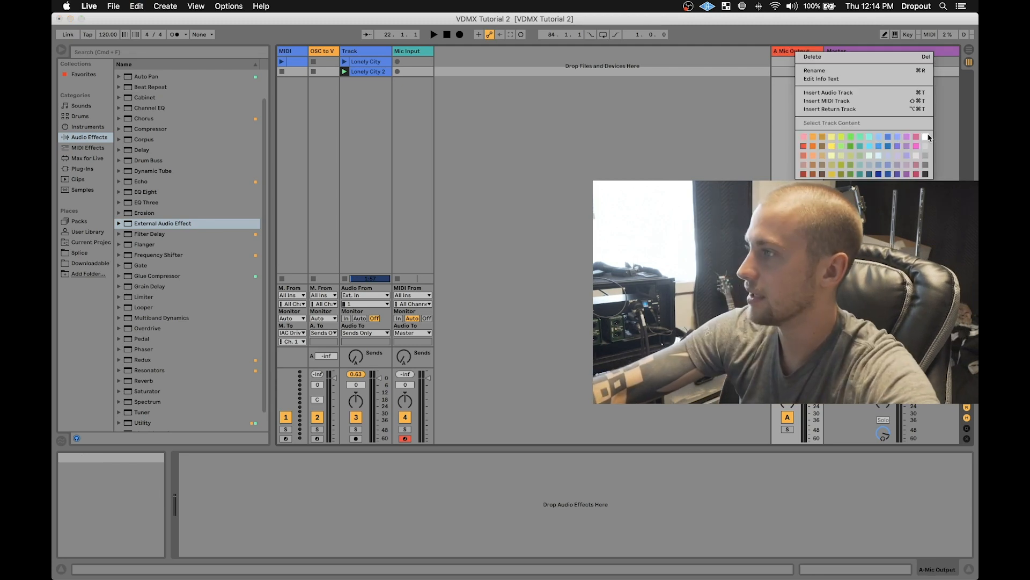
left_click(928, 137)
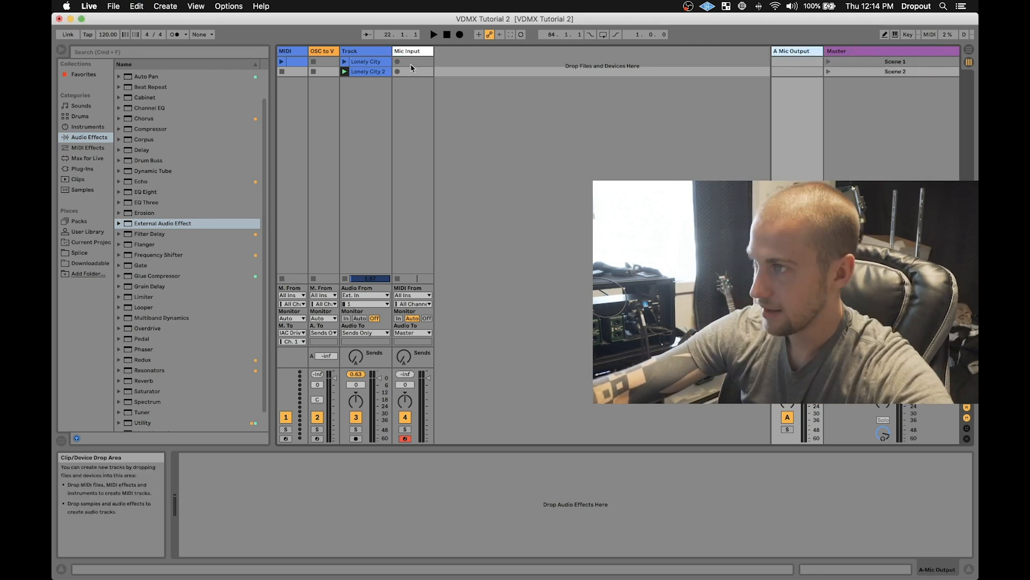
left_click(417, 52)
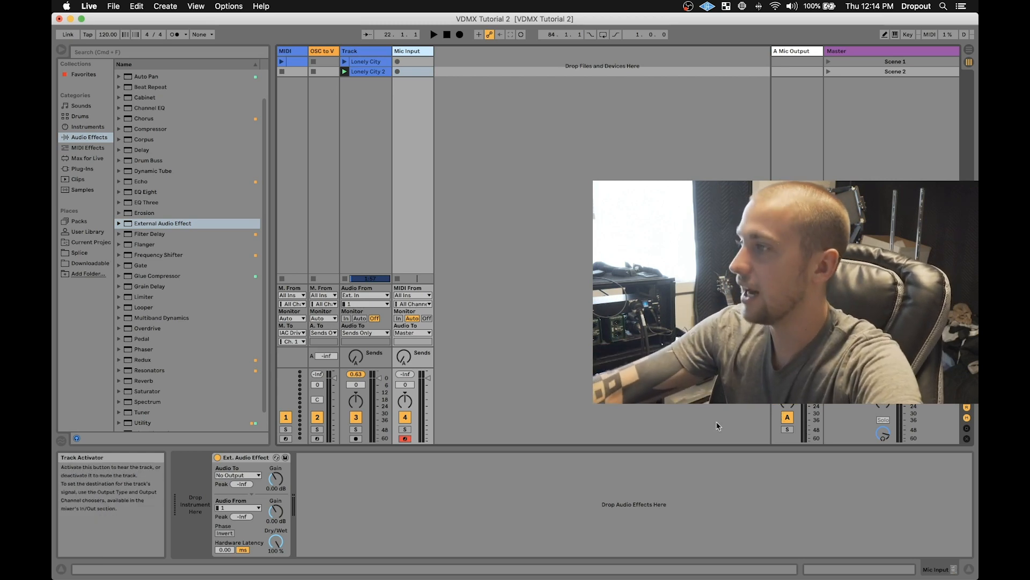
Insert a second return track and rename it Track Output
right_click(807, 49)
left_click(862, 106)
key("super+r")
type("T")
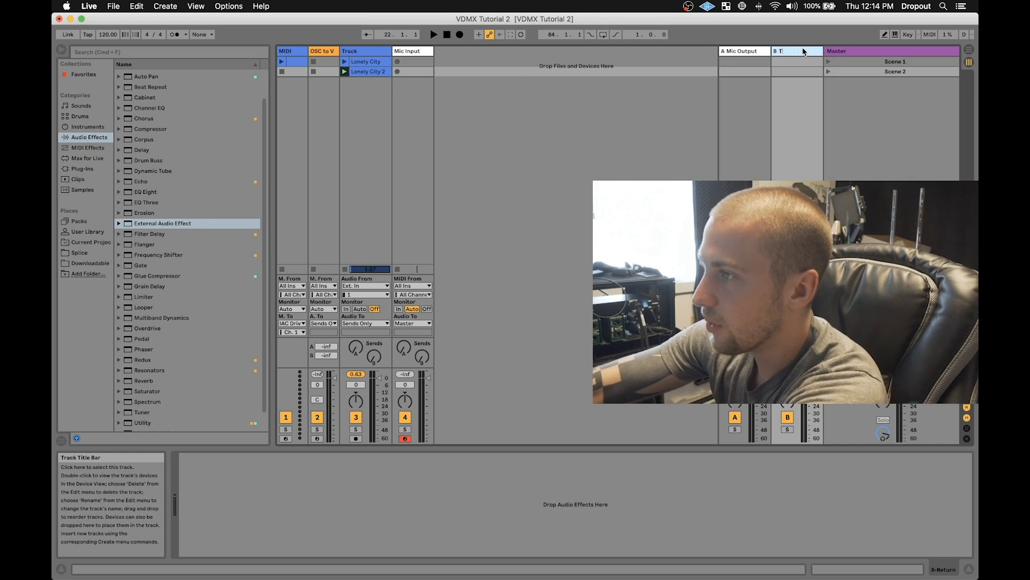
type("rack Out")
key("Return")
key("super+r")
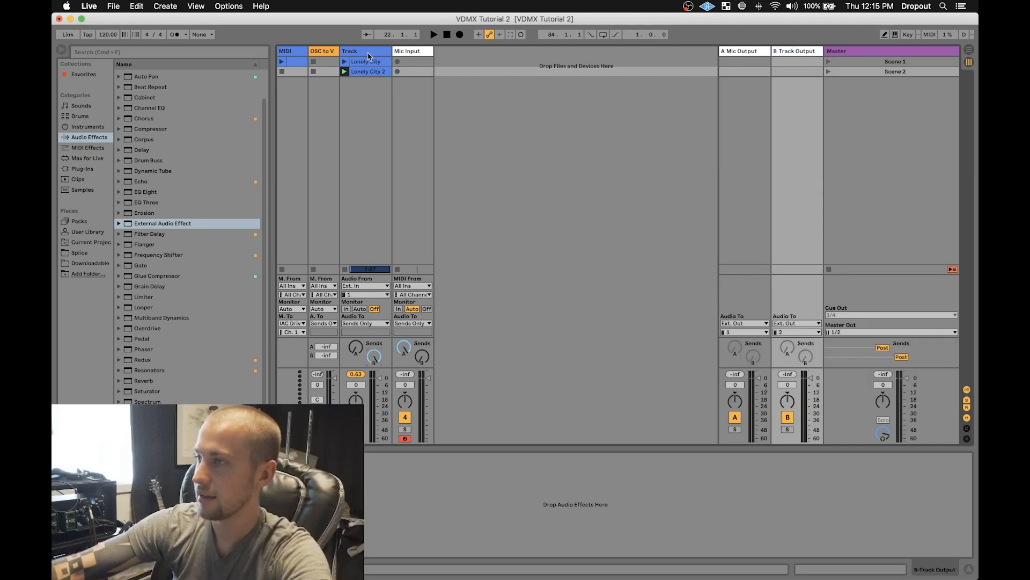
Select the Track audio track and play Scene 1 briefly to check its signal reaching Track Output
left_click(368, 53)
left_click(829, 61)
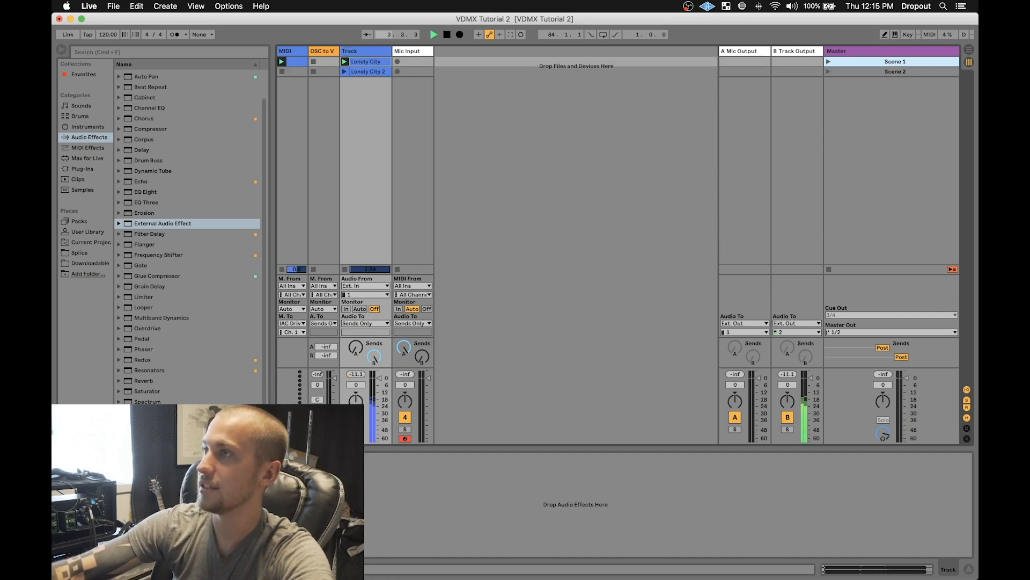
key("space")
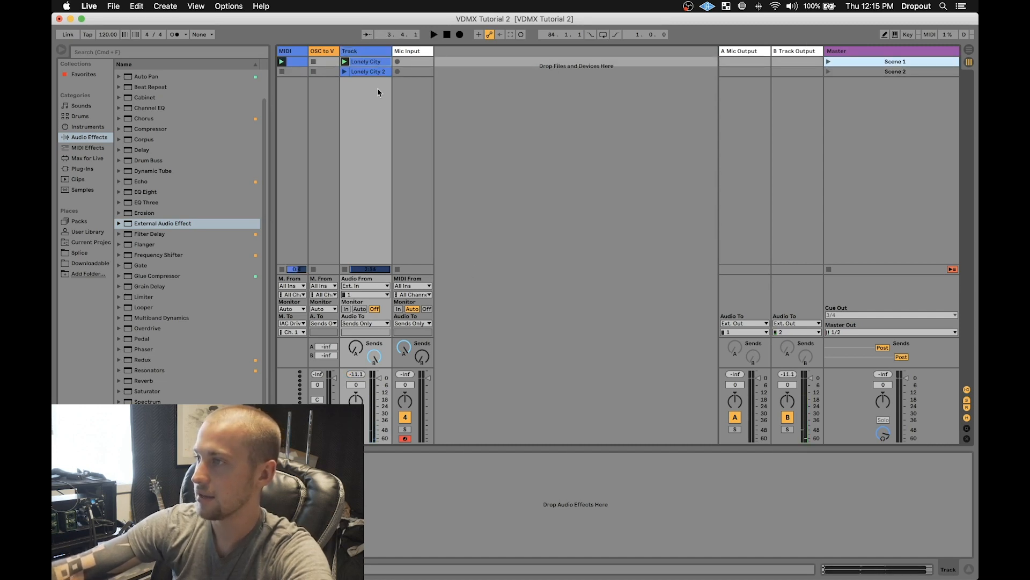
Choose Ext. Out as the Audio To destination of the Mic Output and Track Output return tracks
left_click(411, 53)
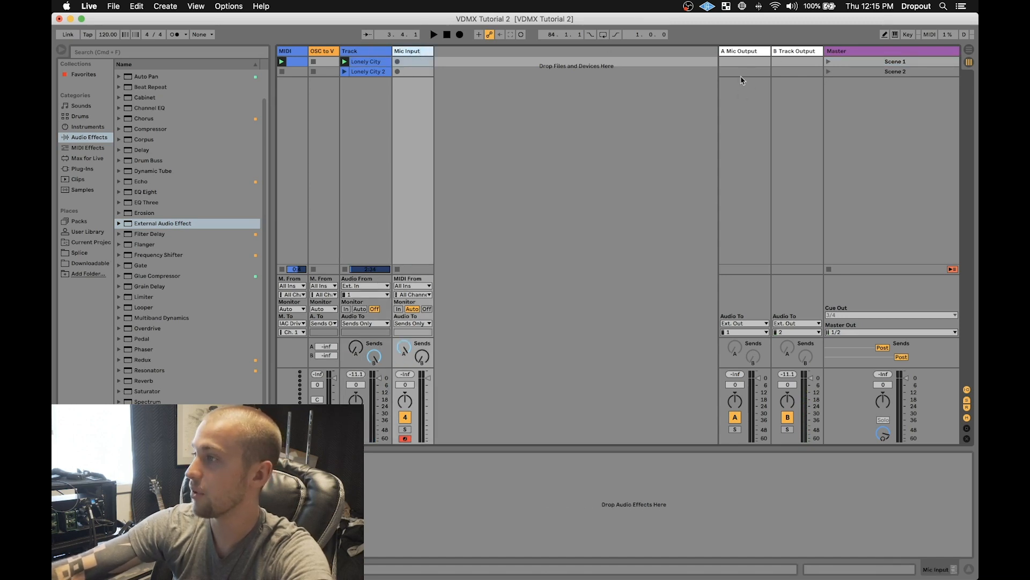
left_click(749, 51)
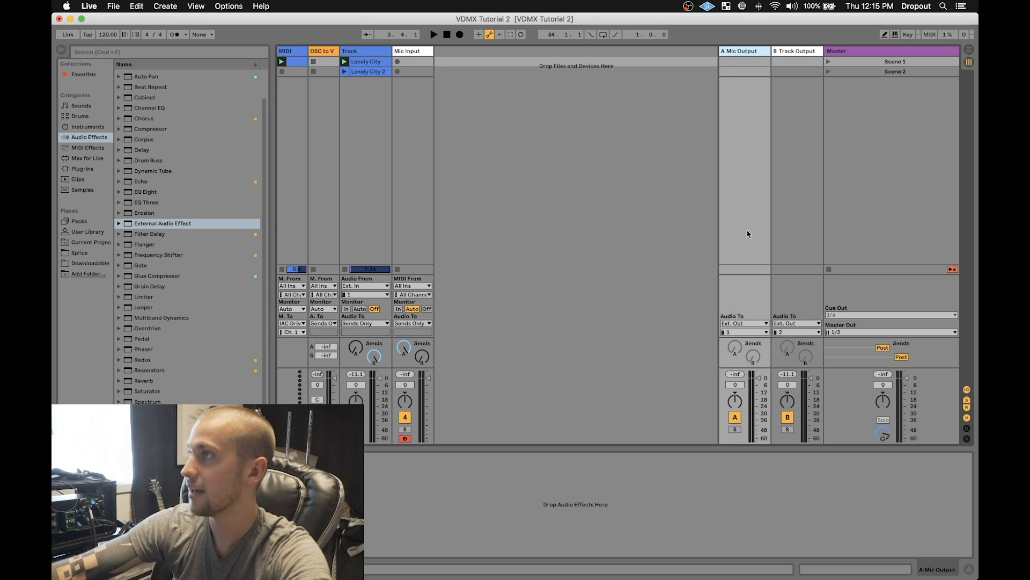
left_click(745, 324)
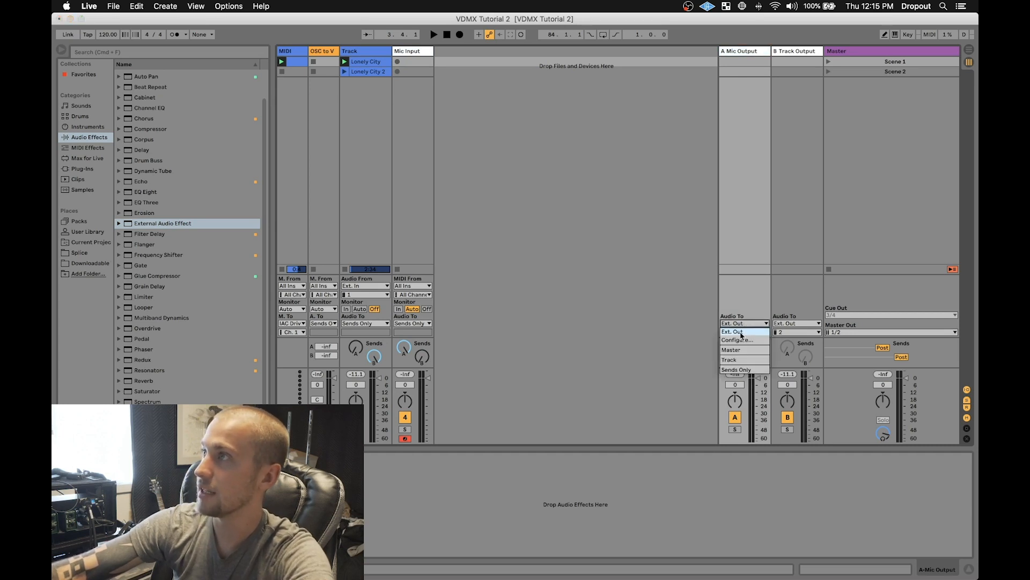
left_click(741, 332)
left_click(798, 323)
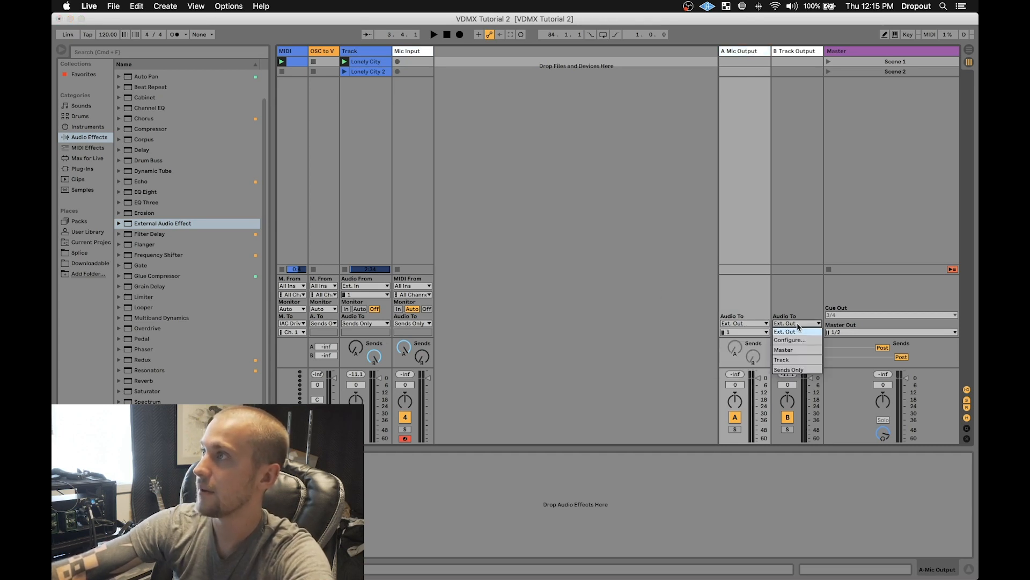
left_click(798, 326)
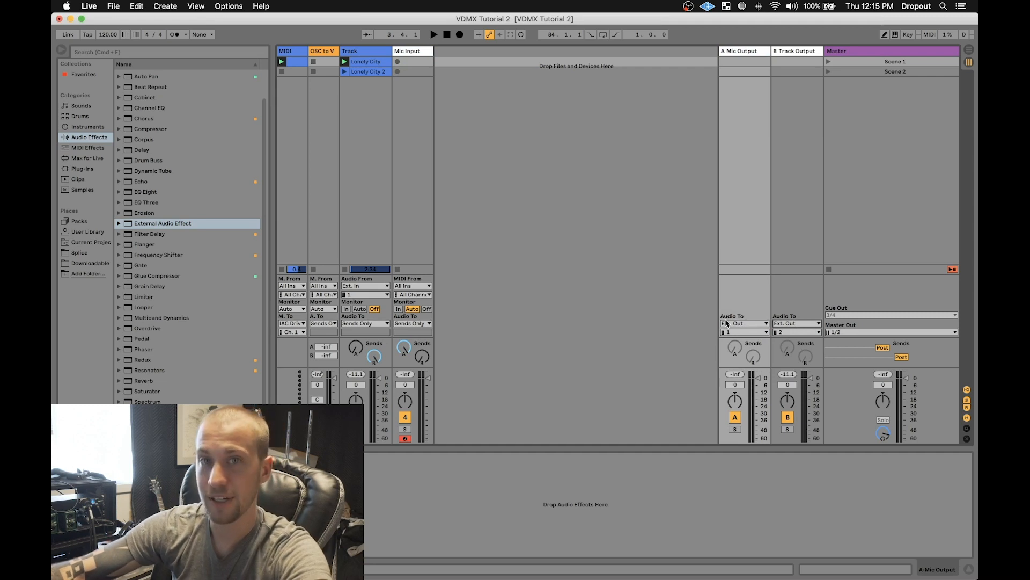
Open the MIDI track's Scene 1 clip to examine its note and launch Scene 1
left_click(299, 63)
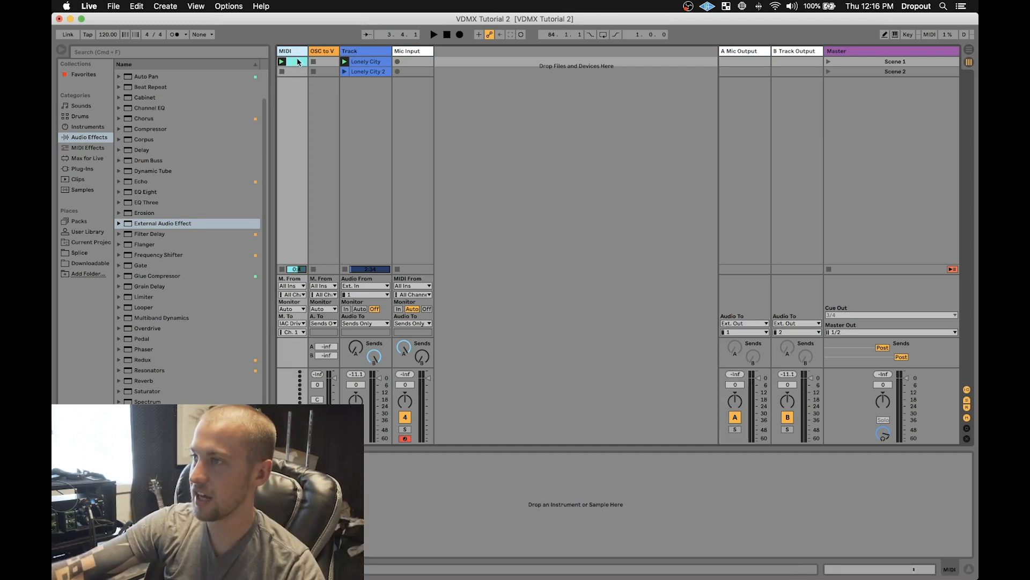
double_click(297, 62)
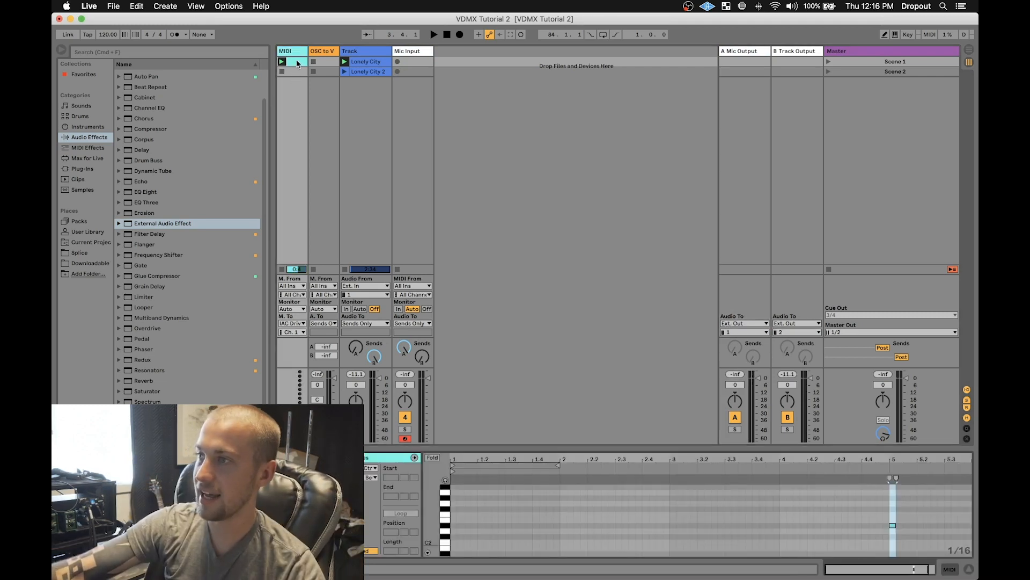
left_click(828, 62)
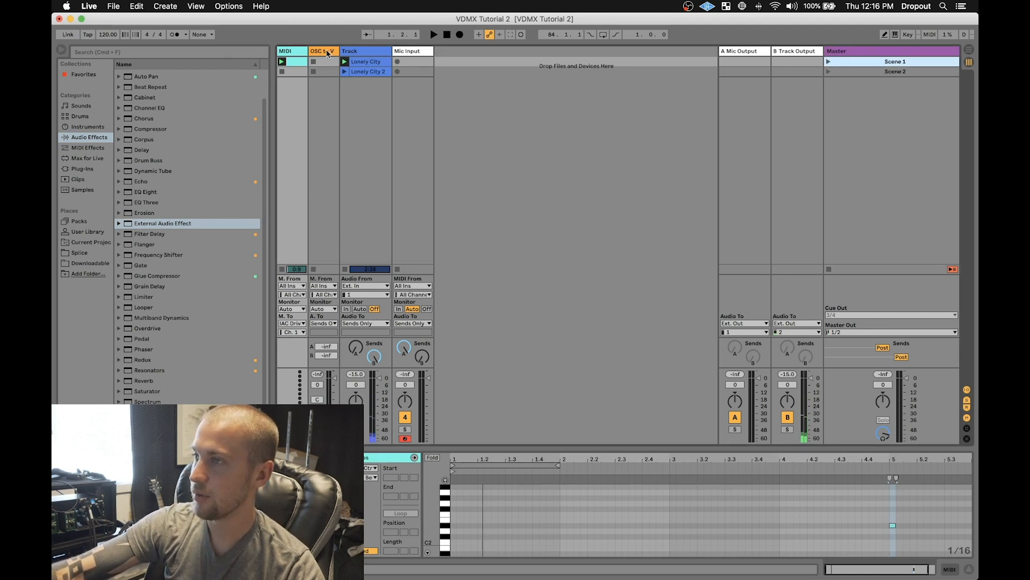
Review the OSC to VDMX track's device and the Lonely City clip, and play Scene 1 briefly
left_click(328, 52)
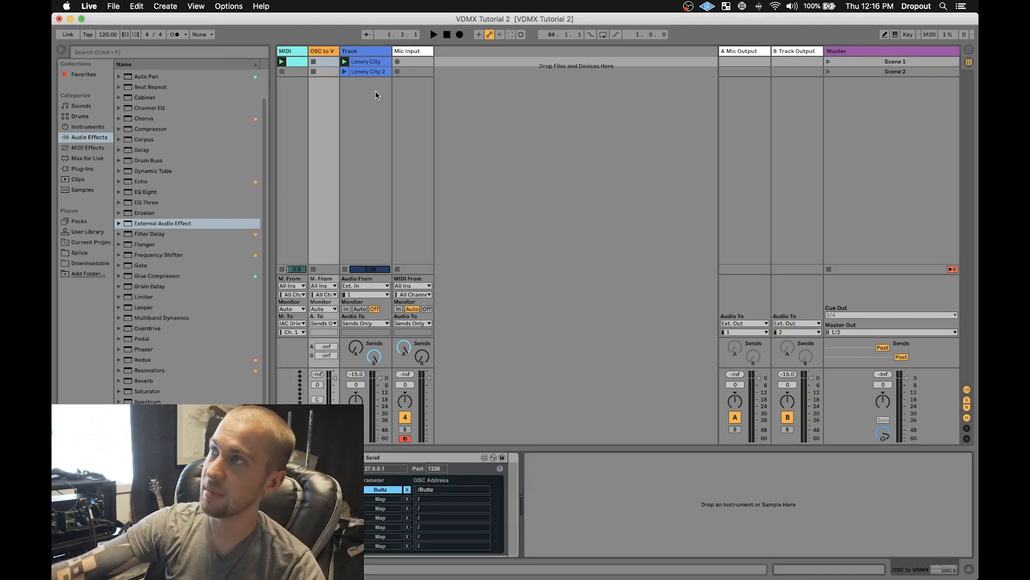
left_click(370, 52)
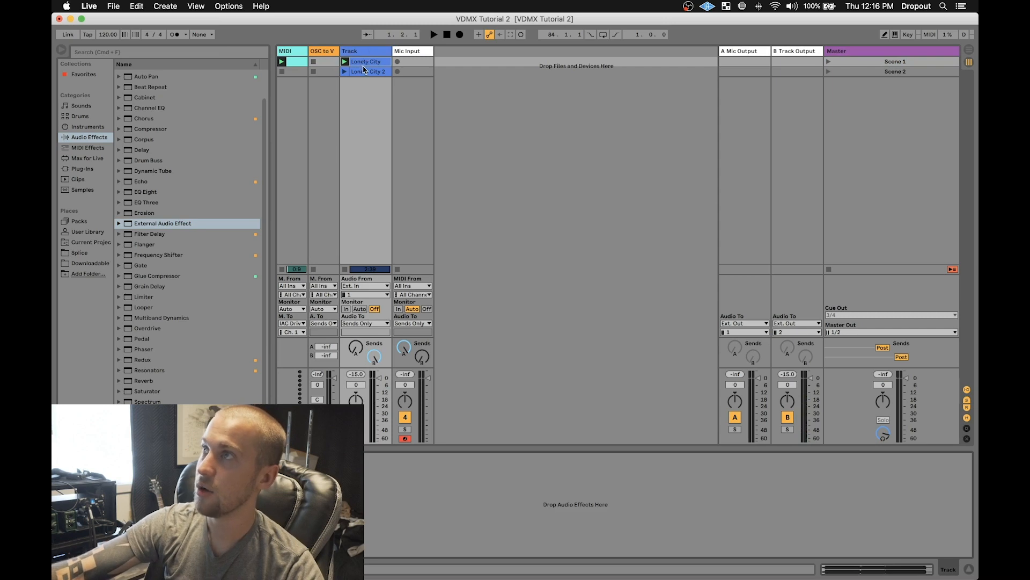
left_click(366, 63)
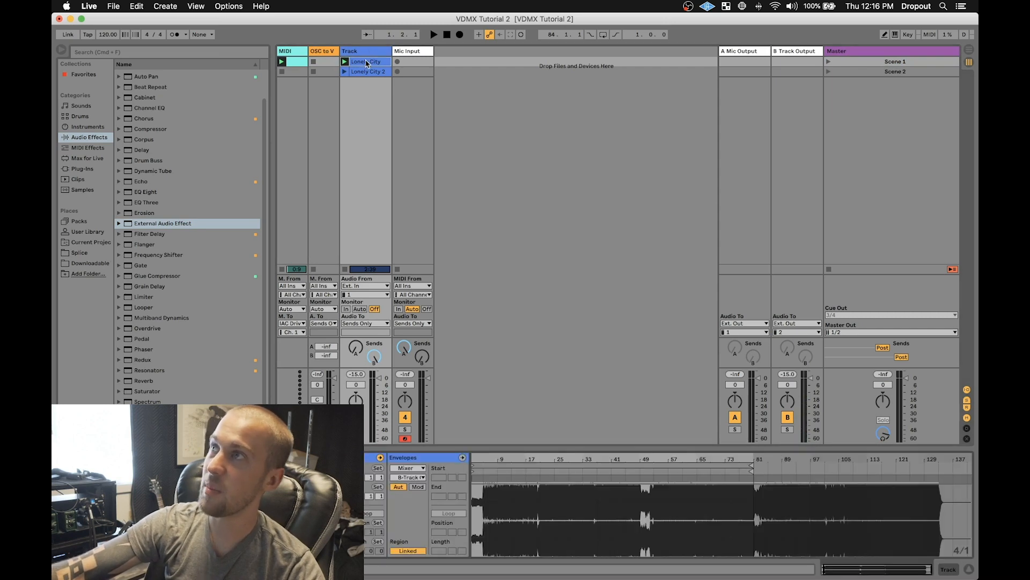
left_click(828, 62)
key("space")
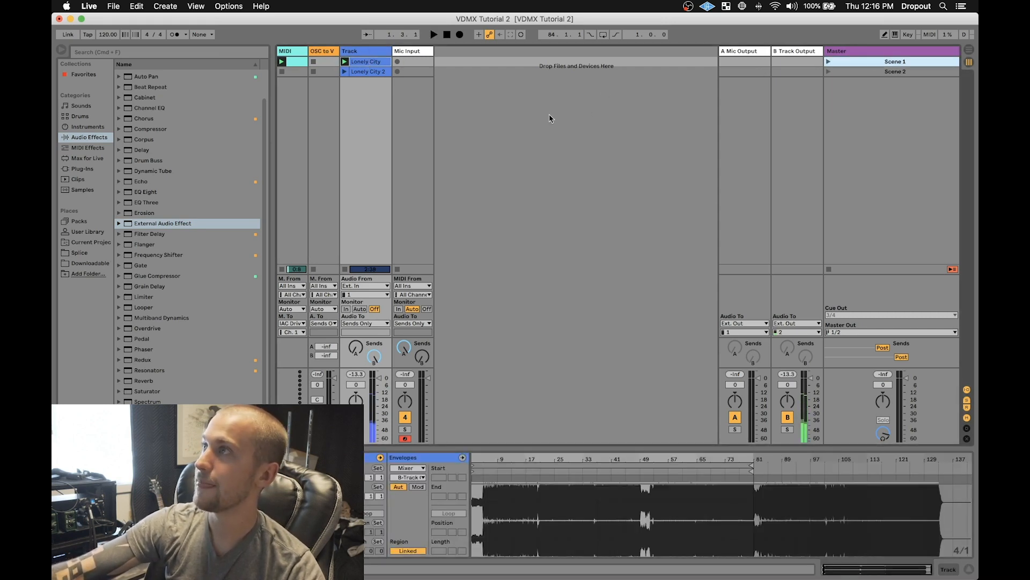
Review the Mic Input track and the Mic Output return track by selecting each one
left_click(419, 52)
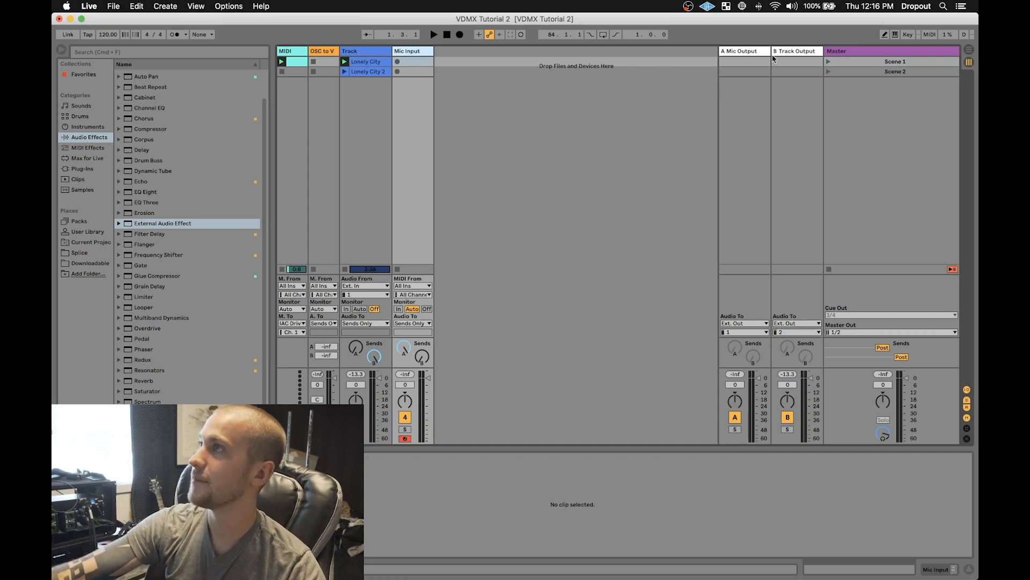
left_click(748, 52)
mouse_move(721, 51)
left_mouse_down()
mouse_move(739, 51)
mouse_move(723, 50)
left_mouse_up()
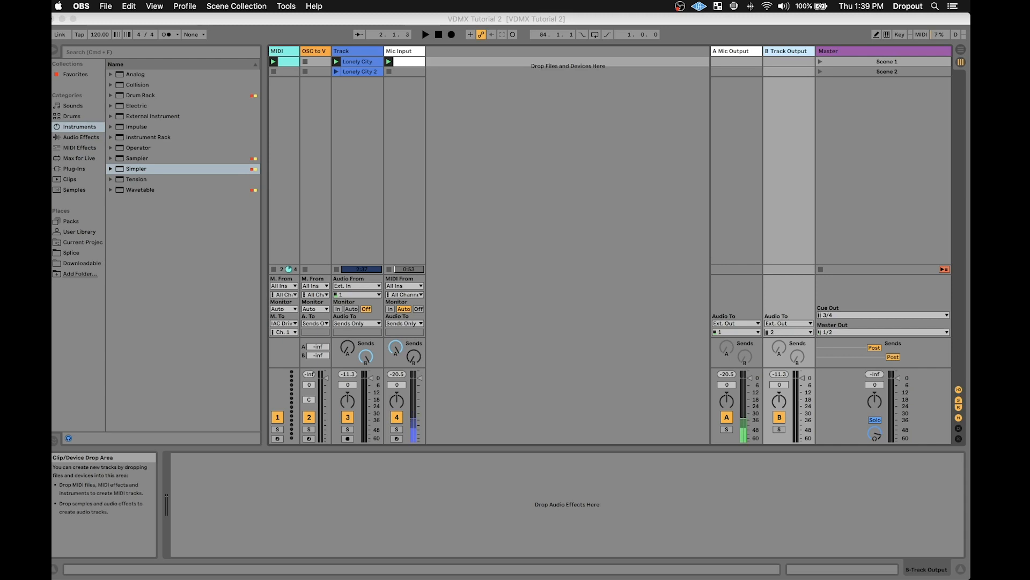
Switch back to Ableton Live and show the External Audio Effect on the Mic Input track
left_click(448, 164)
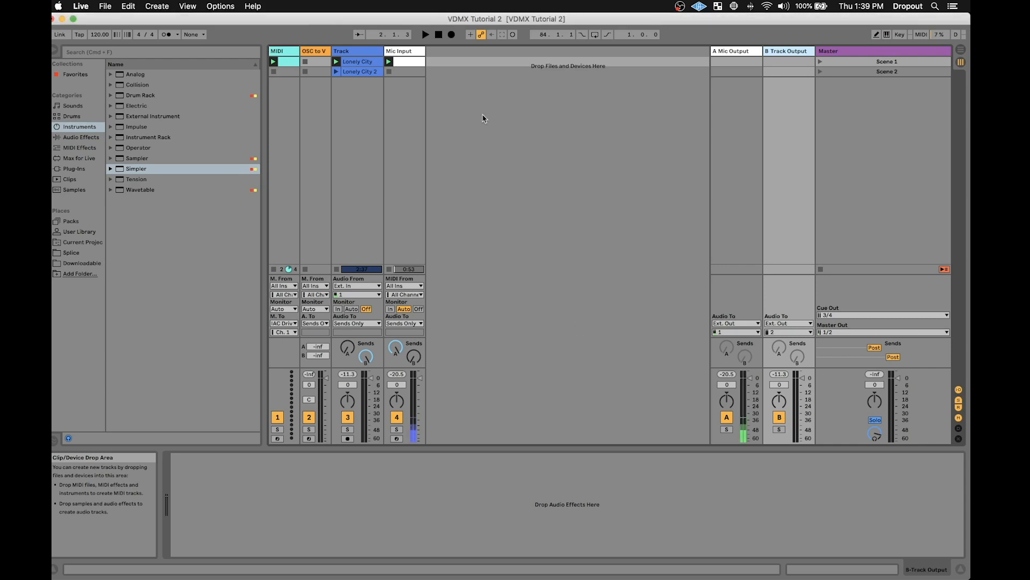
left_click(352, 95)
left_click(412, 54)
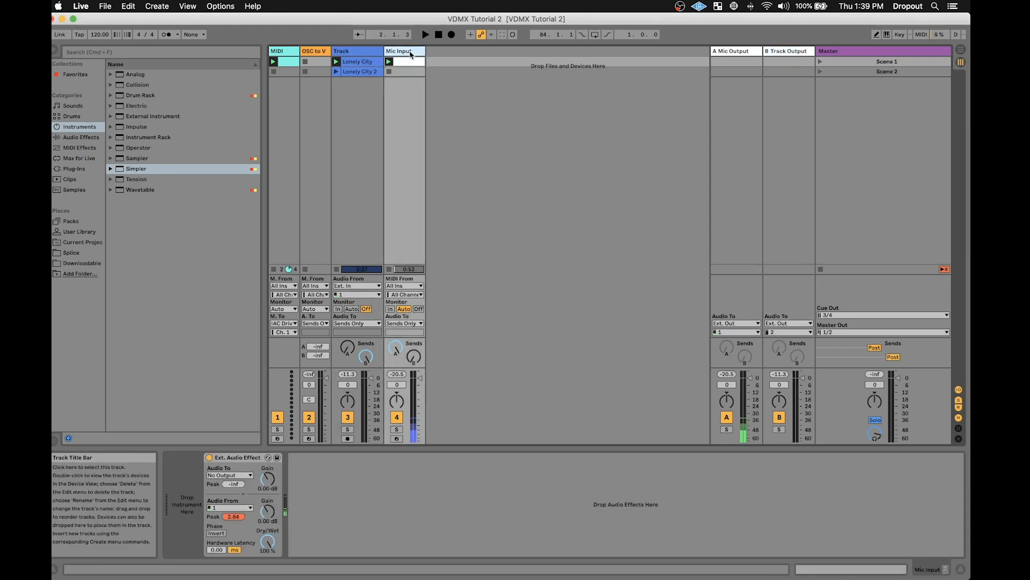
right_click(521, 111)
left_click(488, 116)
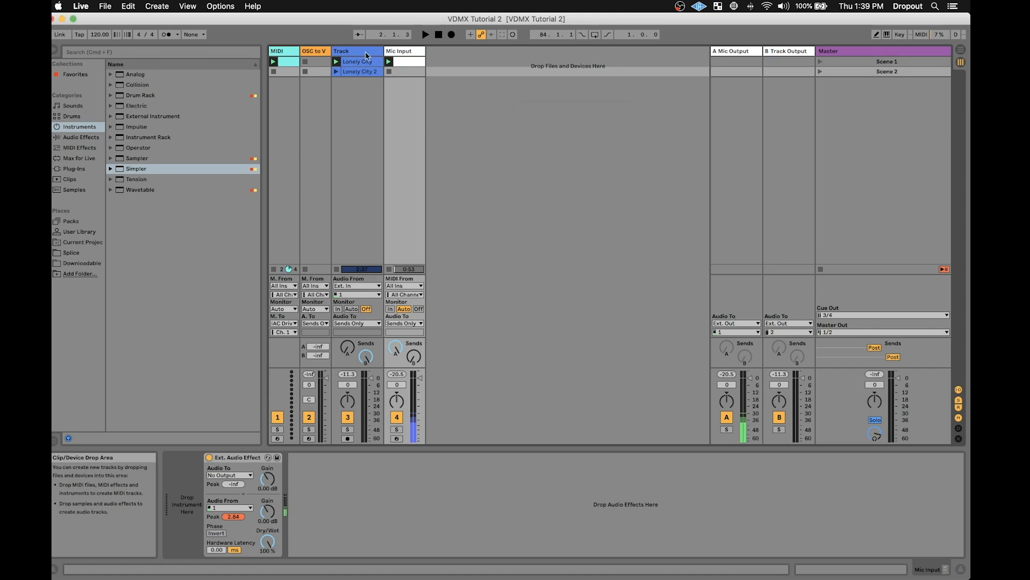
Add a Reverb after the External Audio Effect on the Mic Input track and set its Dry/Wet to 25%
double_click(392, 51)
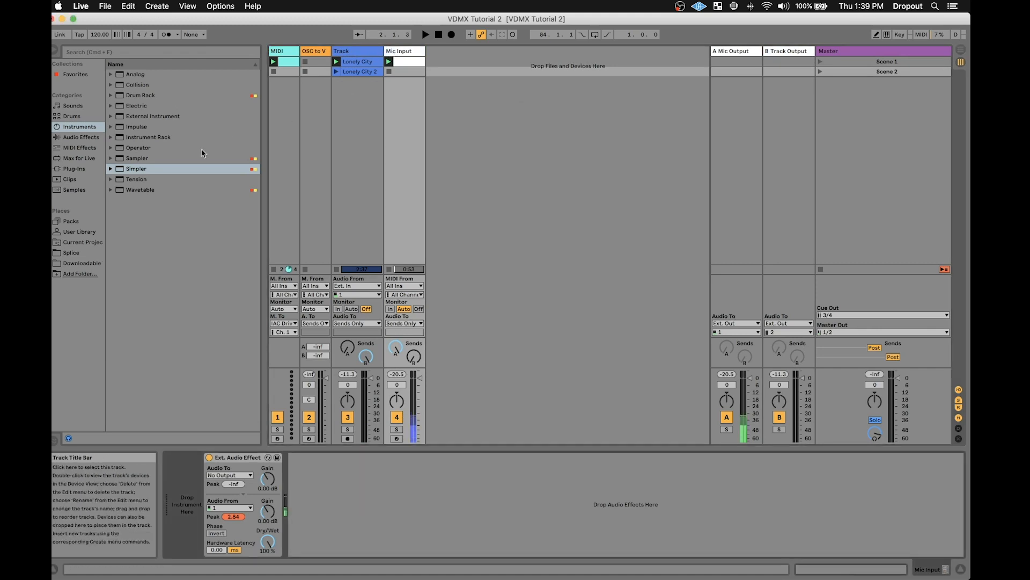
left_click(81, 138)
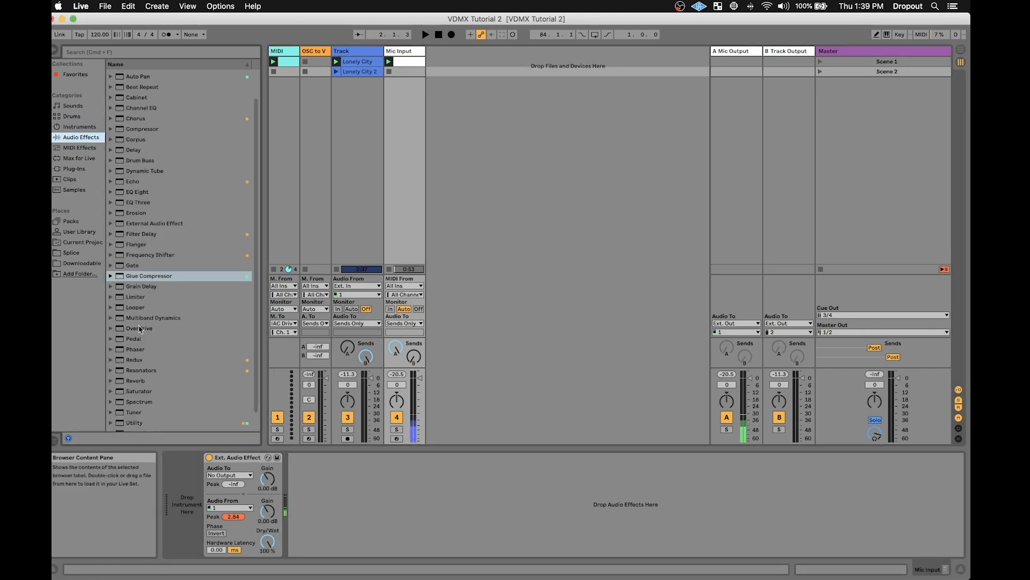
left_click(135, 382)
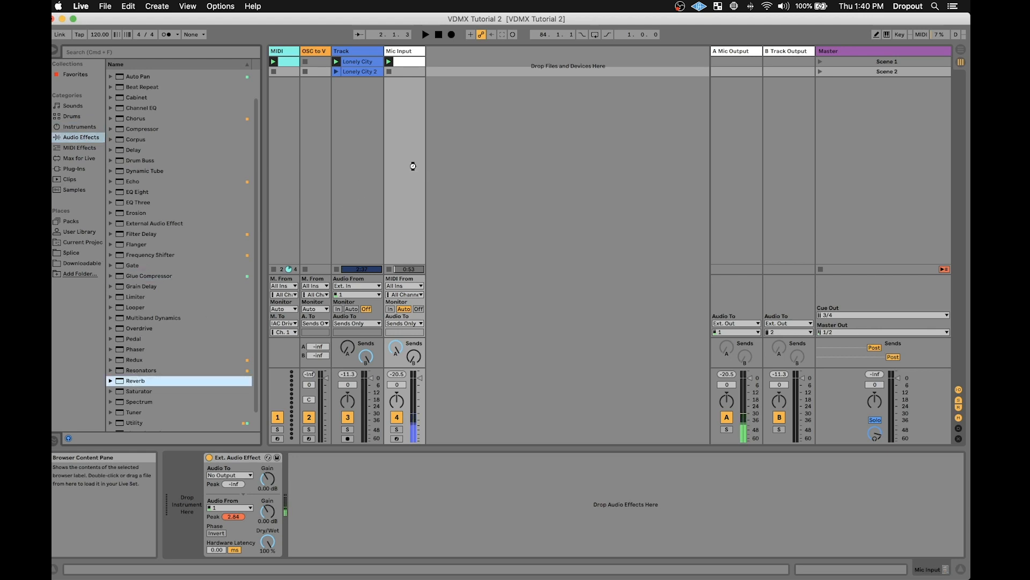
left_click_drag(413, 166, 413, 167)
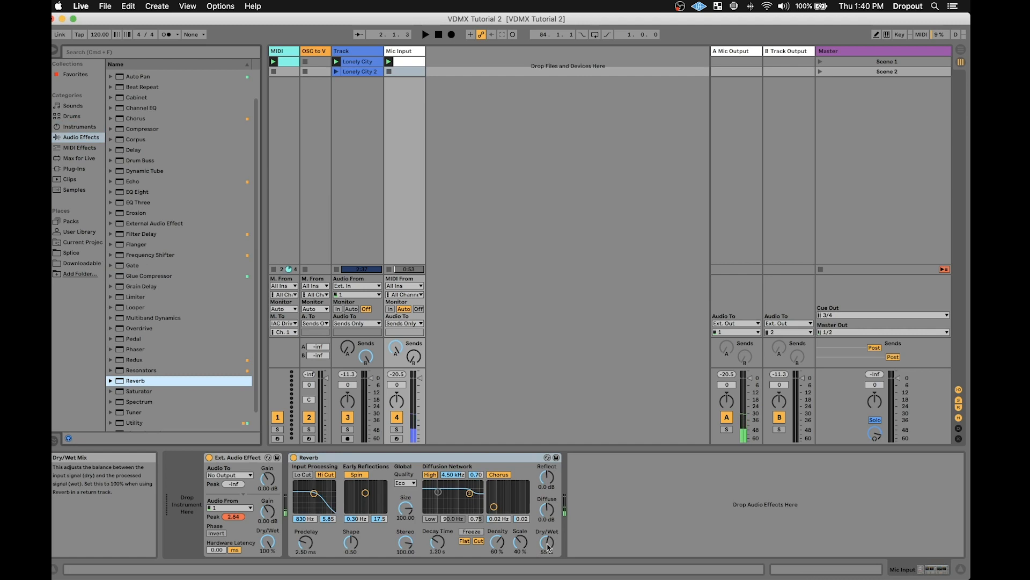
left_click_drag(549, 547, 546, 570)
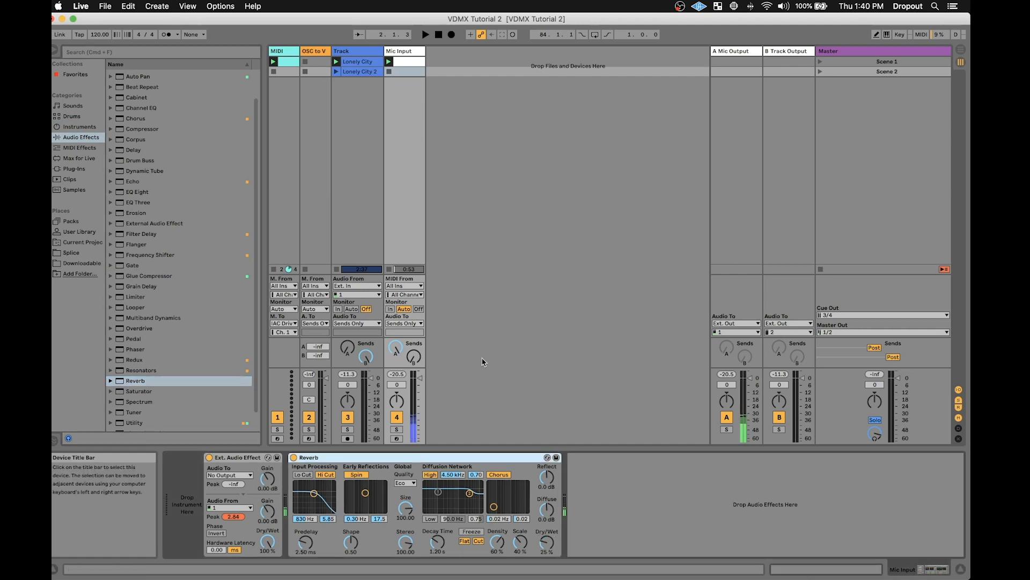
left_click(733, 52)
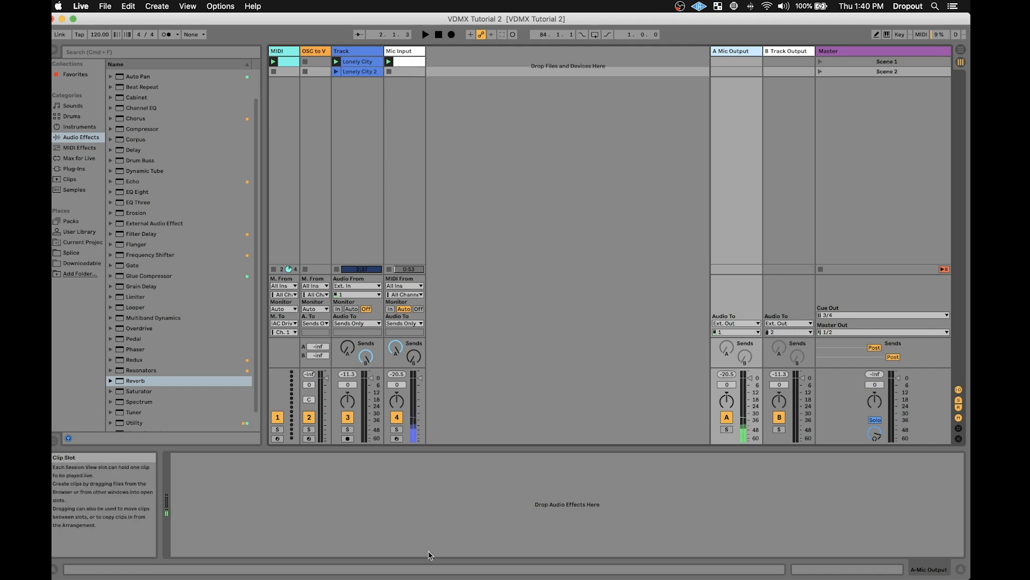
left_click(404, 51)
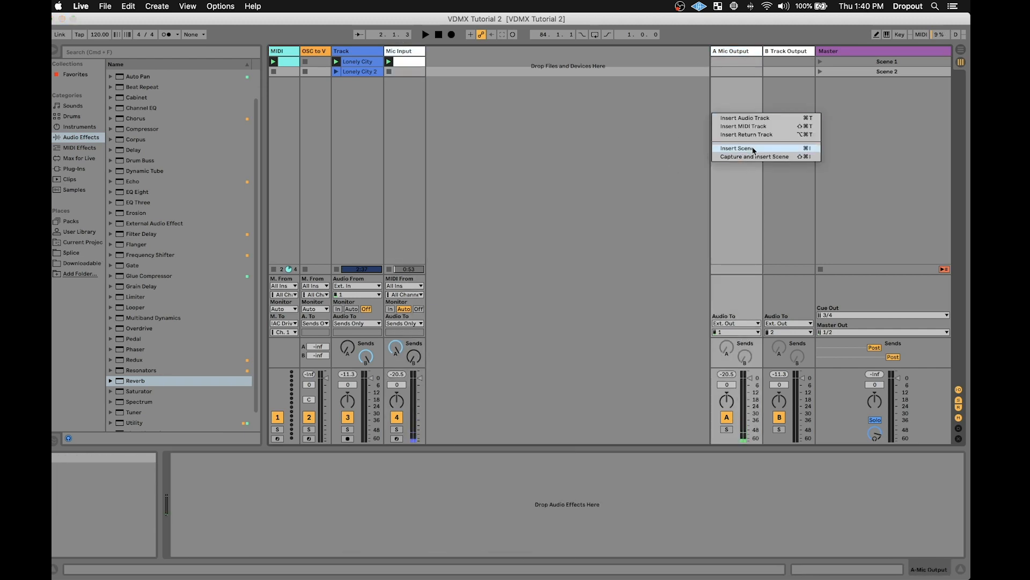
left_click(764, 135)
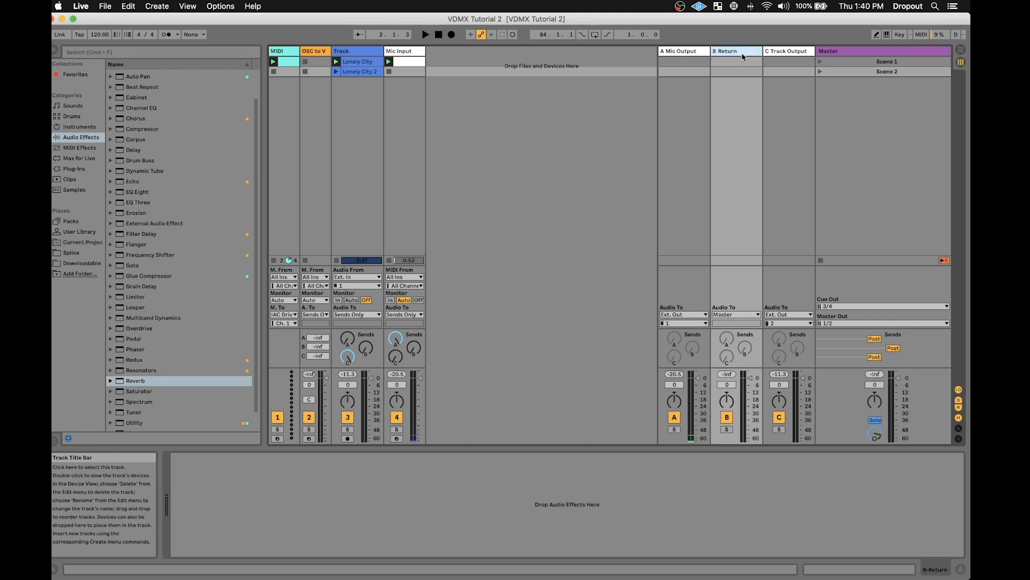
key("Delete")
Insert a return track after Track Output and move the Mic Input track's Reverb onto it
right_click(781, 52)
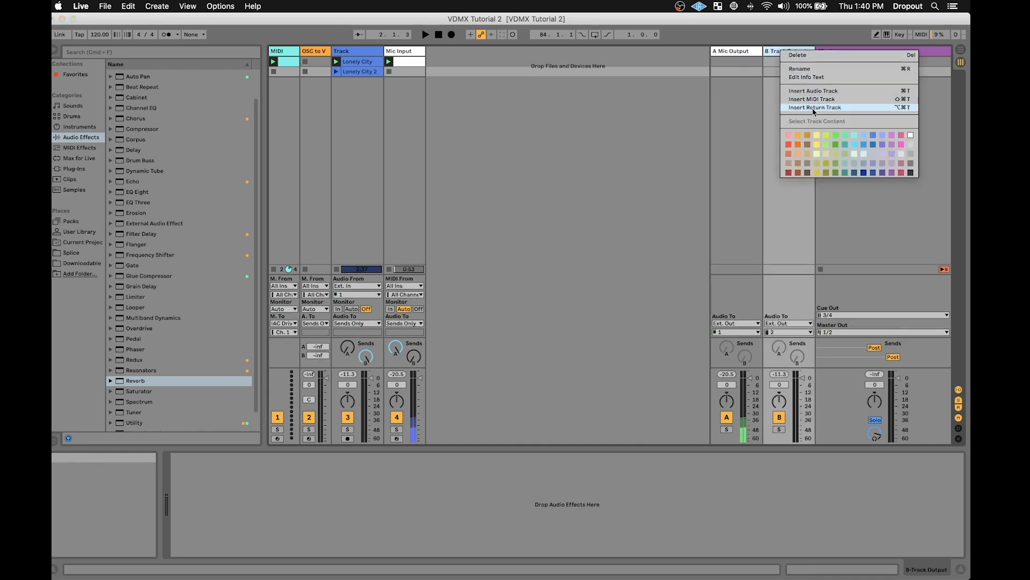
left_click(794, 108)
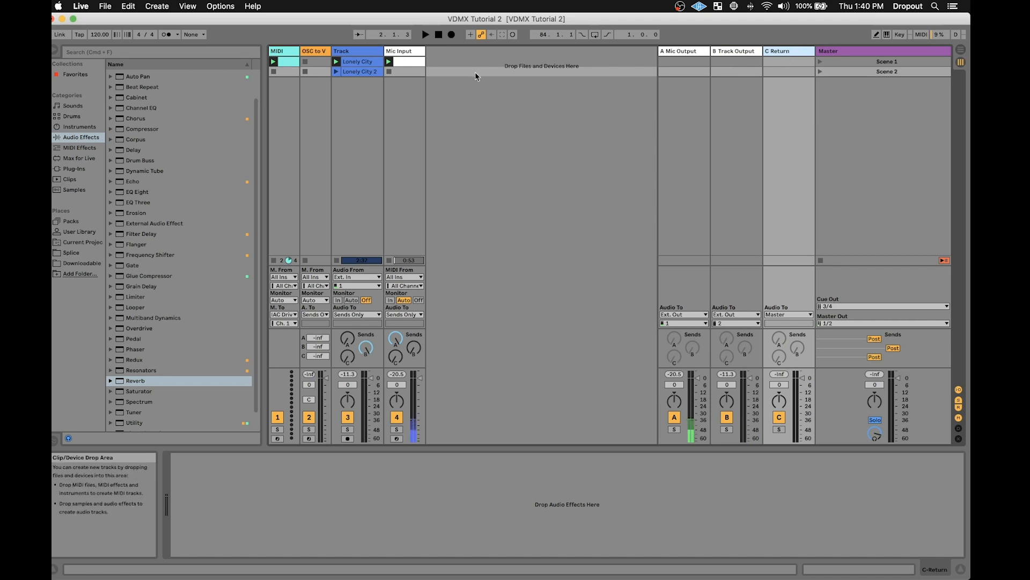
left_click(422, 52)
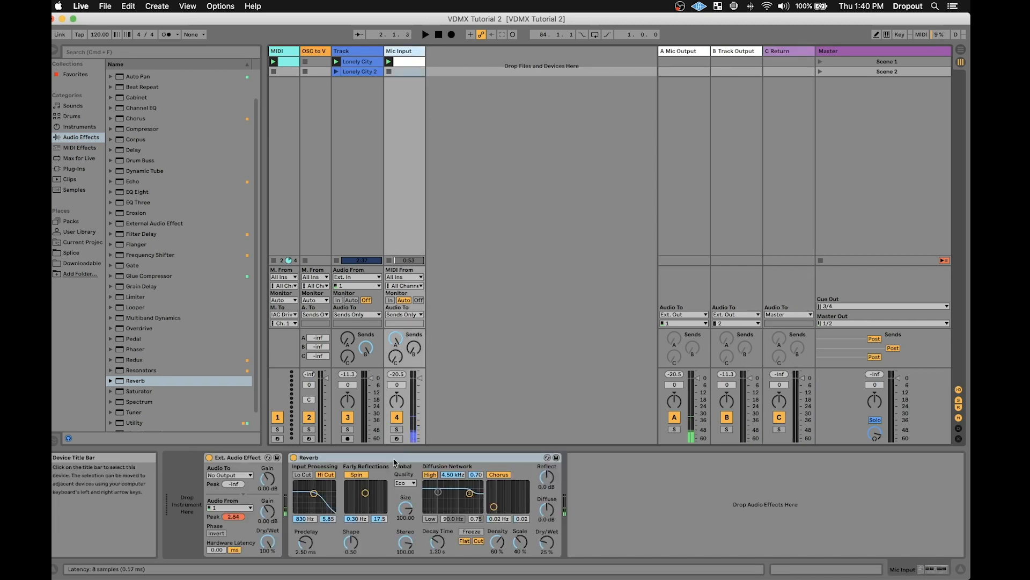
left_click_drag(395, 458, 793, 62)
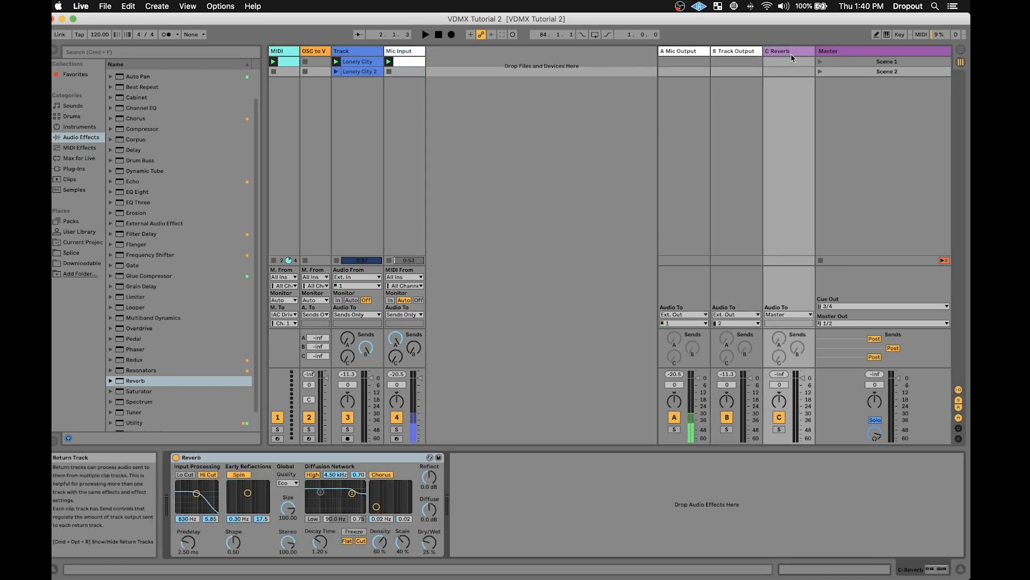
Colour the Reverb return track light grey and set its Reverb Dry/Wet to 100%
right_click(789, 51)
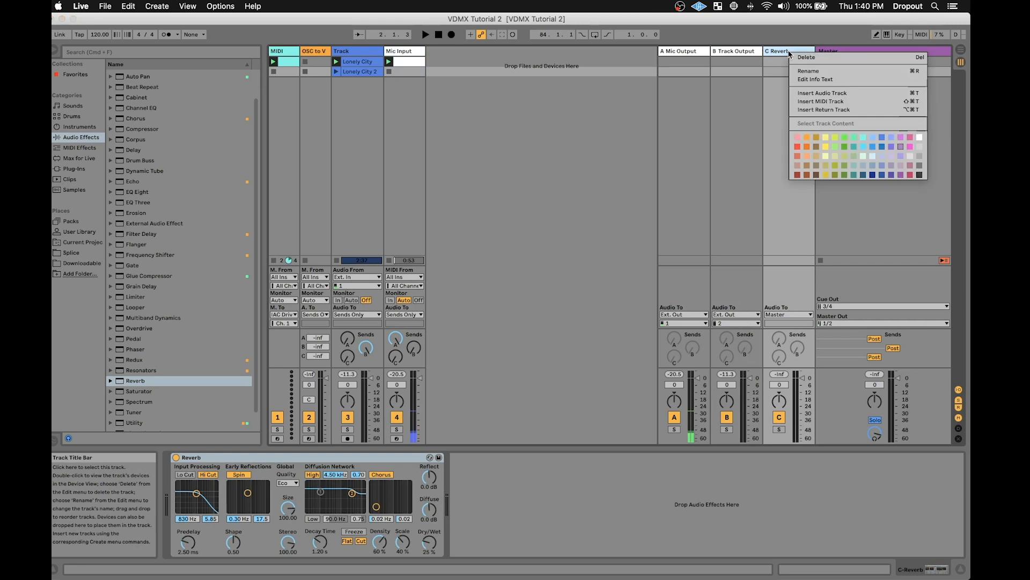
left_click(919, 146)
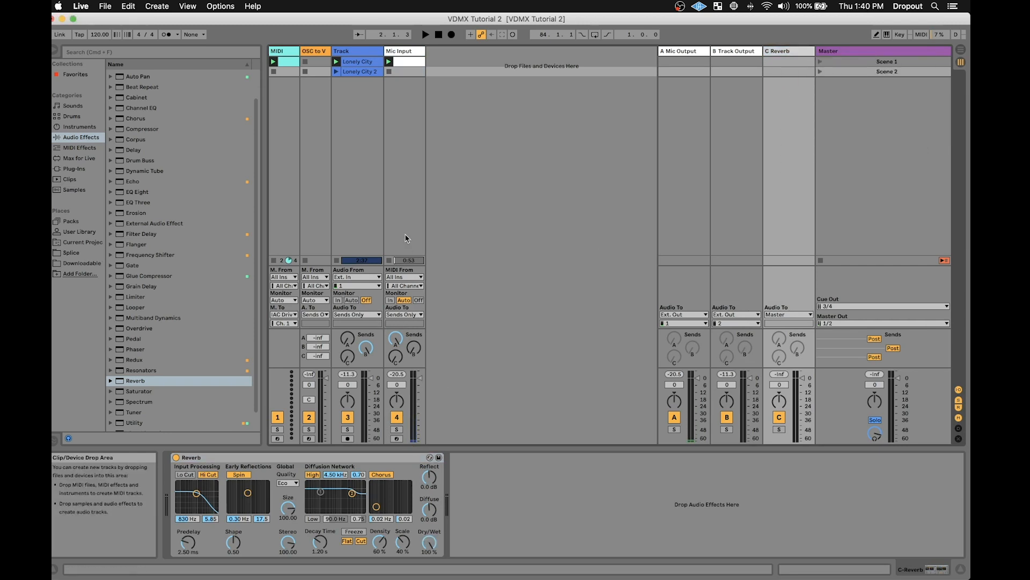
left_click(410, 52)
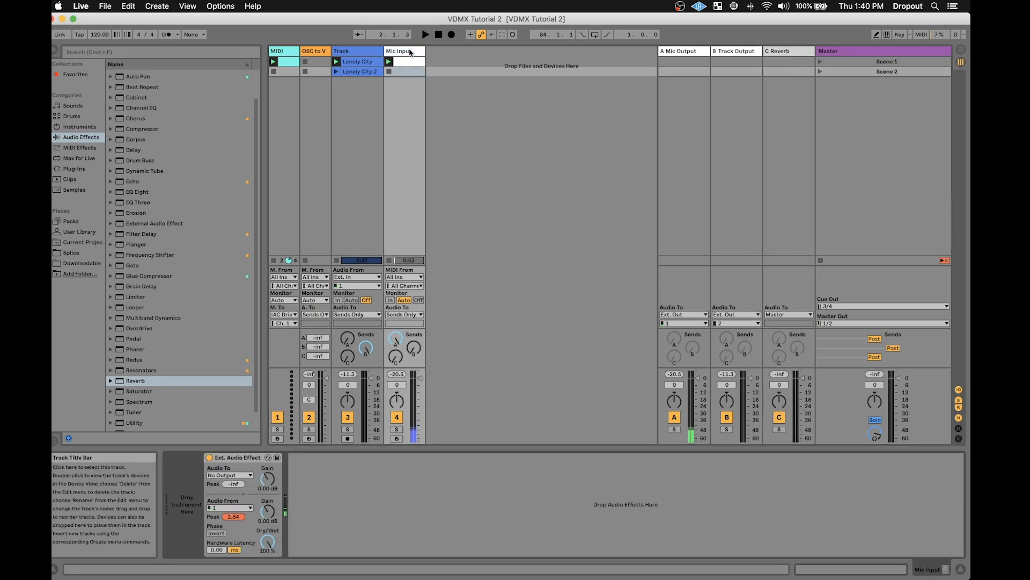
left_click(805, 52)
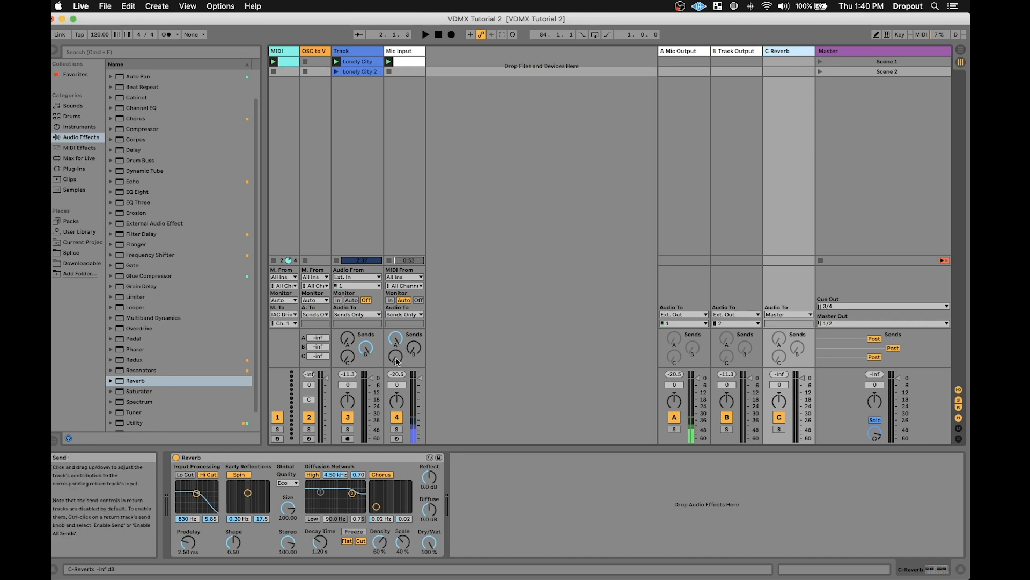
Test the Mic Input track's send to the Reverb return and set that return's output to Sends Only
left_click_drag(395, 357, 395, 418)
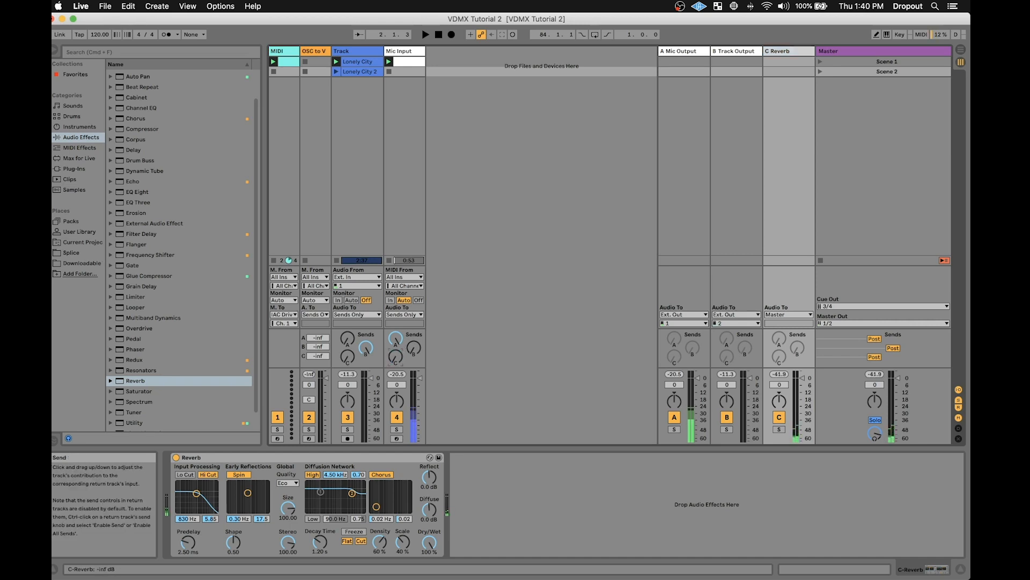
left_click(789, 315)
left_click(782, 361)
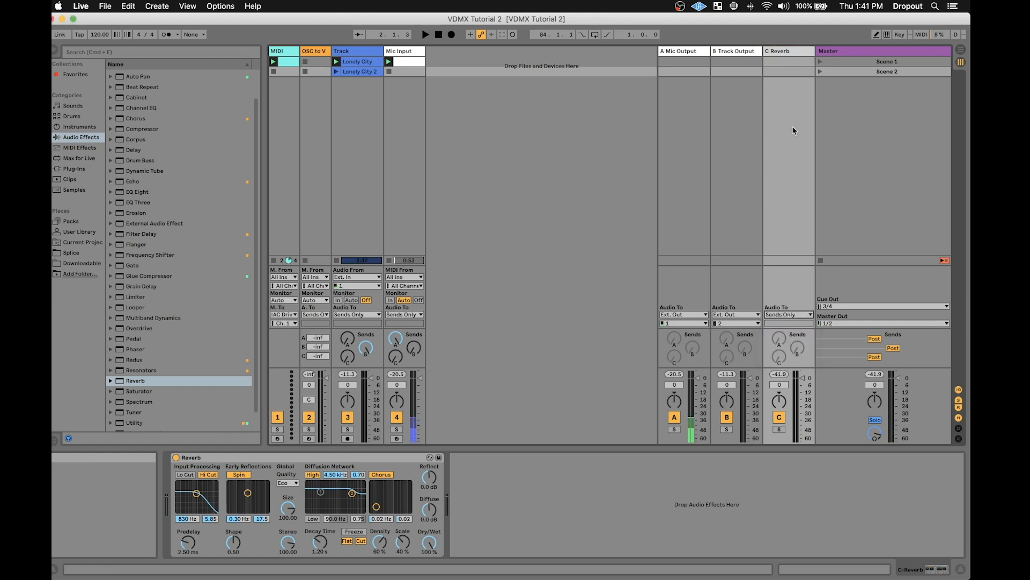
Insert a return track after Reverb, name it FX Bus, and colour it grey
right_click(794, 52)
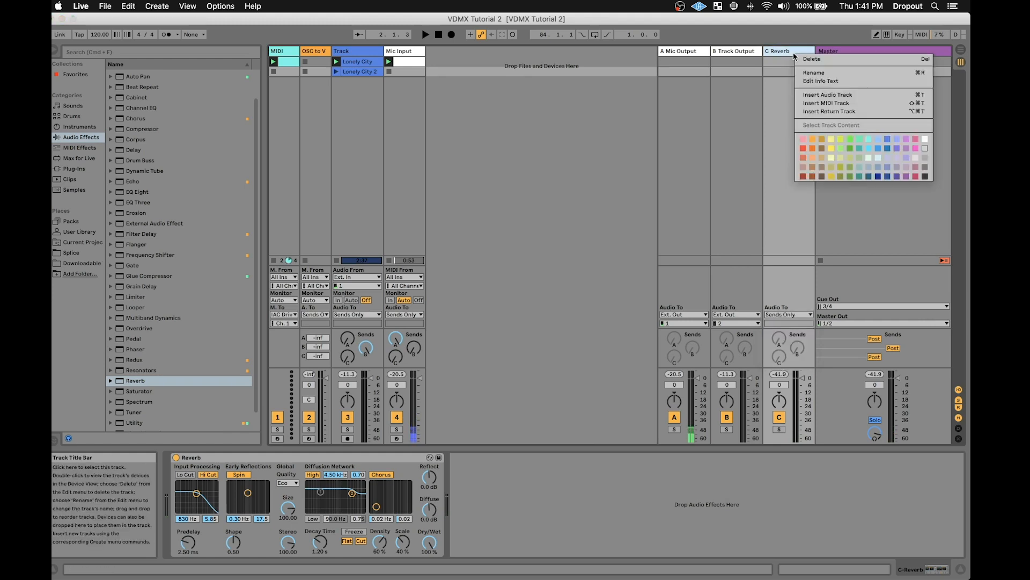
left_click(814, 112)
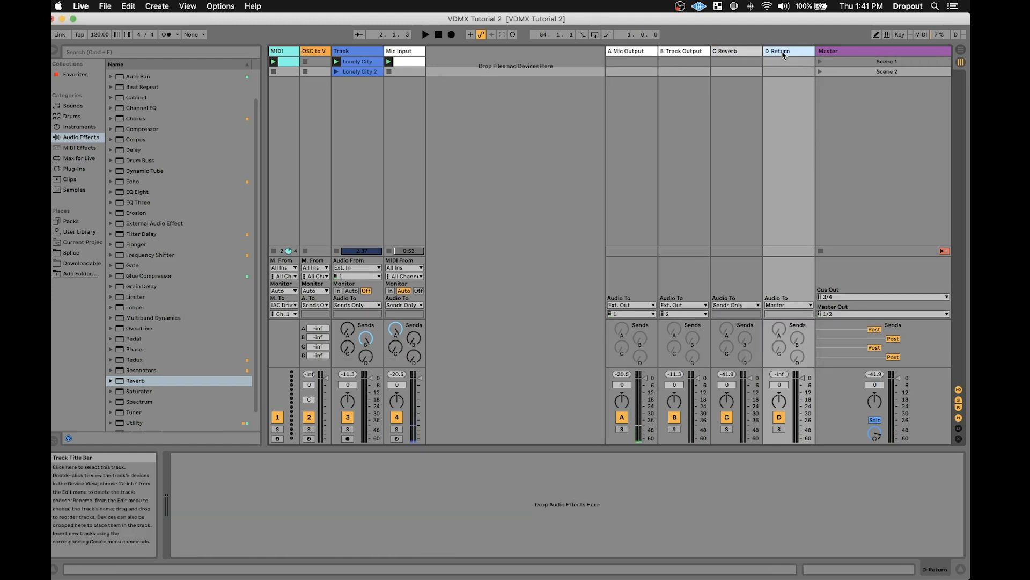
key("super+r")
type("F")
right_click(784, 56)
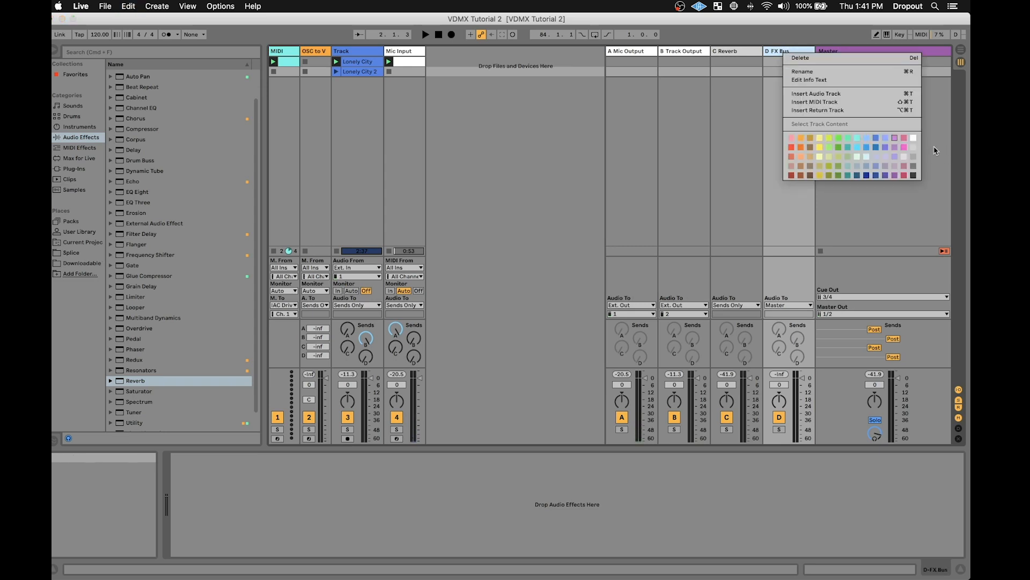
left_click(914, 166)
Enable the Reverb return's send to FX Bus and raise it fully
left_click(742, 151)
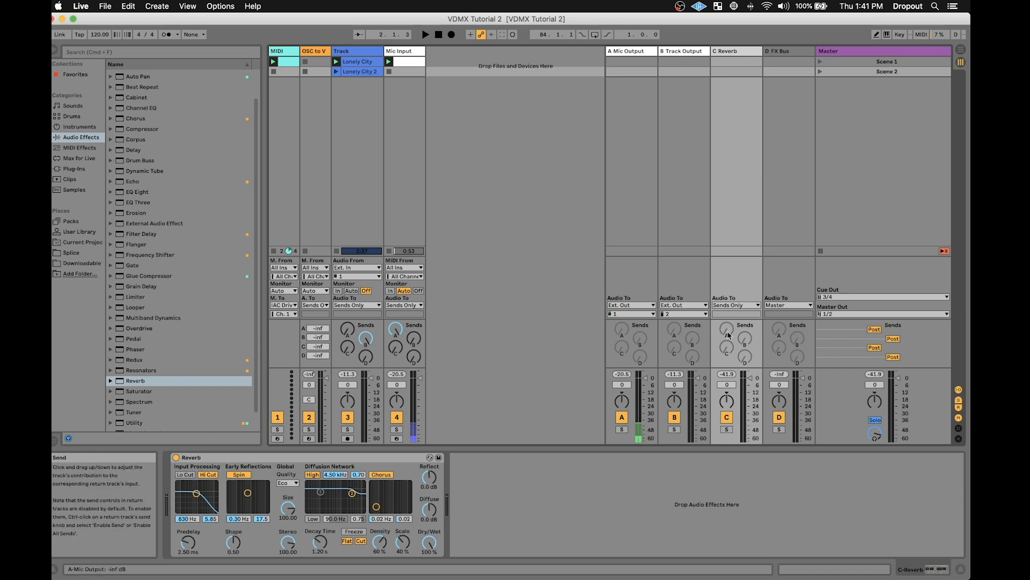
right_click(745, 356)
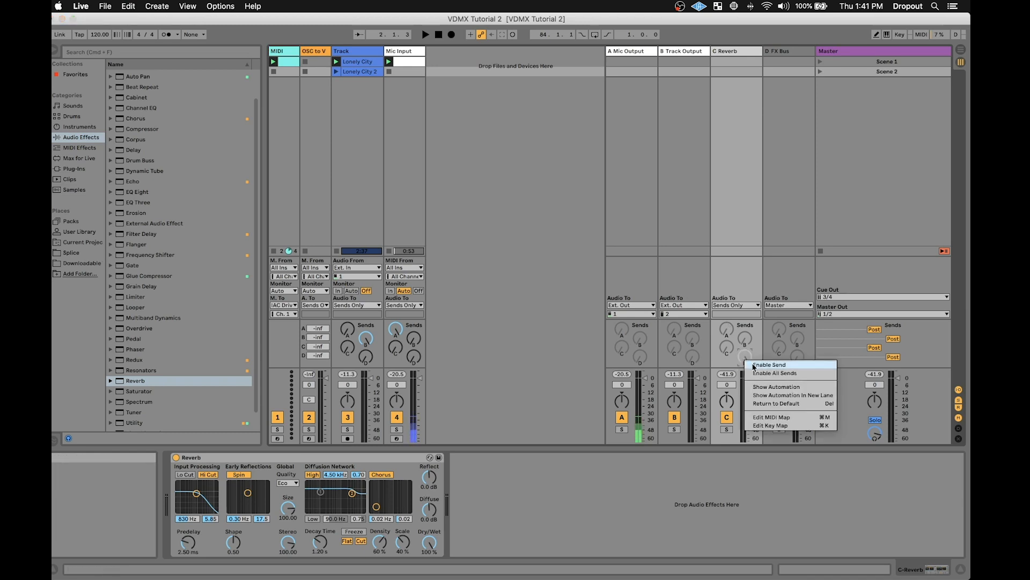
left_click(754, 363)
Route the FX Bus to Ext. Out 3/4 and raise the Mic Input track's send to the Reverb return
left_click(788, 305)
left_click(778, 314)
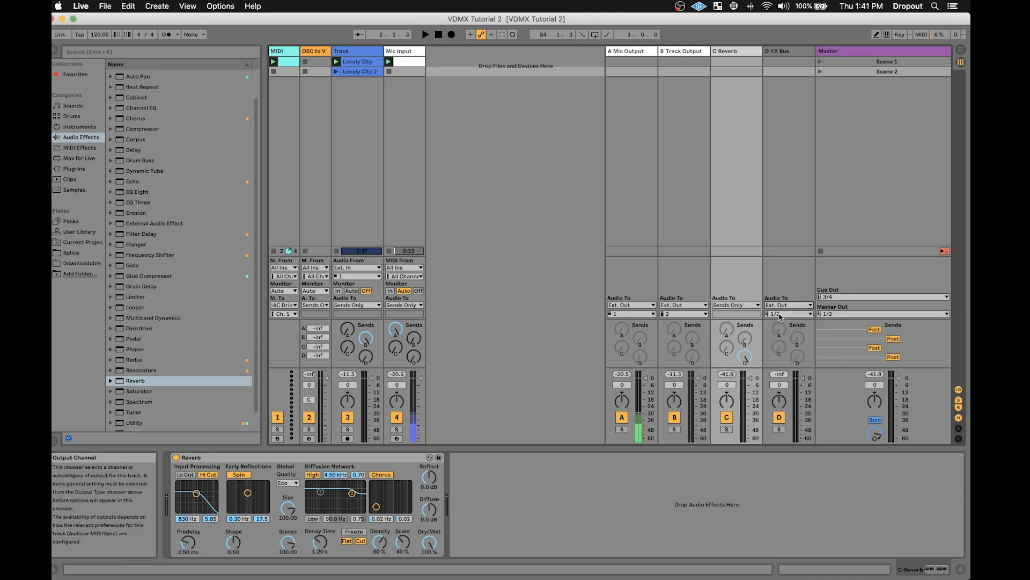
left_click(786, 314)
left_click(783, 330)
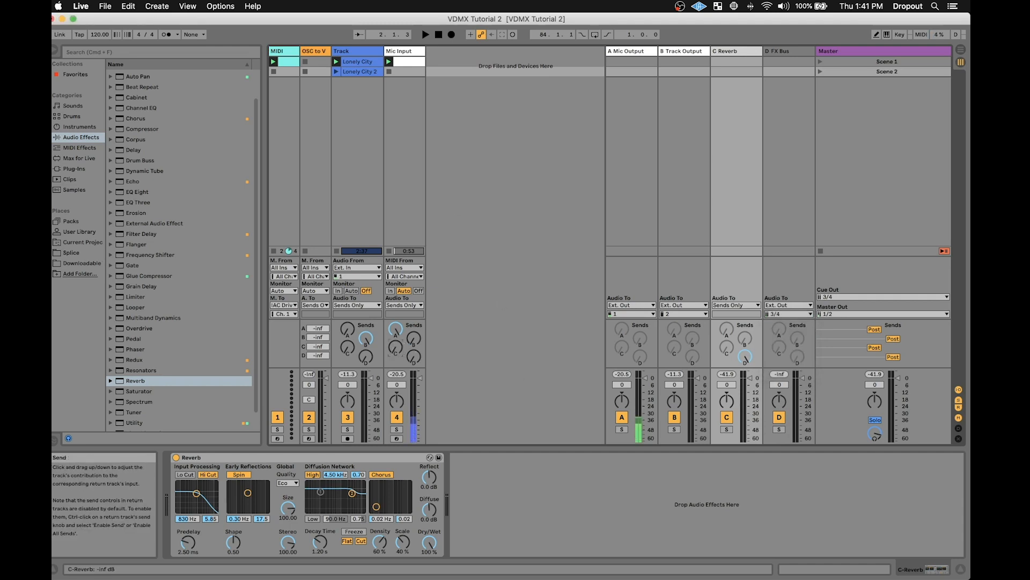
left_click_drag(402, 348, 402, 311)
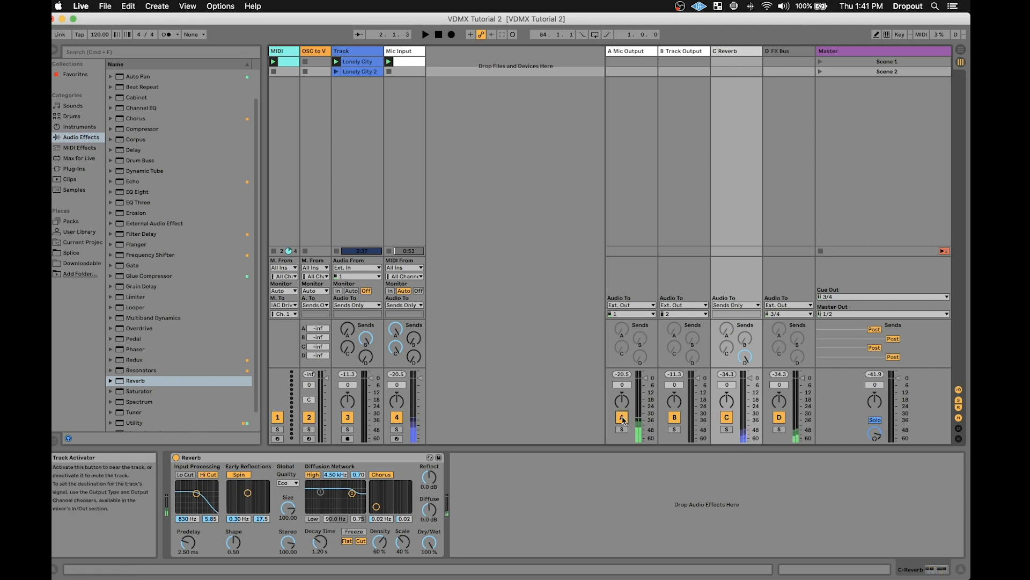
Audition the FX Bus on output 1/2 with the Mic Output and Track Output returns muted, and restore output 3/4
left_click(675, 417)
left_click(789, 313)
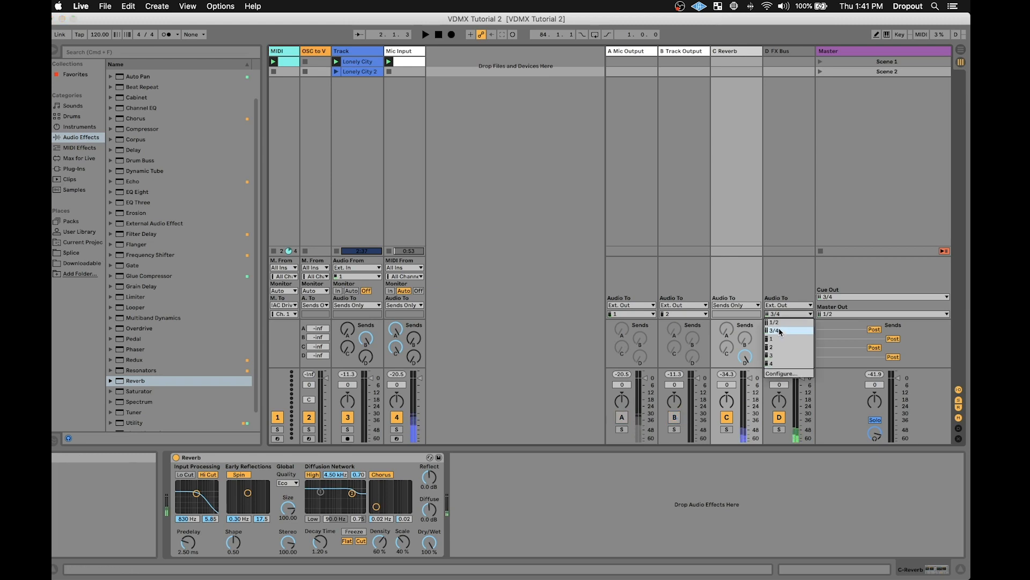
left_click(783, 324)
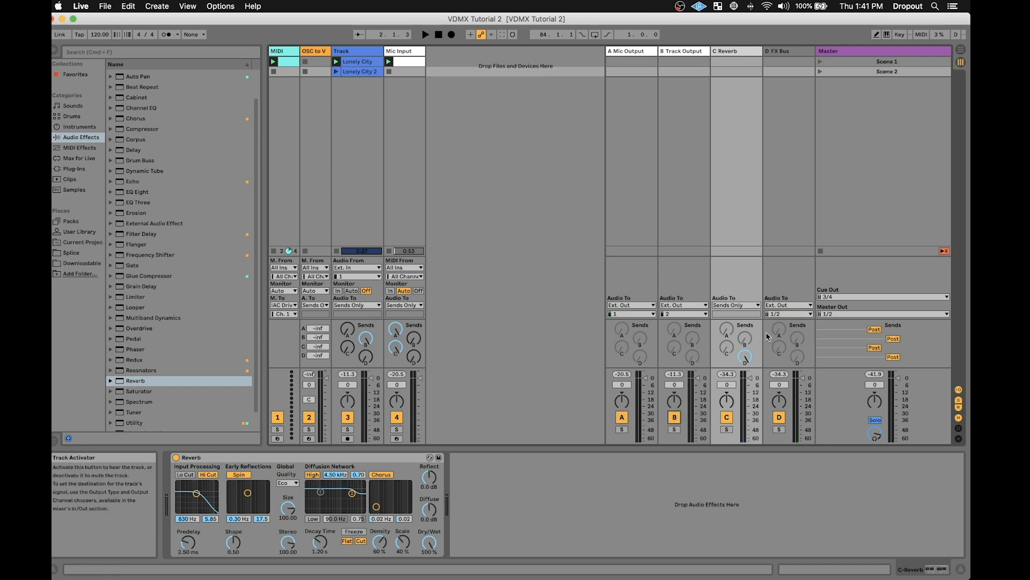
left_click(783, 314)
left_click(783, 330)
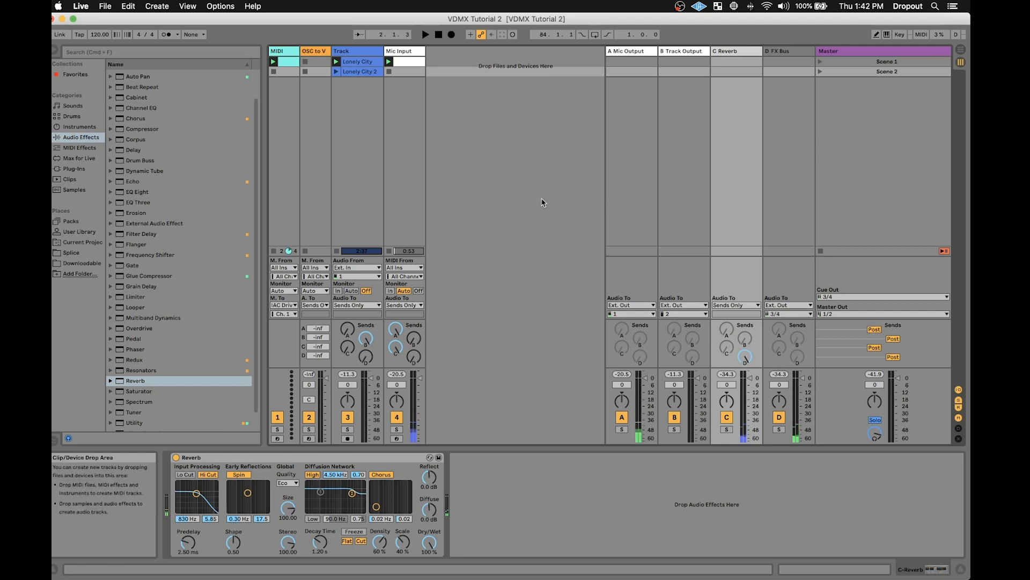
Insert a return track named Delay after the Reverb return and load the Delay effect onto it
right_click(743, 58)
left_click(789, 113)
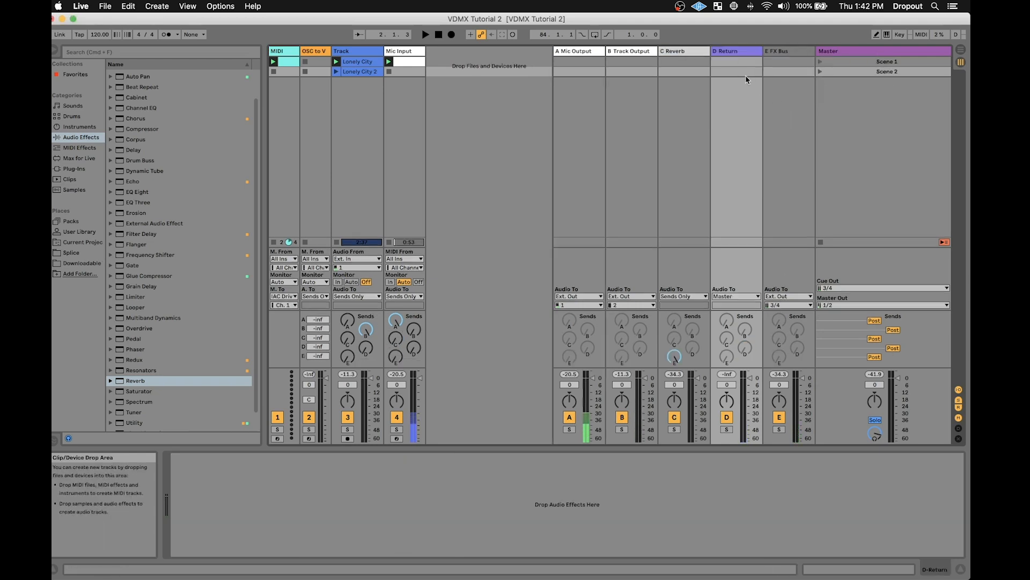
left_click(735, 54)
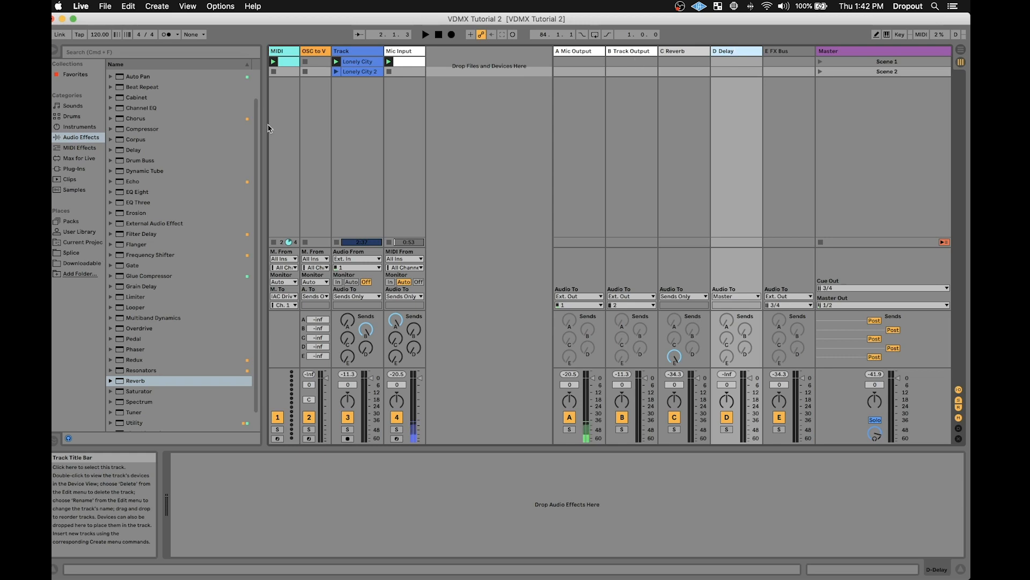
left_click_drag(133, 150, 583, 112)
left_click_drag(762, 65, 762, 67)
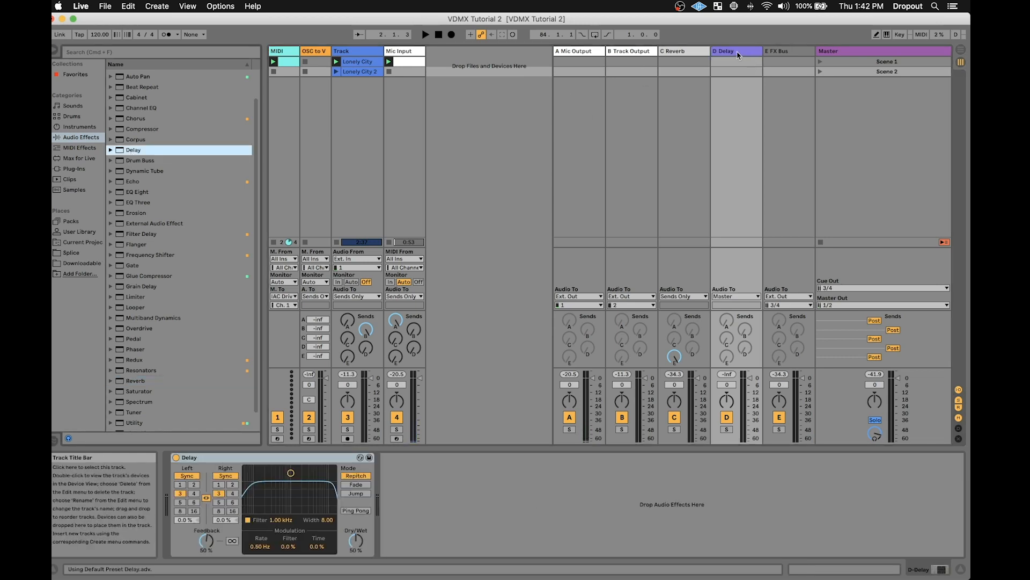
Set the Delay return's output to Sends Only, its Delay Dry/Wet to 100%, and enable its send to FX Bus at full level
left_click(736, 296)
left_click(735, 342)
left_click_drag(726, 356, 727, 301)
right_click(725, 356)
left_click(740, 362)
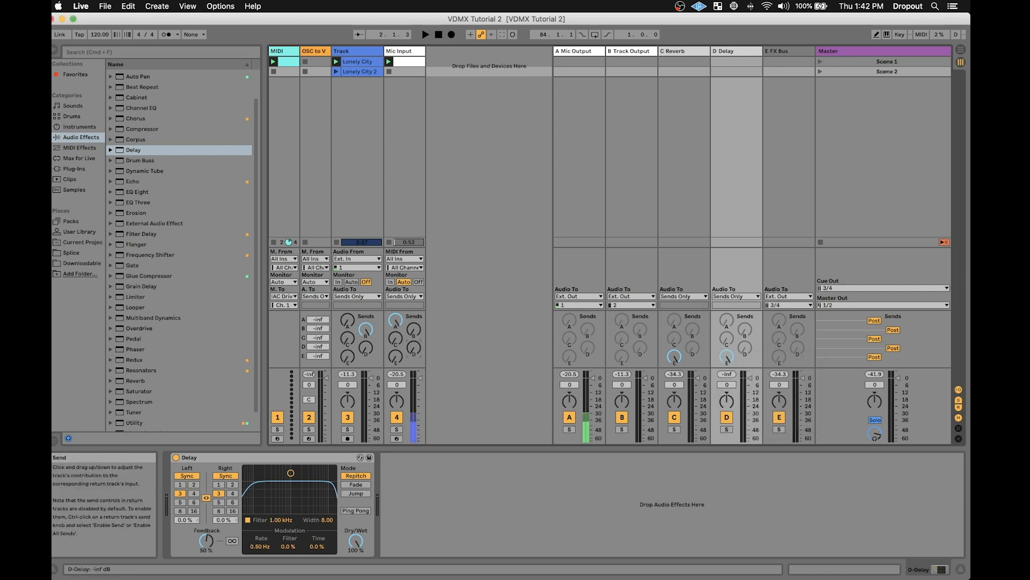
Raise the Mic Input track's send to the Delay return and set the FX Bus output to 1/2
left_click(789, 305)
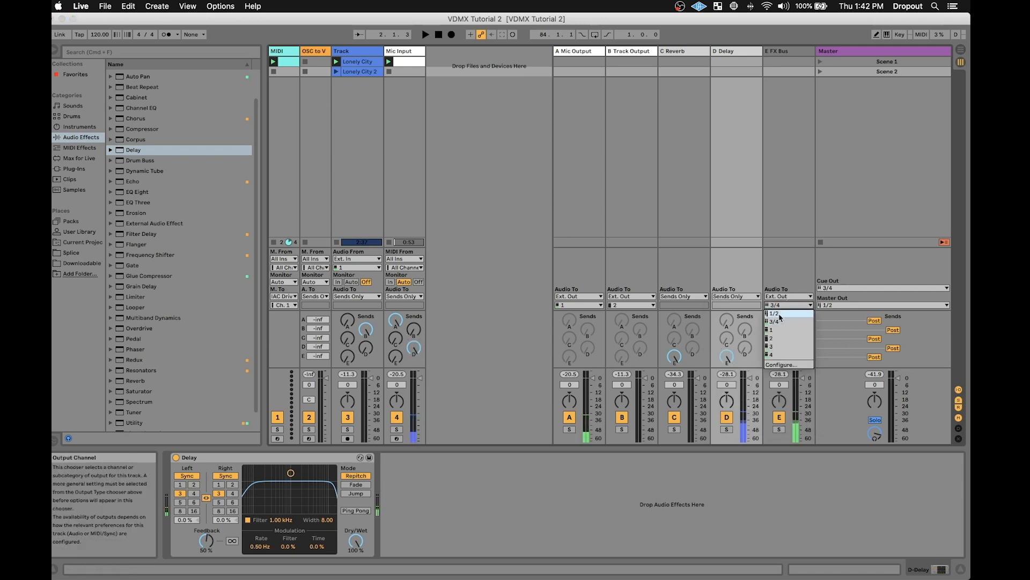
left_click(780, 318)
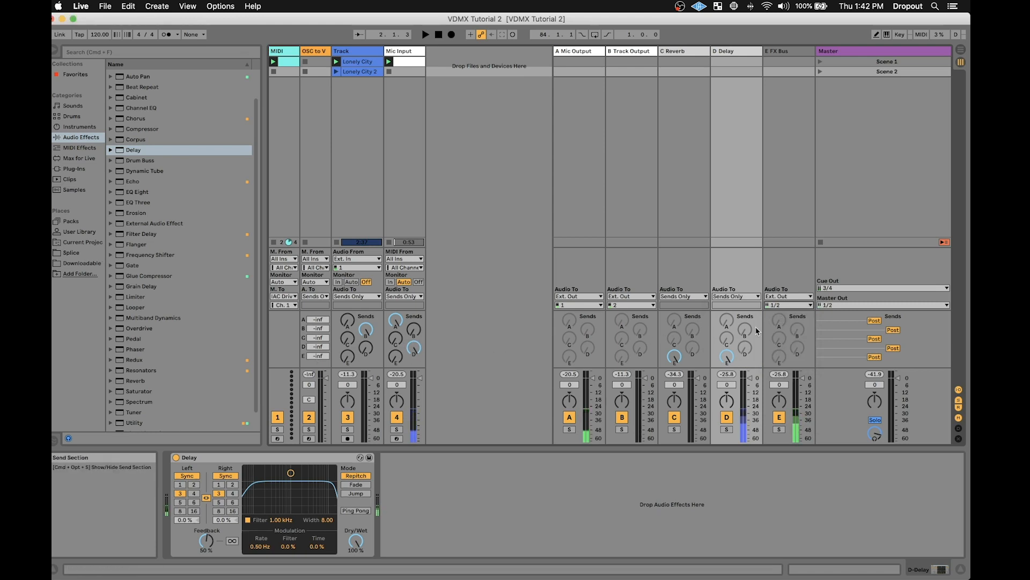
Set the FX Bus output to 3/4 and load EQ Eight onto the FX Bus return
left_click(789, 304)
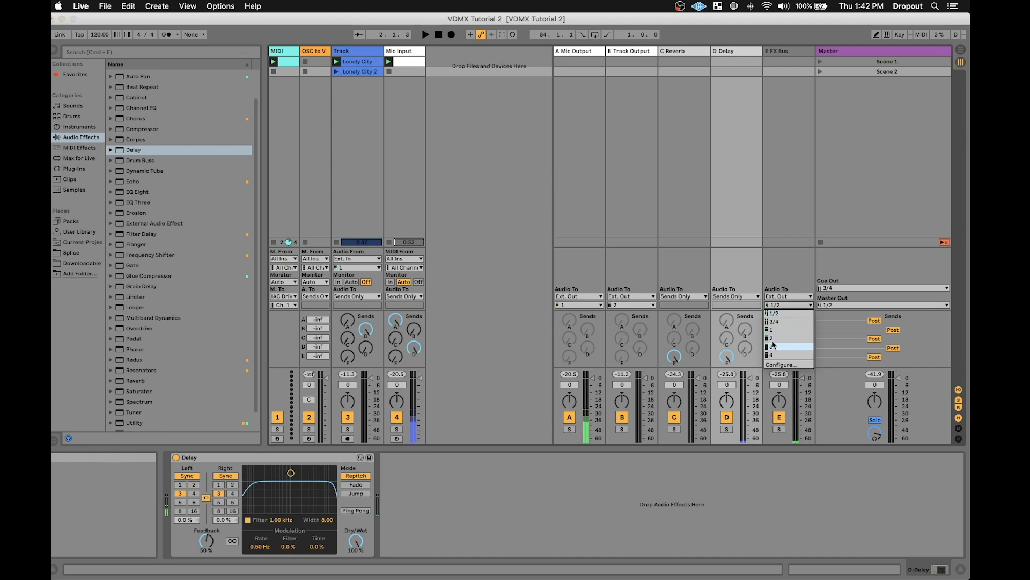
left_click(781, 322)
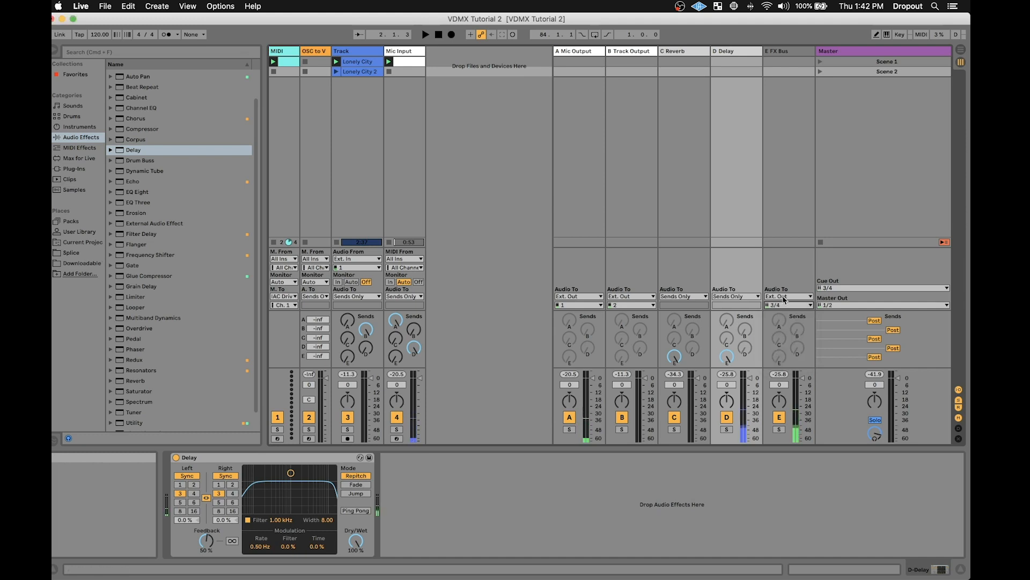
left_click(776, 53)
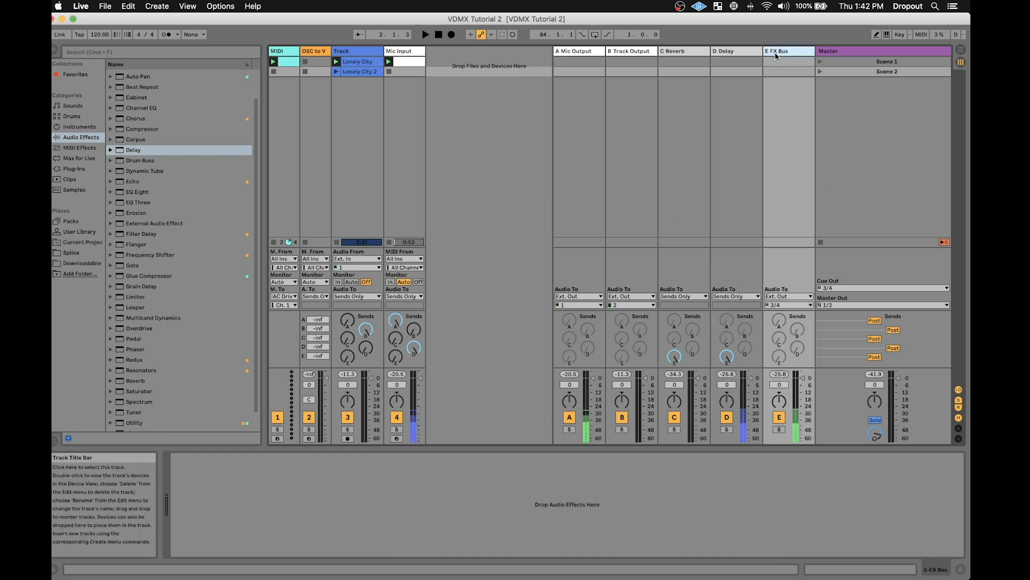
double_click(144, 192)
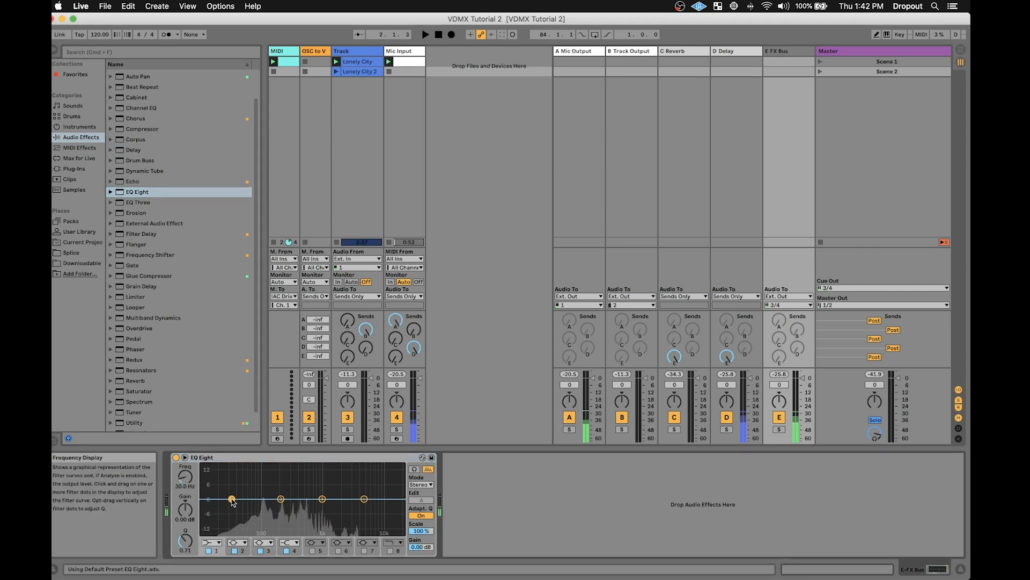
Change EQ Eight's band 1 to a low-cut filter and raise its frequency to about 114 Hz
left_click(212, 542)
left_click(219, 479)
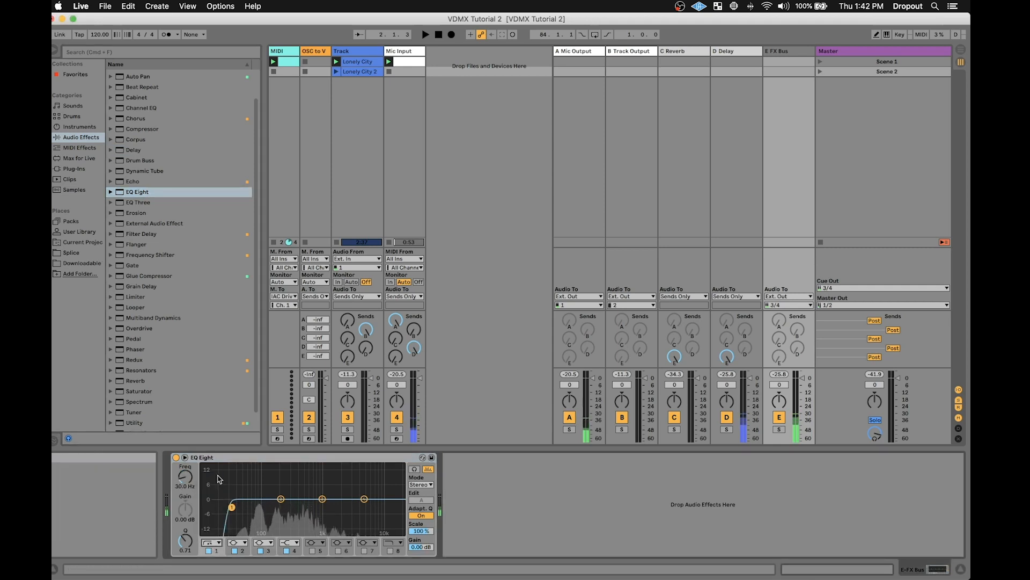
left_click_drag(232, 506, 265, 507)
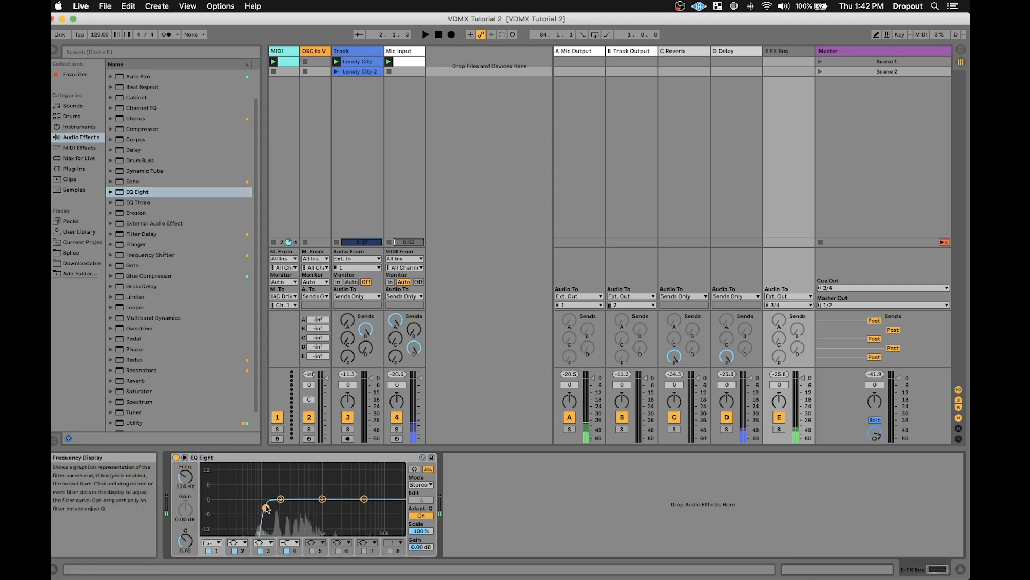
Try a Glue Compressor after EQ Eight on the FX Bus, sidechained from A-Mic Output, and delete it
double_click(148, 276)
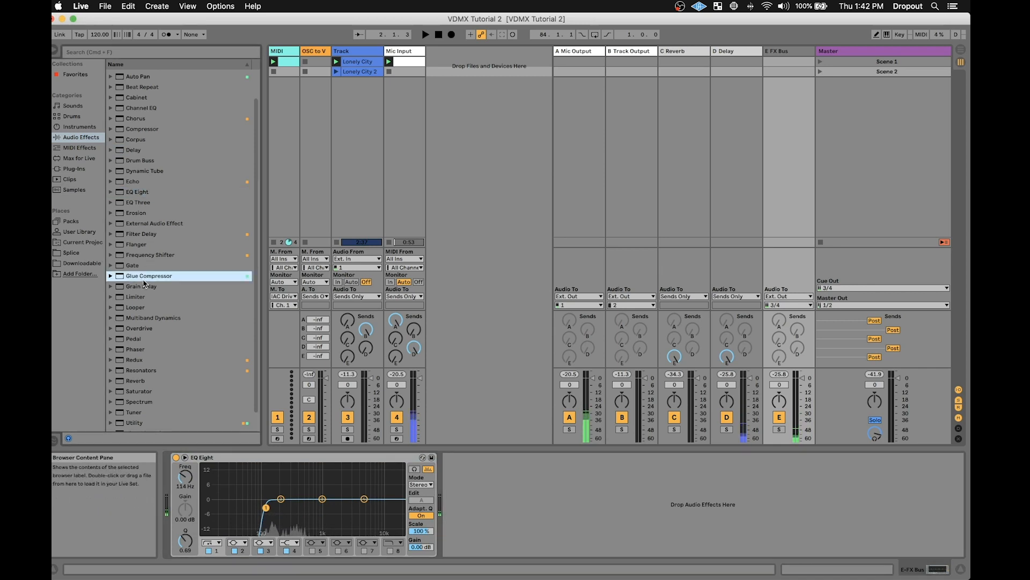
left_click(457, 459)
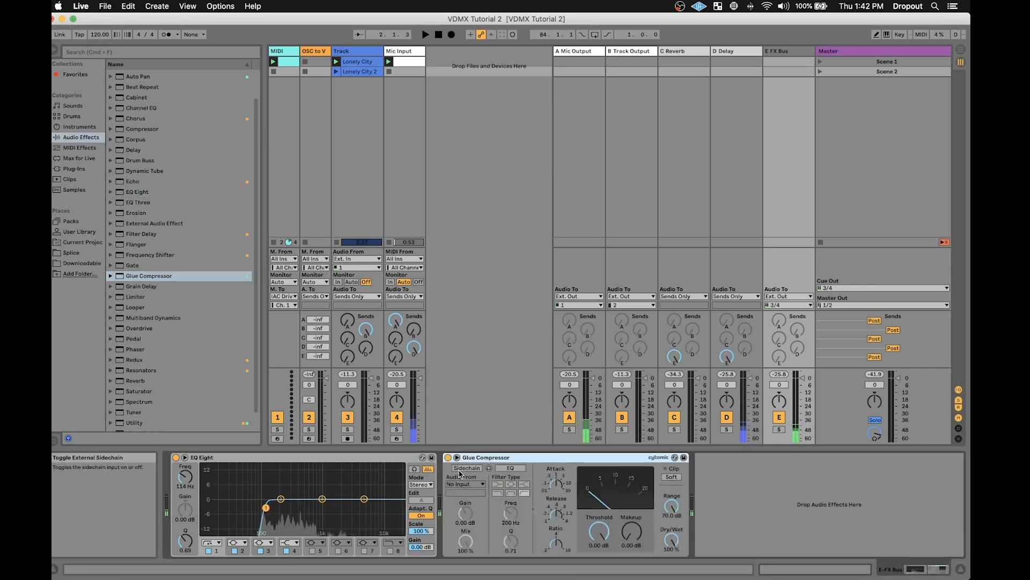
left_click(467, 468)
left_click(465, 484)
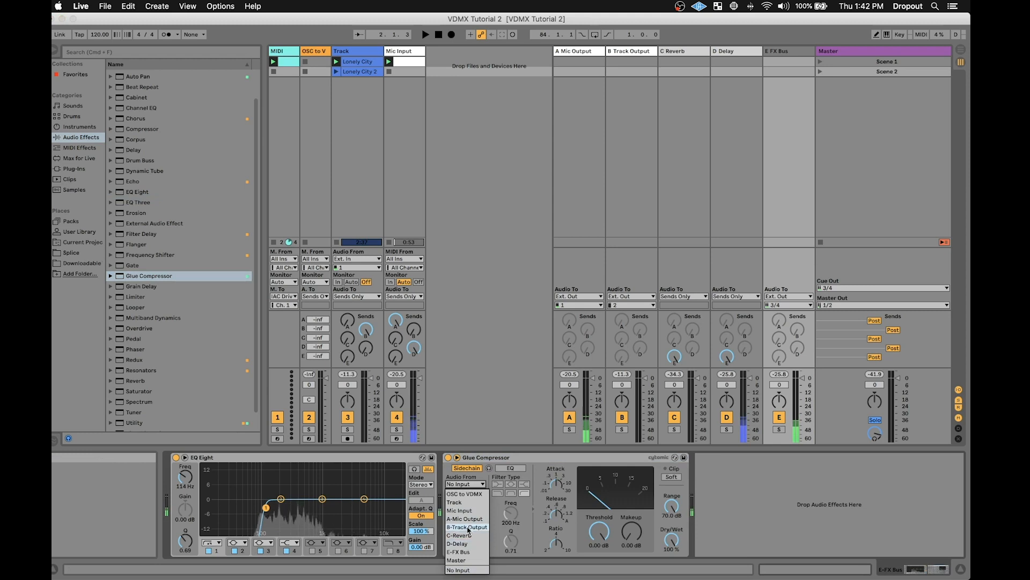
left_click(468, 519)
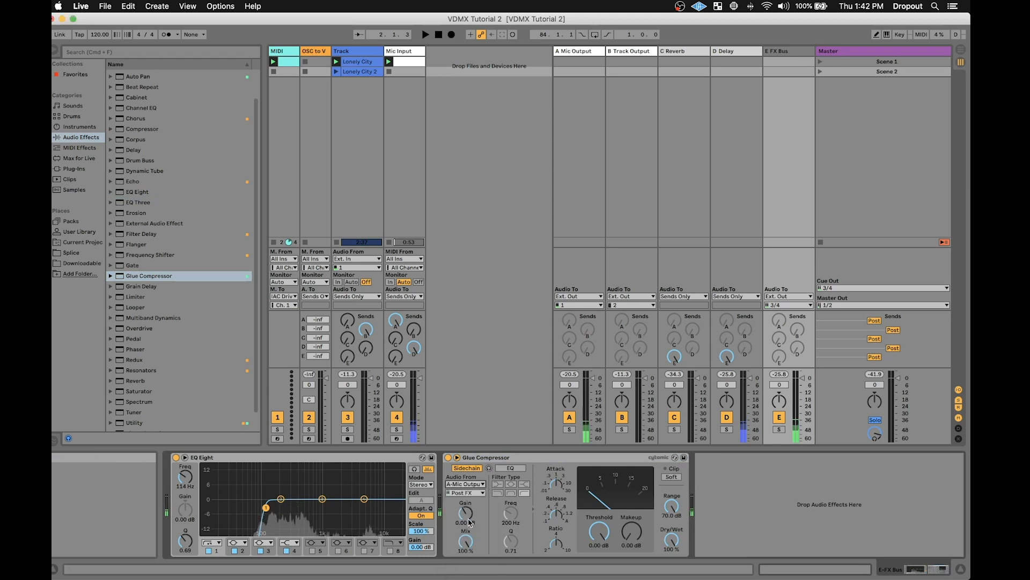
left_click(466, 457)
key("Delete")
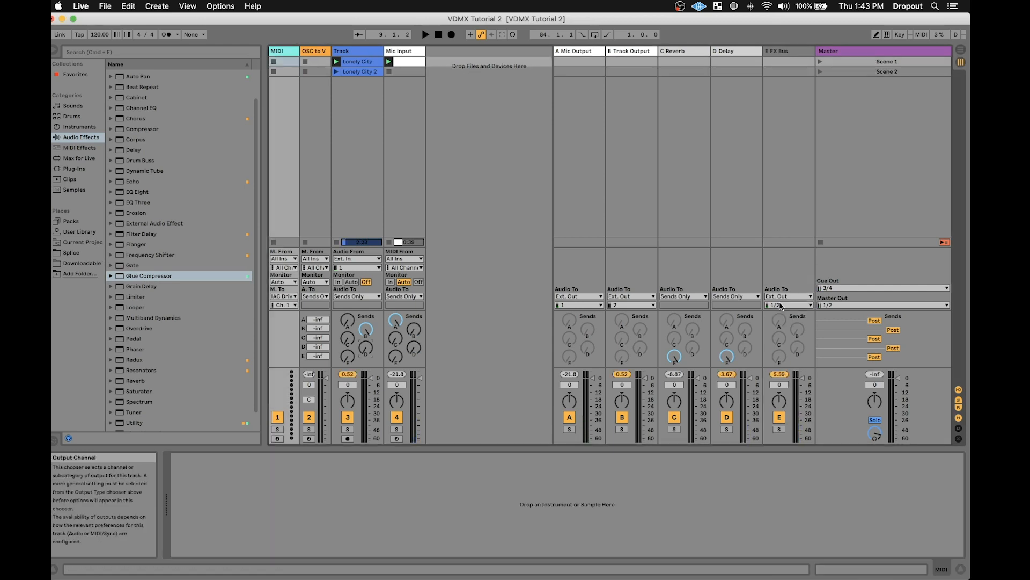
Try inserting a new MIDI track after Mic Input and delete it
left_click(496, 71)
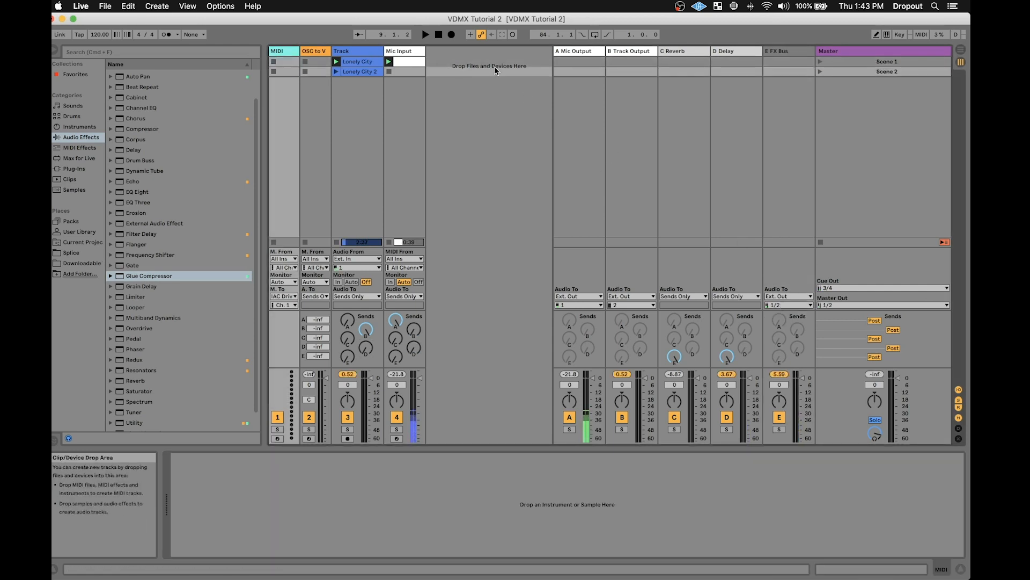
left_click(357, 51)
right_click(446, 56)
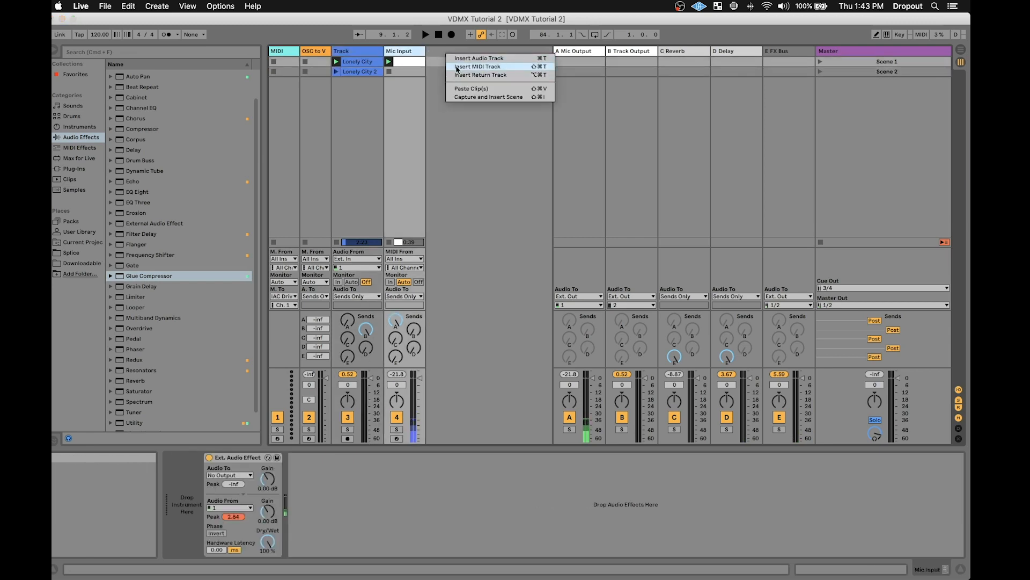
left_click(456, 67)
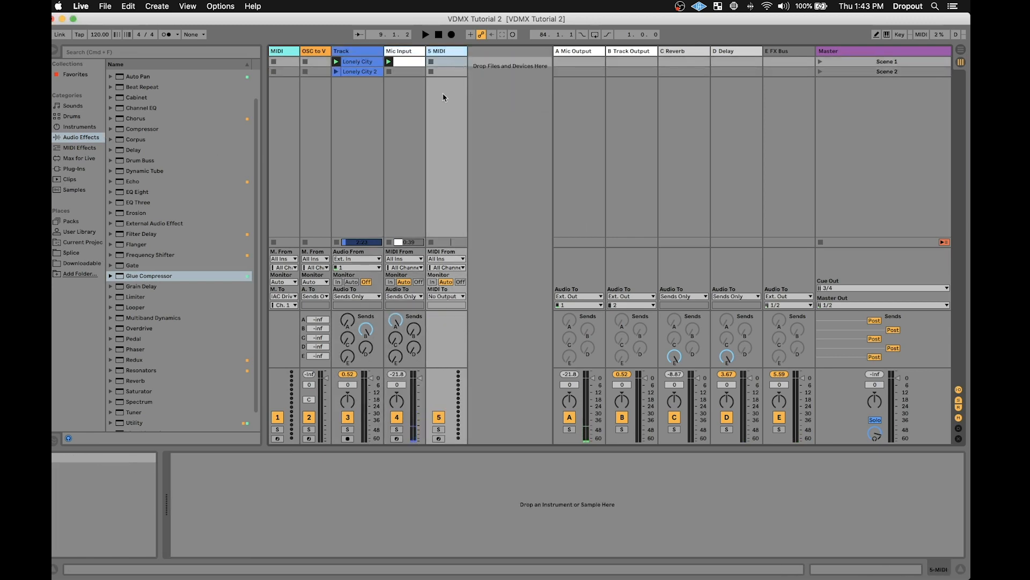
key("Delete")
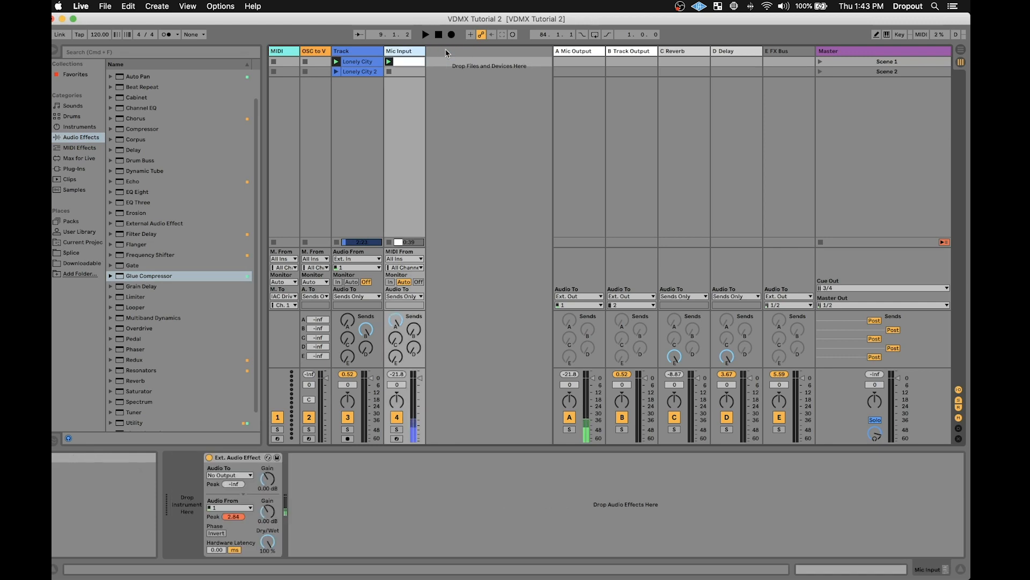
Review the devices on the Reverb and FX Bus returns and reset the peak levels of Delay and FX Bus
left_click(739, 57)
left_click(690, 58)
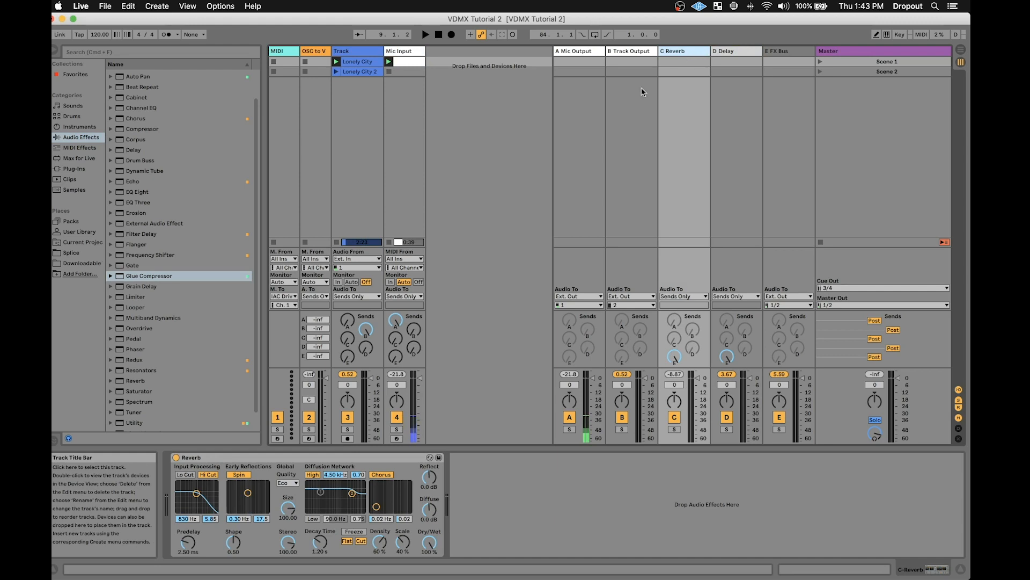
left_click(783, 52)
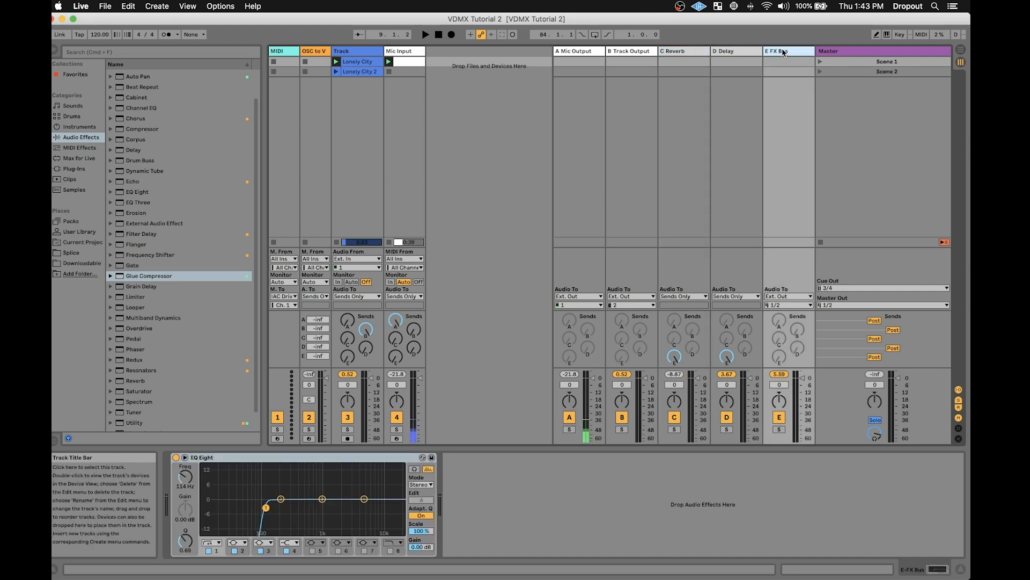
left_click(726, 374)
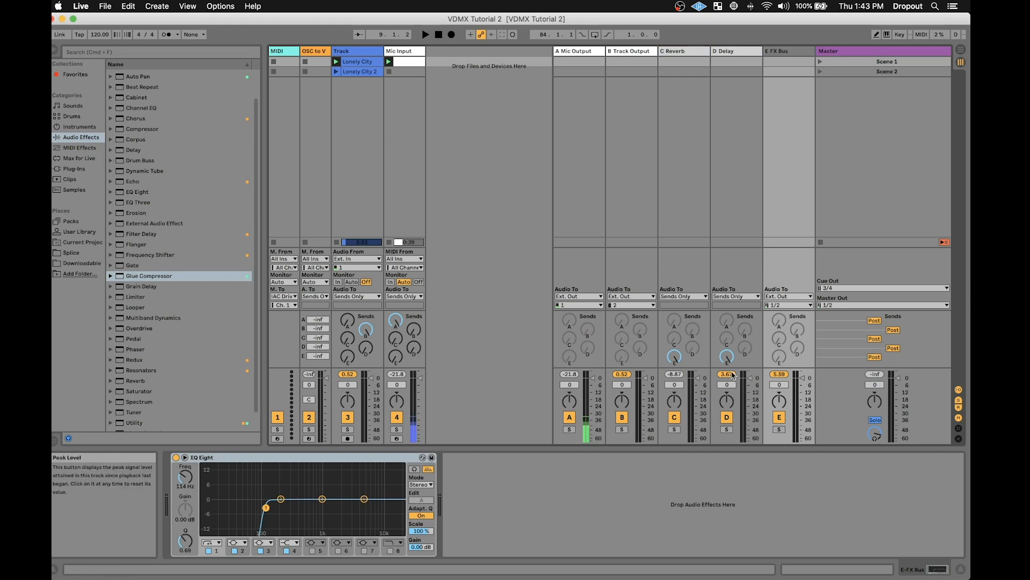
left_click(781, 375)
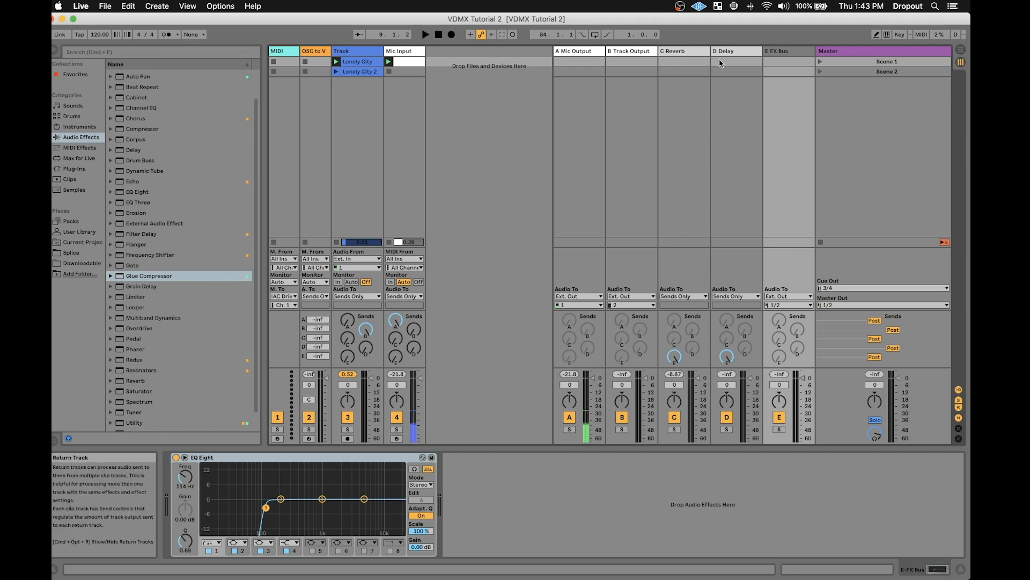
Narrow the Mic Output, Track Output, Reverb and Delay return track columns
left_click(660, 51)
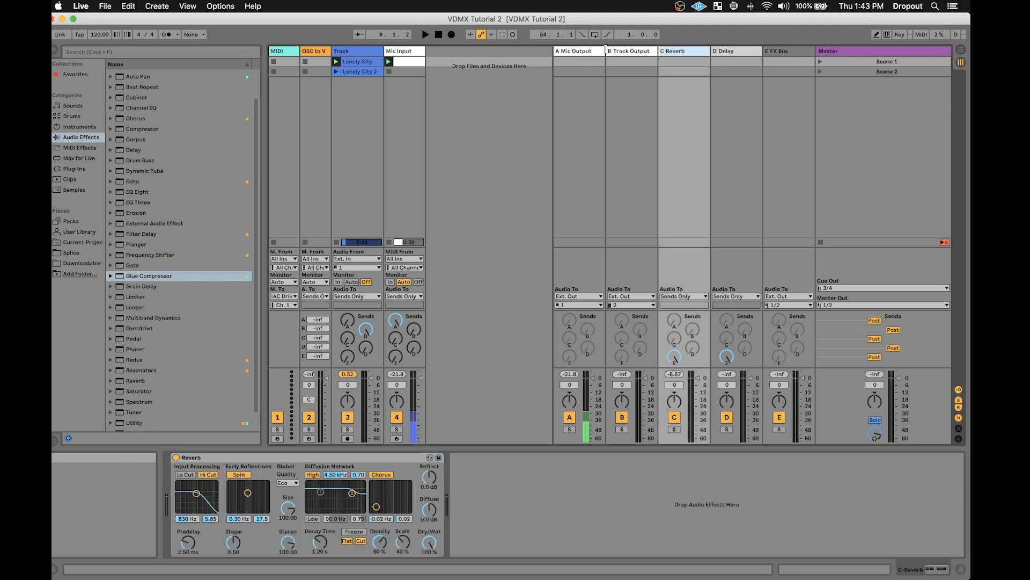
left_click_drag(606, 51, 674, 51)
left_click_drag(596, 52, 604, 51)
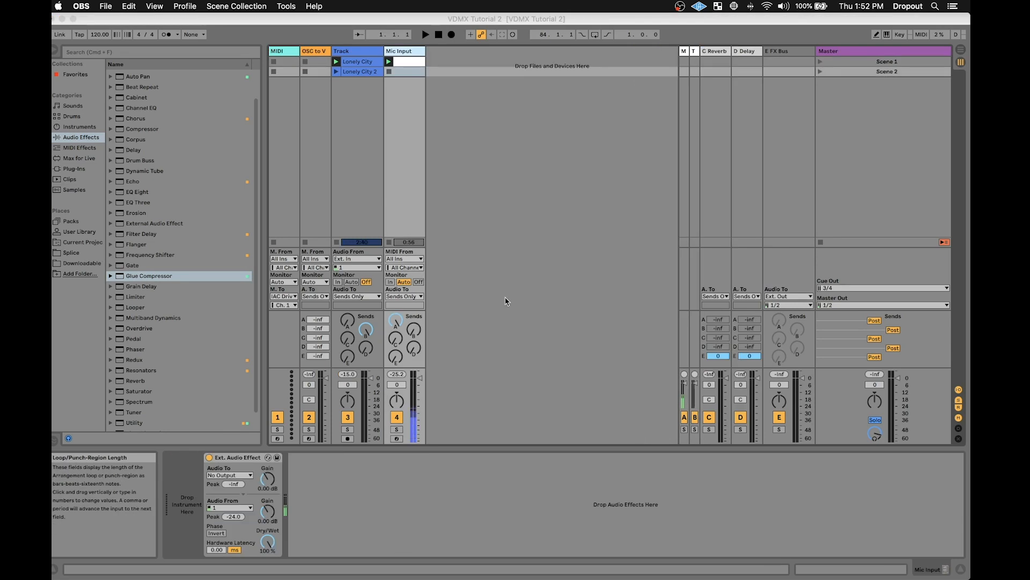
Open the Mic Input clip in Scene 1 and show its Mixer envelope for the B-Track Output send
left_click(468, 138)
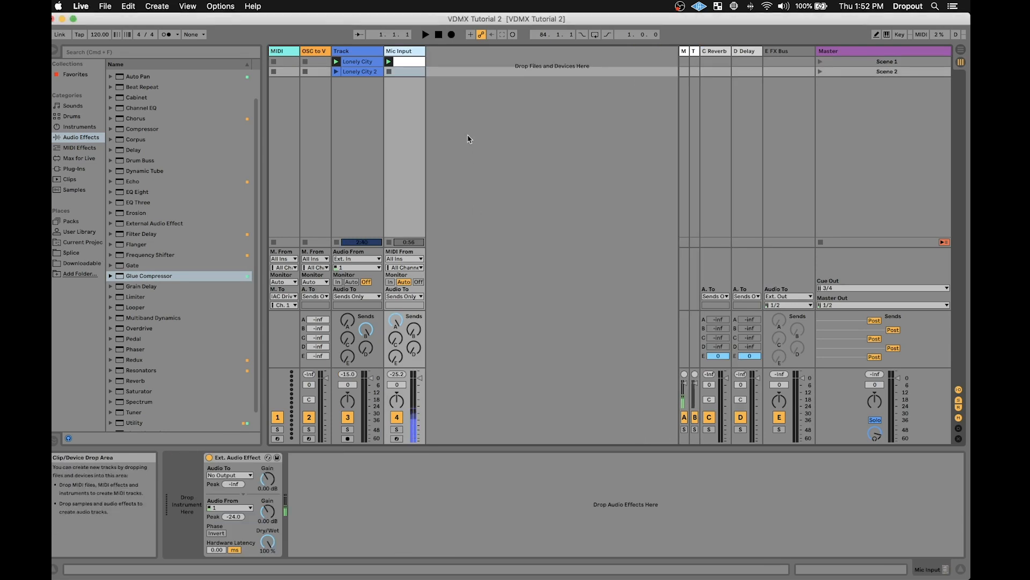
left_click(413, 61)
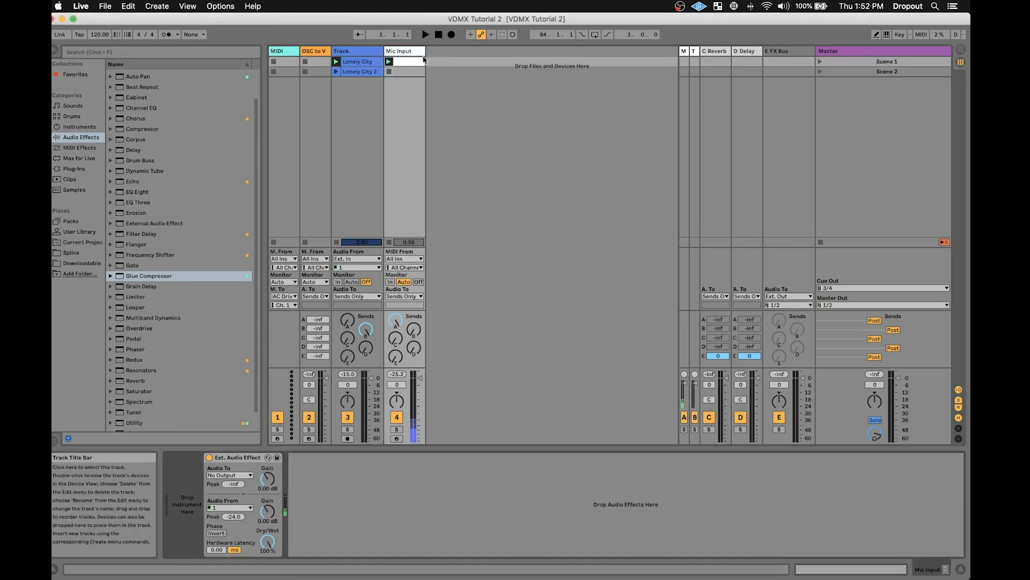
double_click(410, 62)
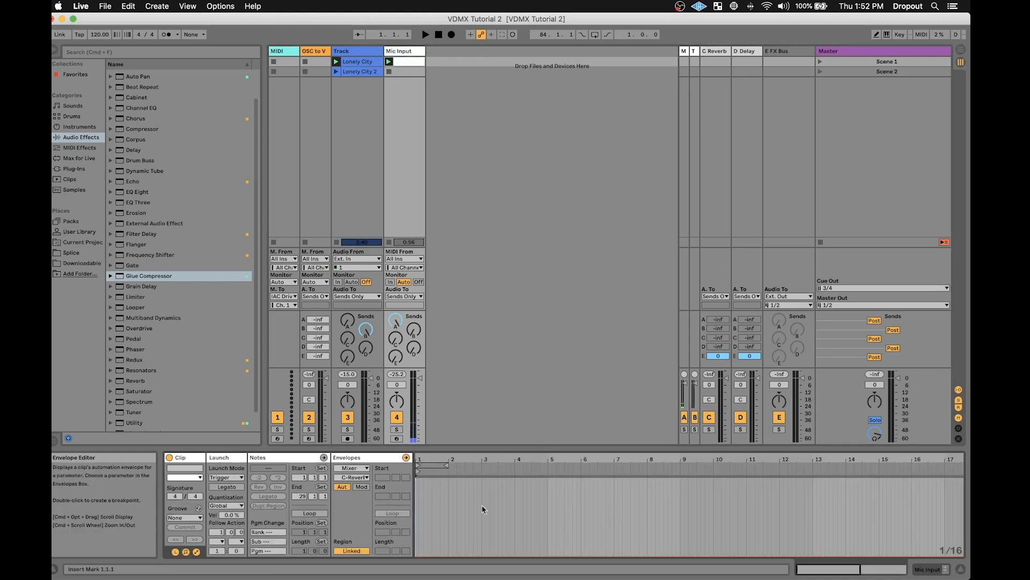
left_click(361, 477)
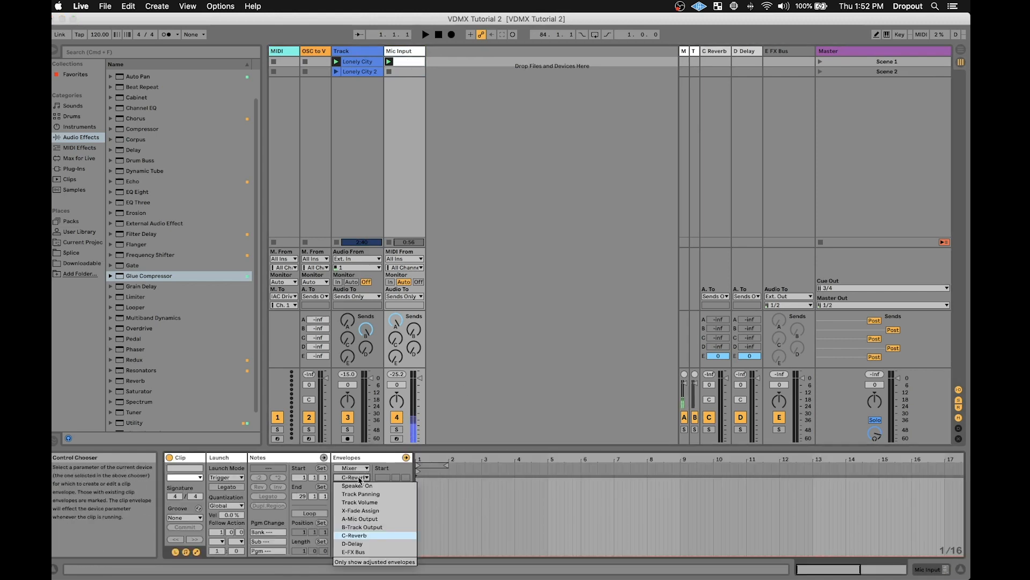
left_click(362, 526)
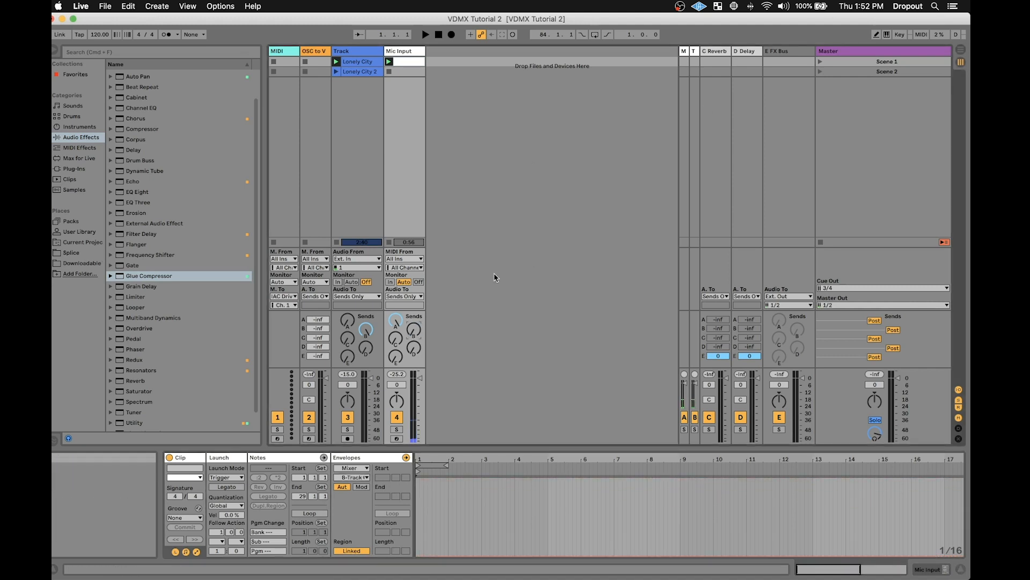
Ramp the Mic Input clip's C-Reverb send envelope from -inf up to 0.0 dB at bar 4 and play Scene 1
mouse_move(395, 338)
left_mouse_down()
mouse_move(396, 324)
mouse_move(391, 360)
mouse_move(391, 345)
left_mouse_up()
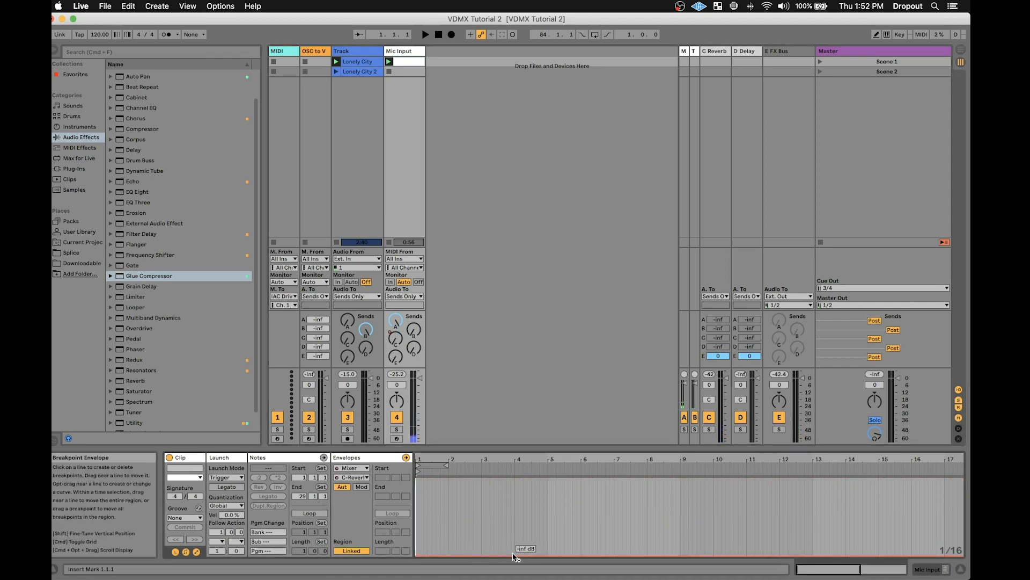
left_click_drag(515, 556, 515, 478)
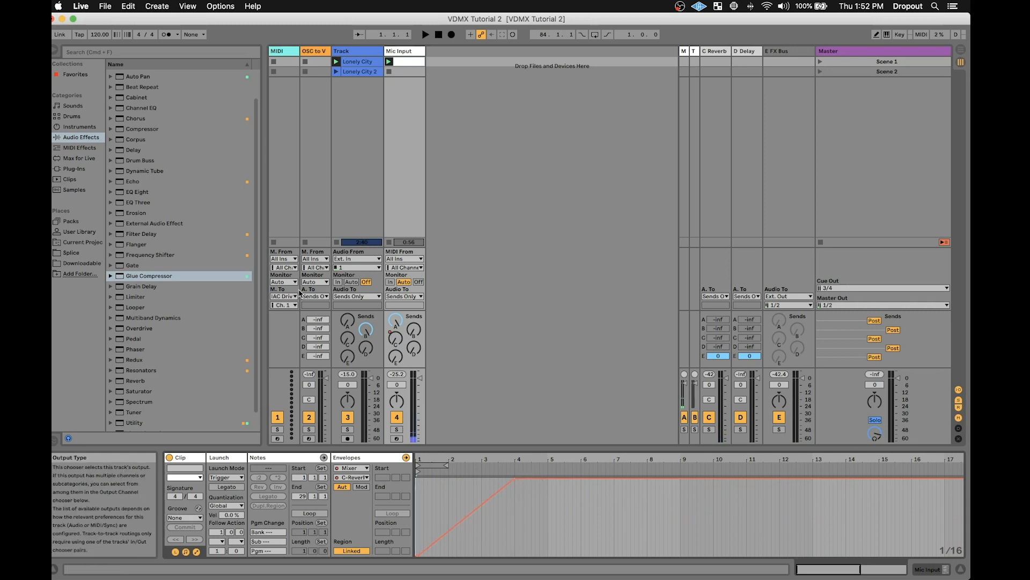
key("space")
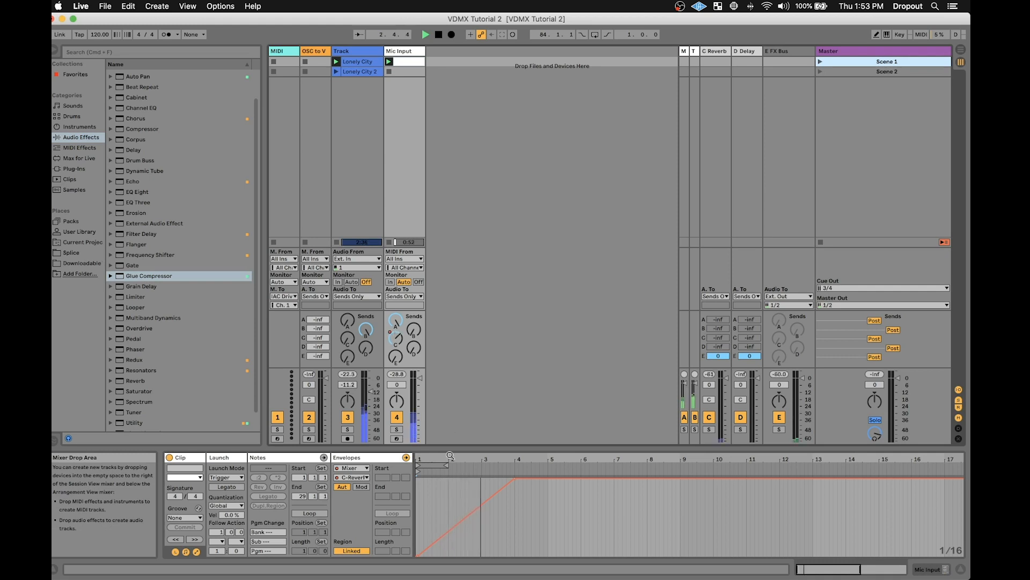
Drop the C-Reverb send envelope to -inf at bar 4, raise it abruptly to 0.0 dB at bar 9, and stop playback
left_click_drag(552, 478, 515, 555)
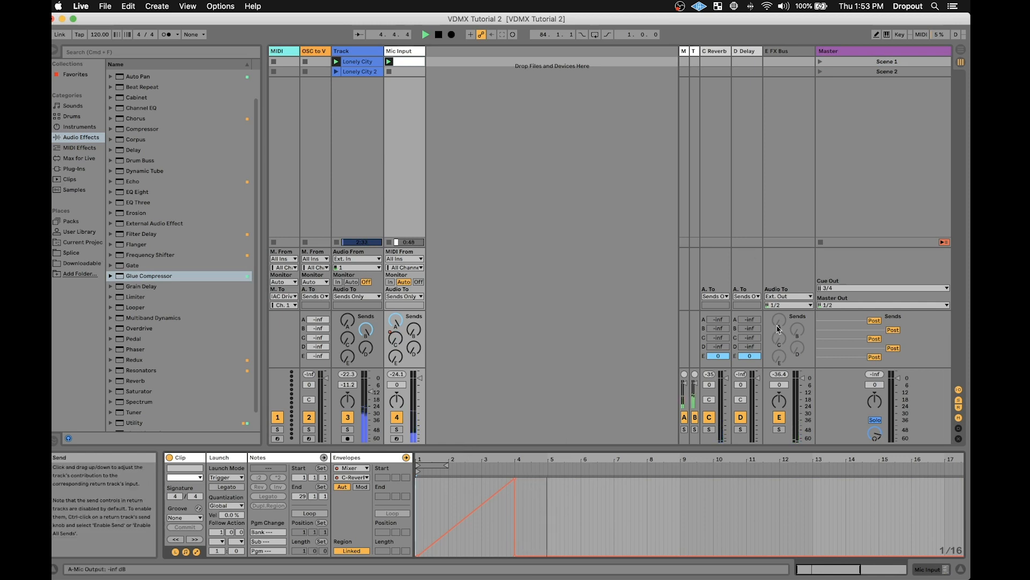
left_click(681, 555)
left_click_drag(684, 552, 681, 481)
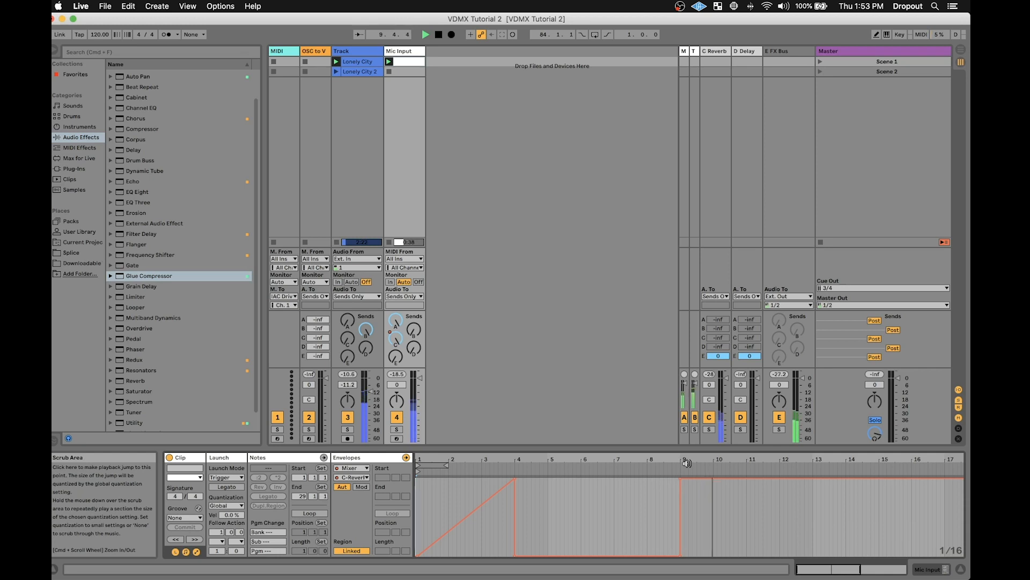
key("space")
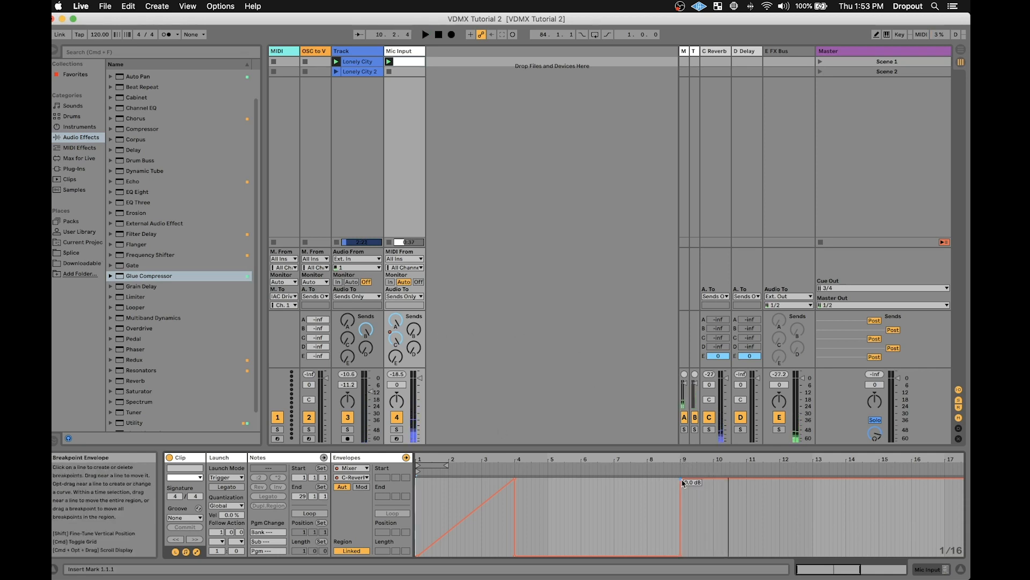
Delete the breakpoints at bars 4 and 9 from the Mic Input clip's C-Reverb send envelope, leaving it flat at -inf
left_click(348, 478)
left_click(618, 497)
left_click(516, 478)
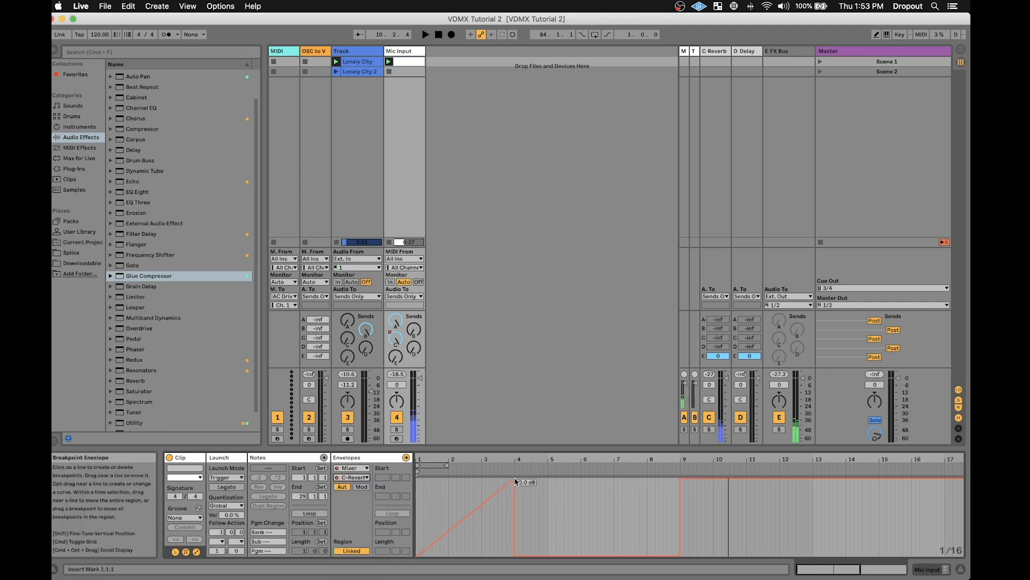
left_click(681, 478)
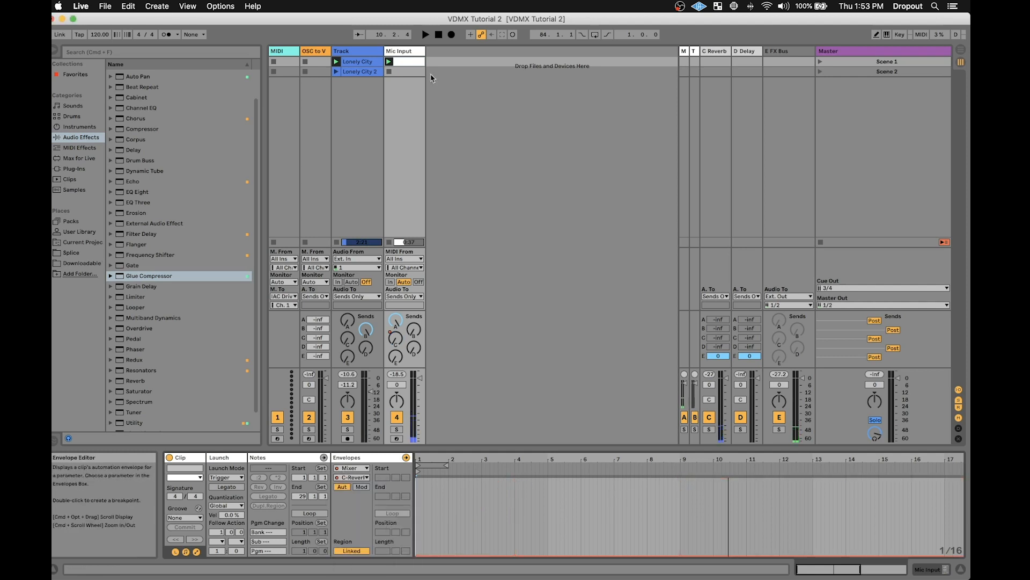
left_click(407, 63)
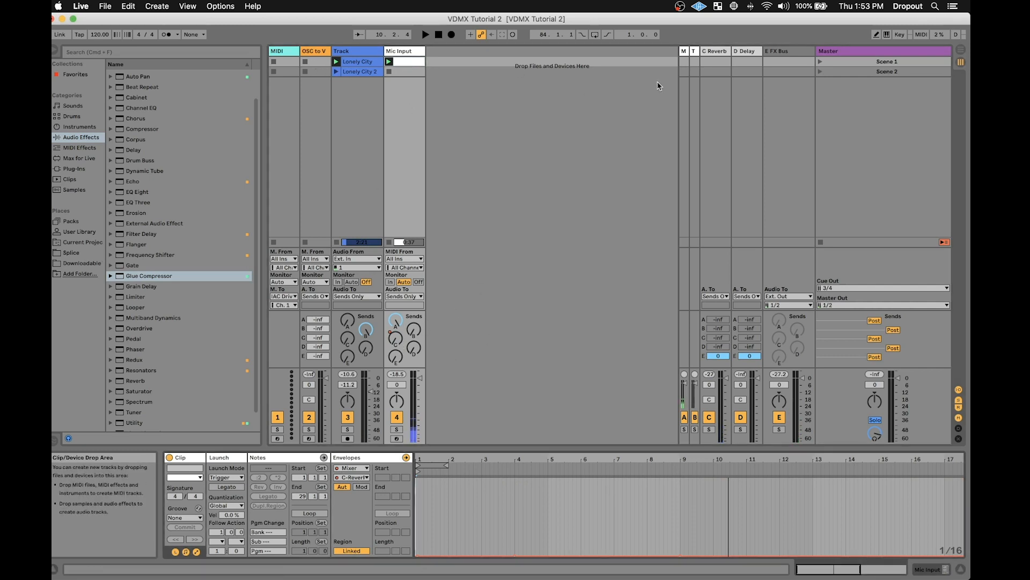
Play Scene 1 briefly and create an empty MIDI clip in the OSC to VDMX track's Scene 1 slot
left_click(820, 63)
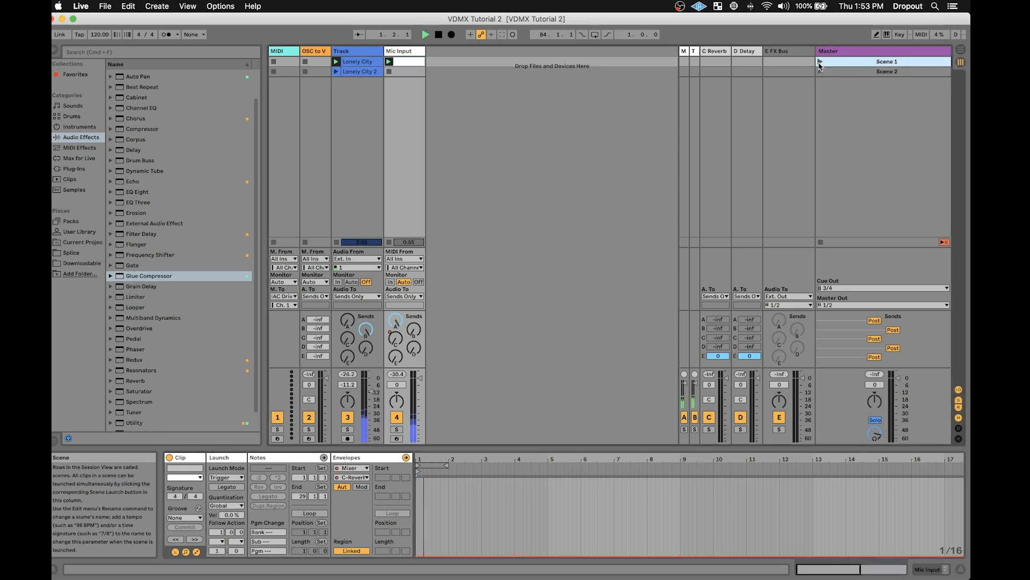
left_click(316, 52)
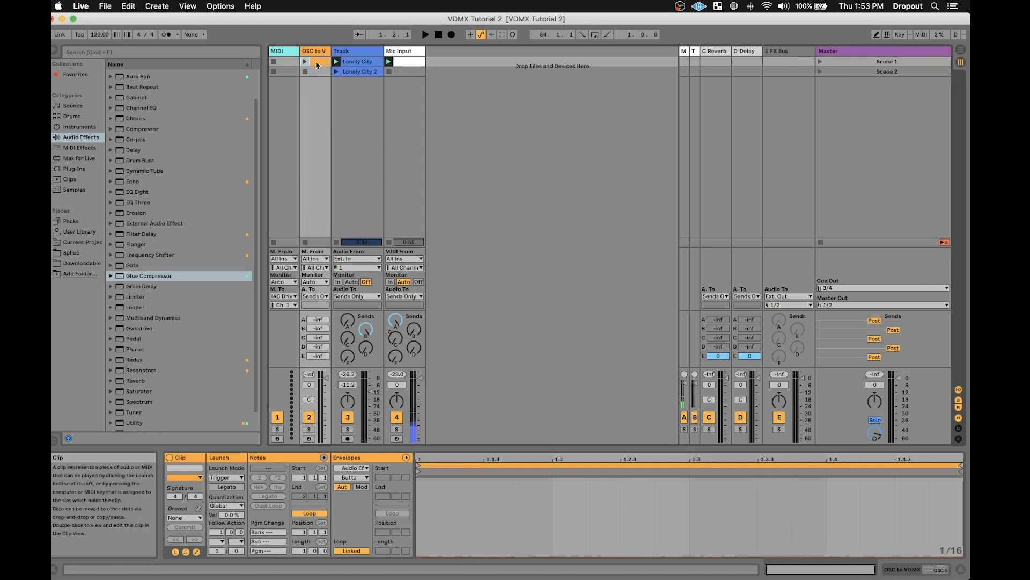
left_click(316, 63)
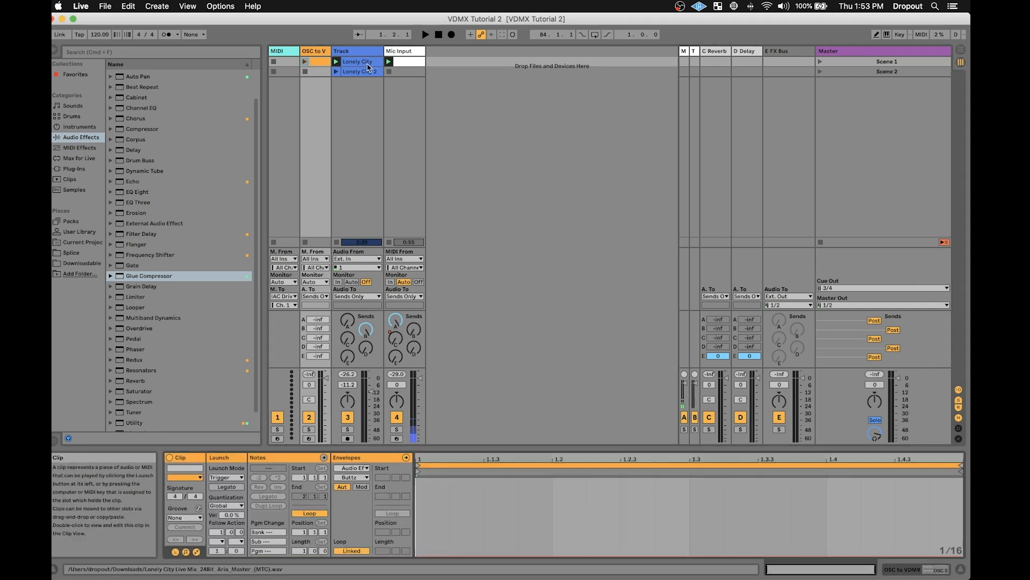
Inspect the Lonely City clip and the Mic Input clip's B-Track Output and D-Delay send envelopes
left_click(369, 63)
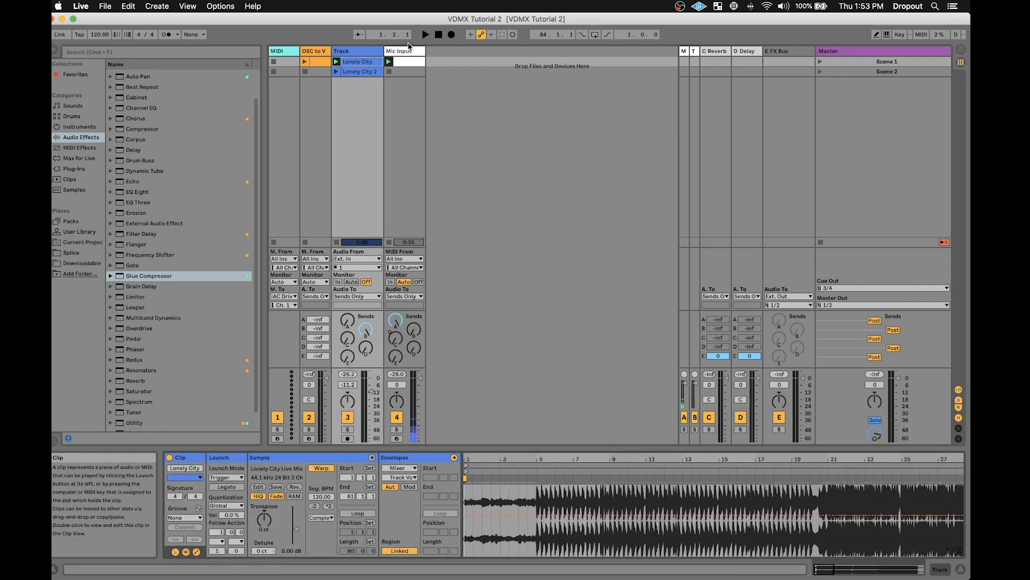
left_click(407, 63)
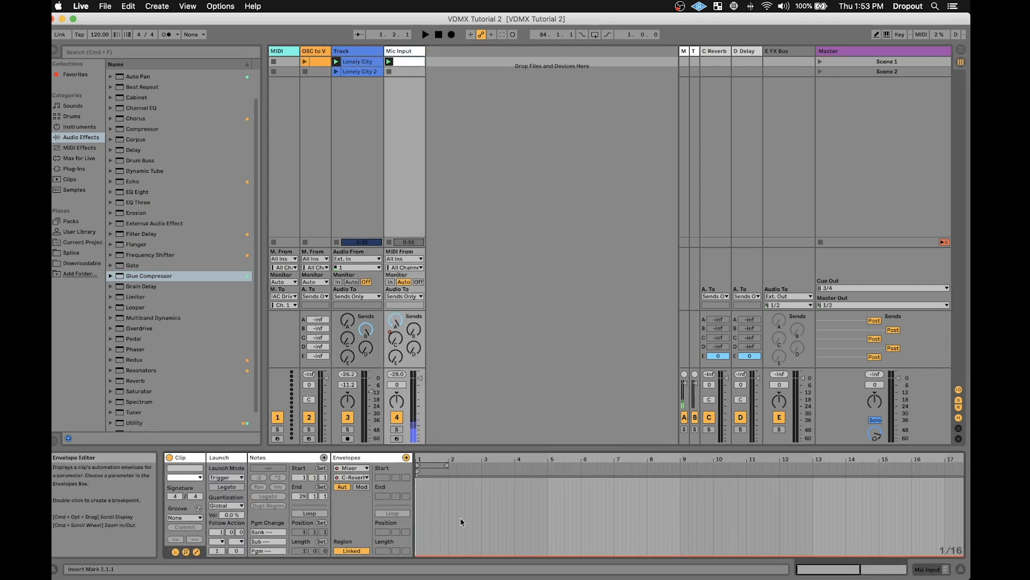
left_click(414, 329)
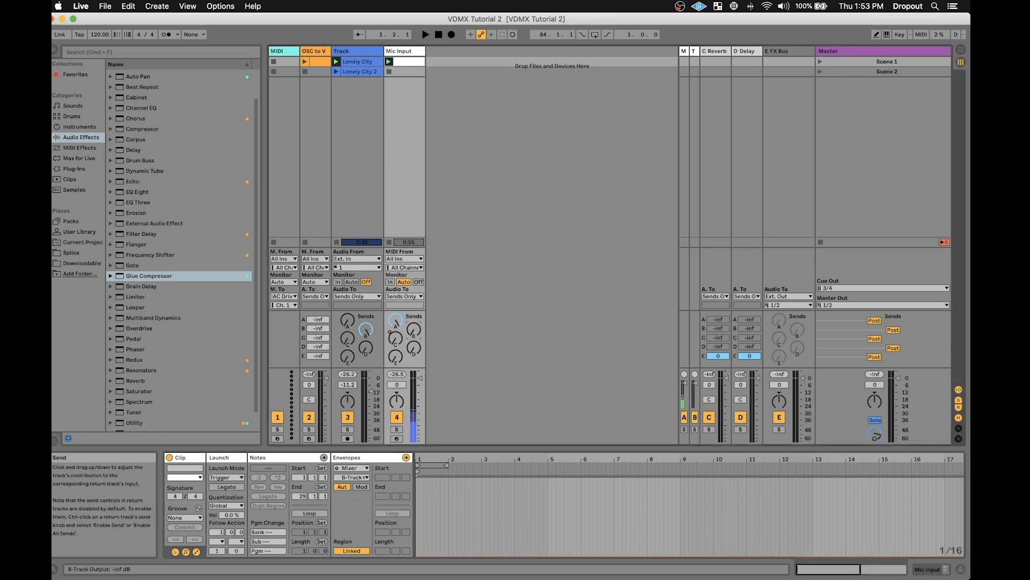
left_click(408, 348)
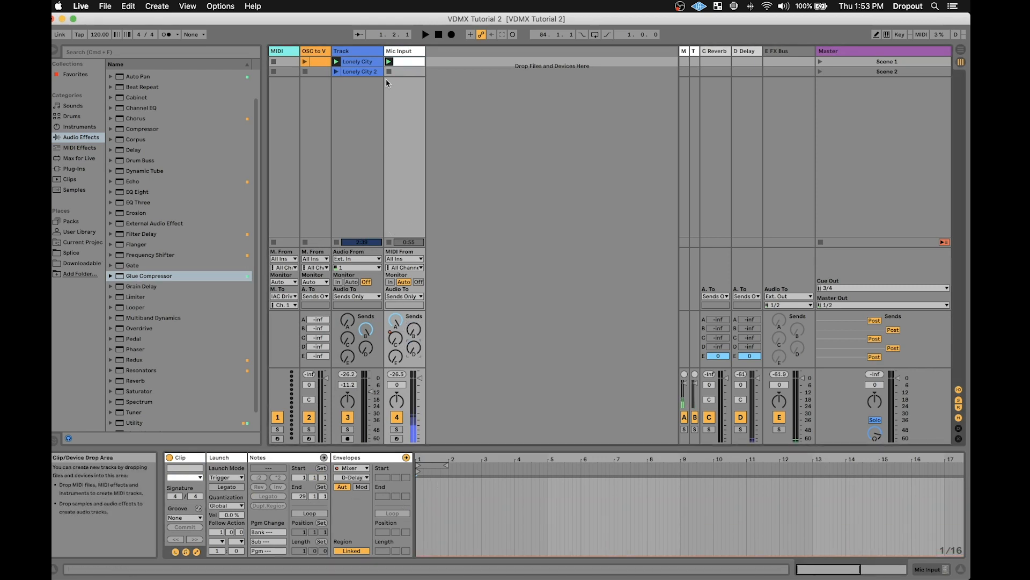
left_click(373, 63)
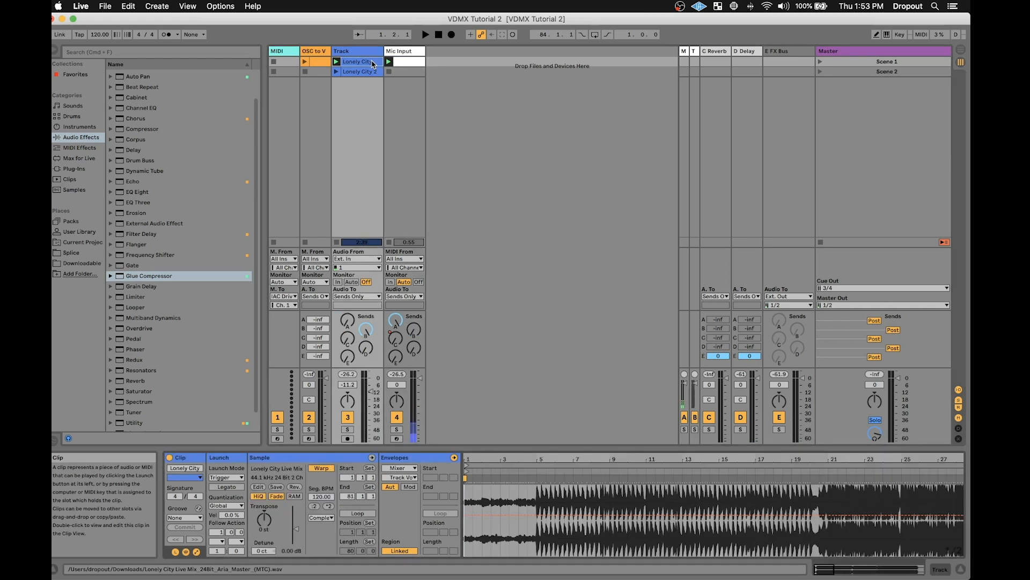
left_click(400, 61)
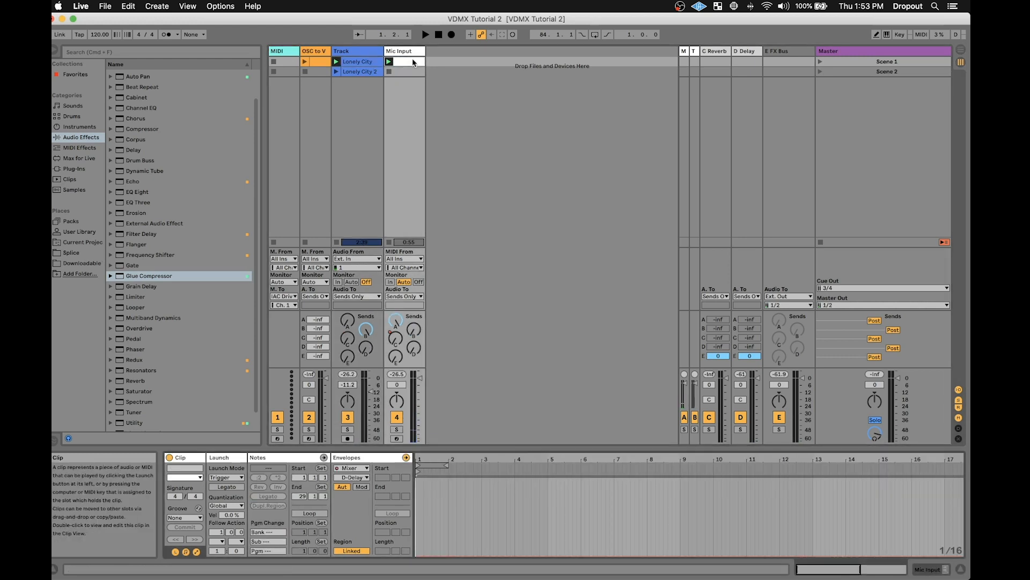
Draw C-Reverb send peaks of 0.0 dB at bars 4 and 8 in the Mic Input clip, with a dip to -inf just before bar 6
left_click(352, 477)
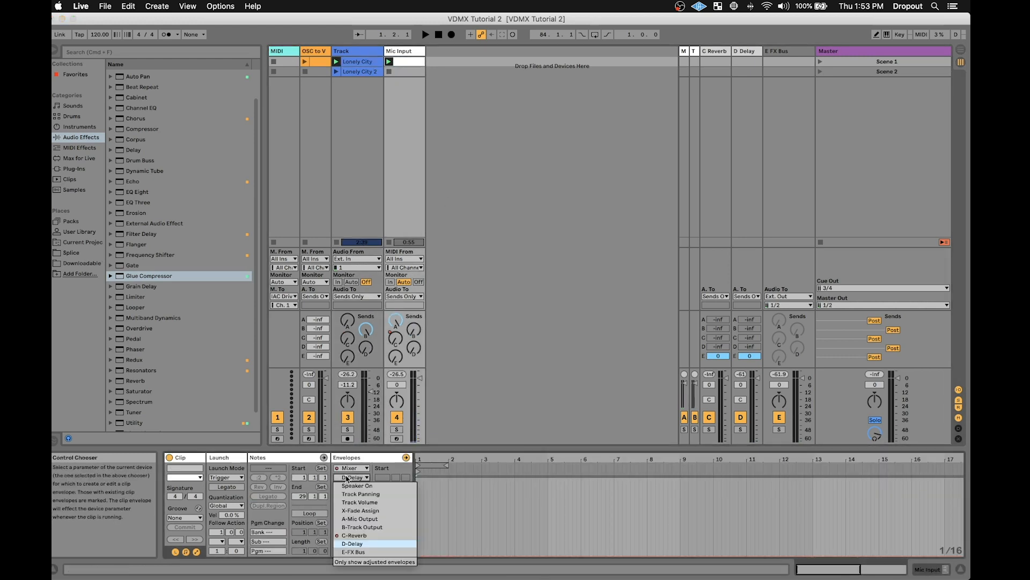
left_click(354, 537)
left_click_drag(515, 554, 515, 478)
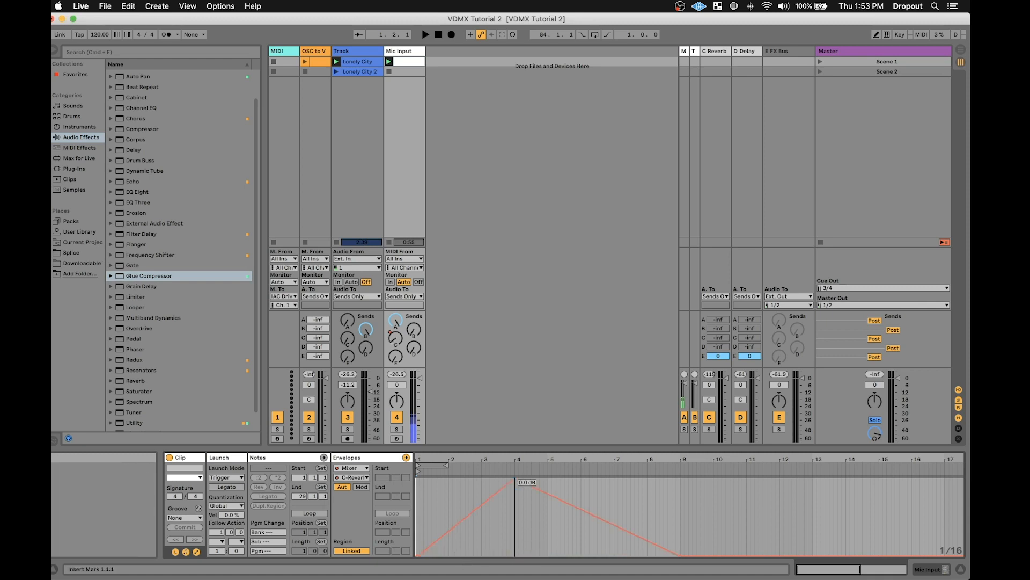
left_click_drag(584, 510, 577, 555)
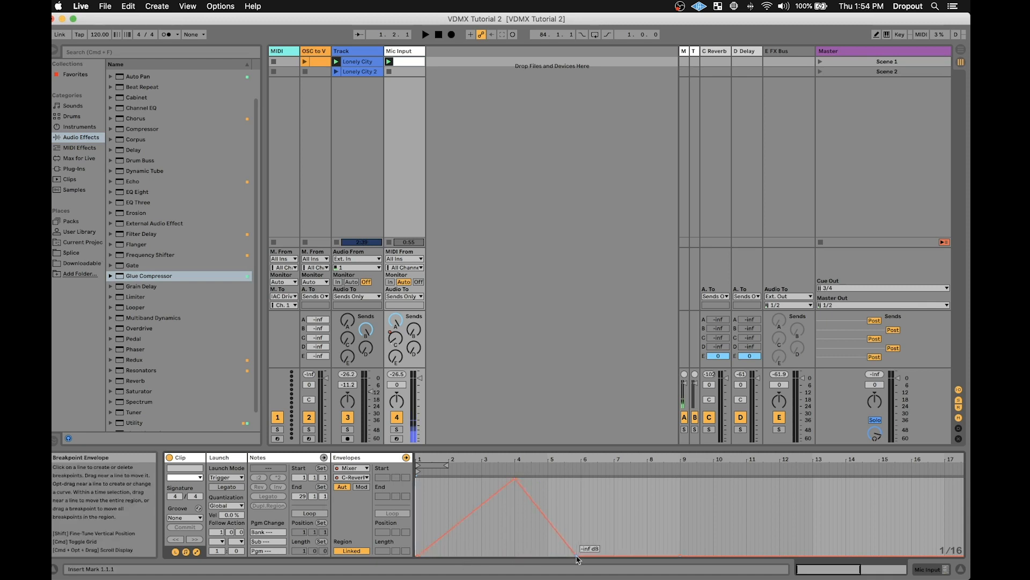
left_click_drag(647, 554, 647, 478)
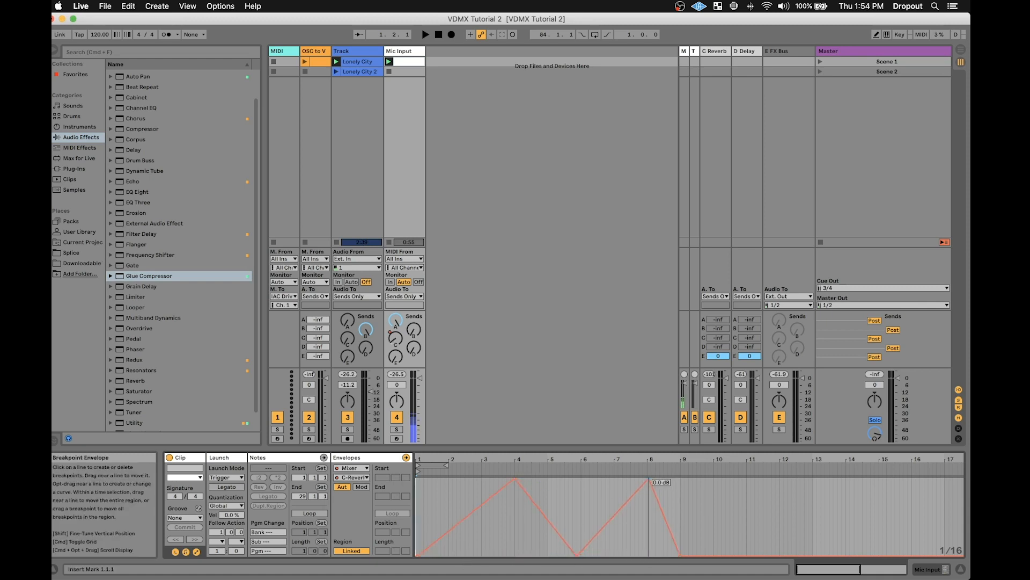
Check the Lonely City waveform and reshape the Mic Input clip's C-Reverb envelope to jump to 0.0 dB at bar 5 and stay there
left_click(360, 62)
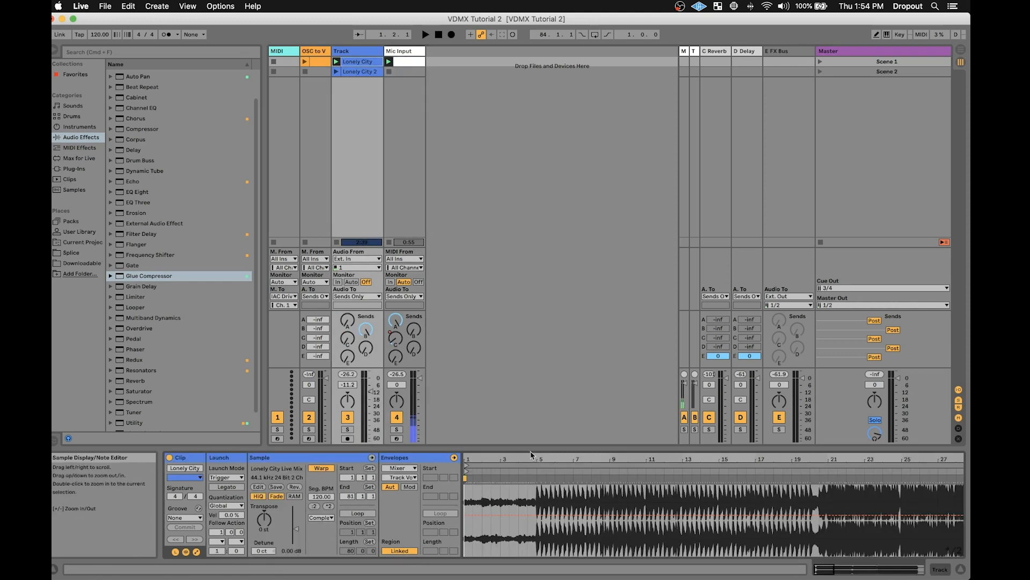
scroll(798, 544, "right", 1)
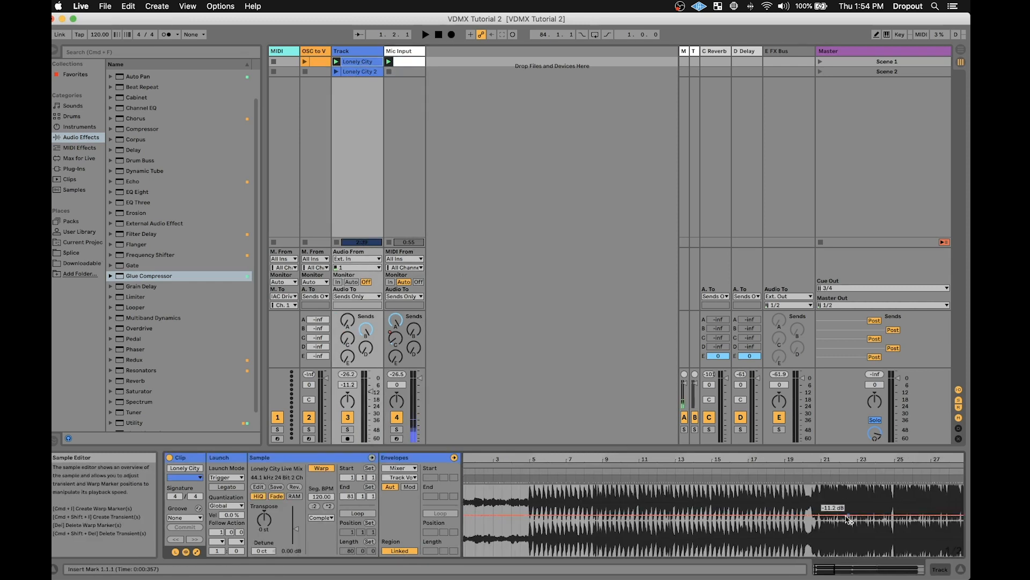
scroll(825, 509, "right", 3)
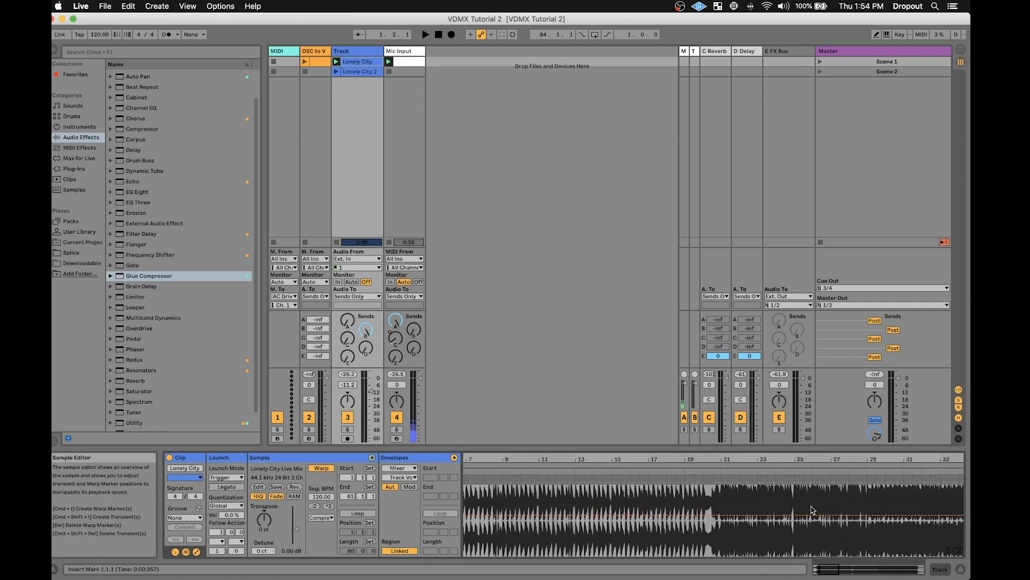
left_click(402, 64)
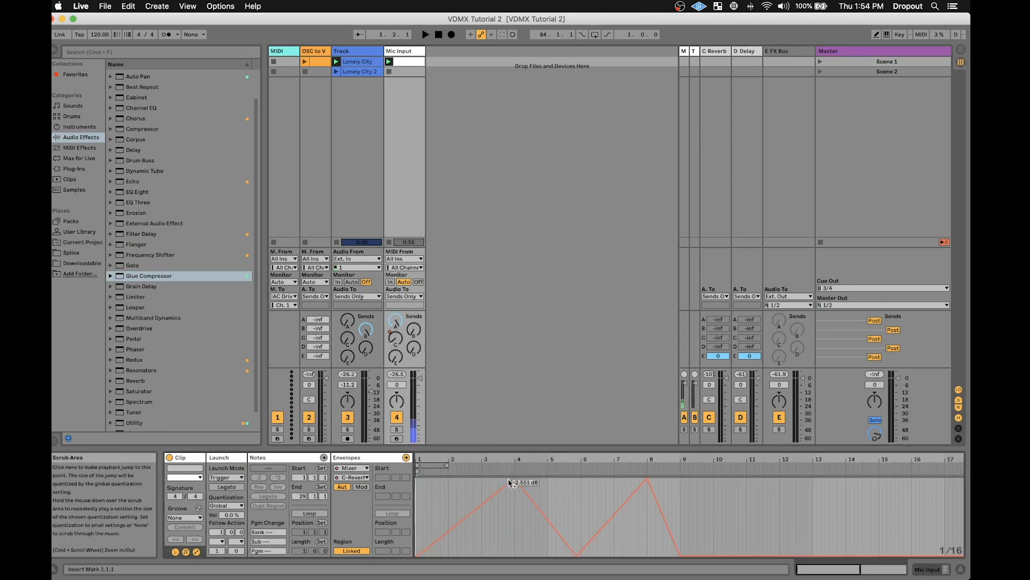
left_click_drag(515, 481, 550, 548)
left_click(576, 555)
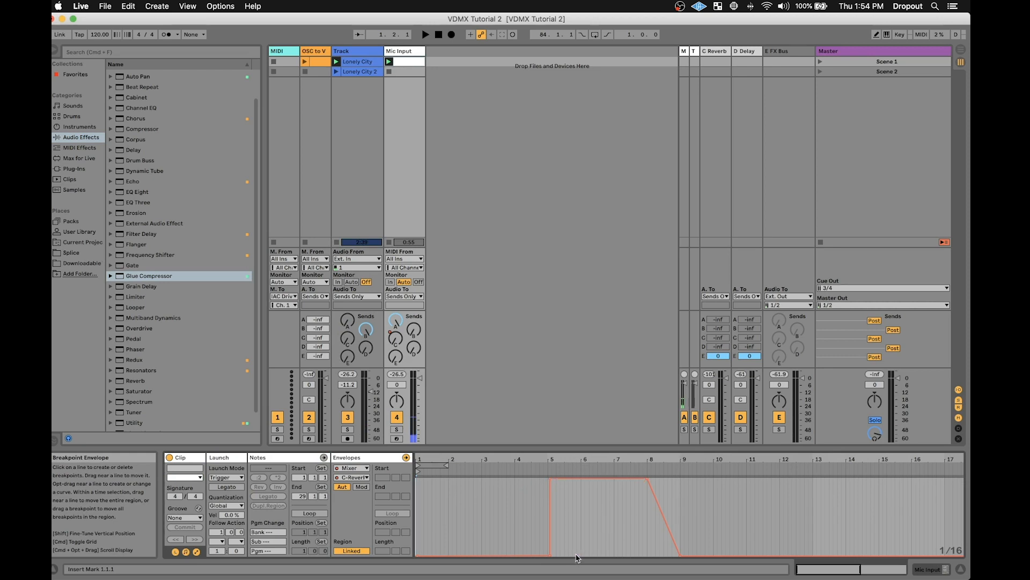
left_click(679, 555)
Turn the C-Reverb jump into a ramp from bar 5 to 0.0 dB at bar 8, and remove it to leave the envelope flat at -inf
scroll(722, 485, "right", 5)
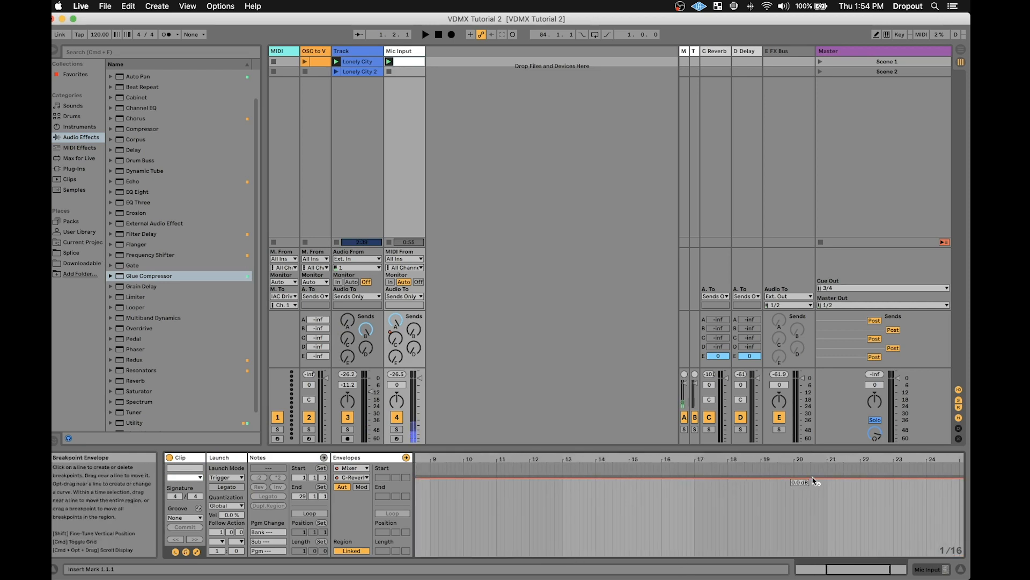
left_click_drag(798, 482, 801, 499)
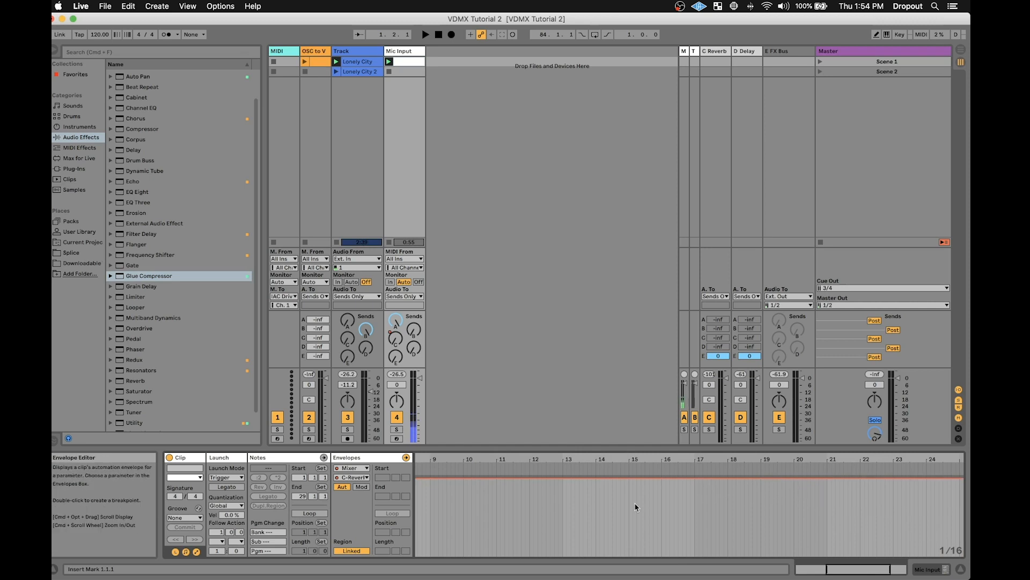
scroll(635, 503, "left", 5)
left_click_drag(550, 477, 646, 479)
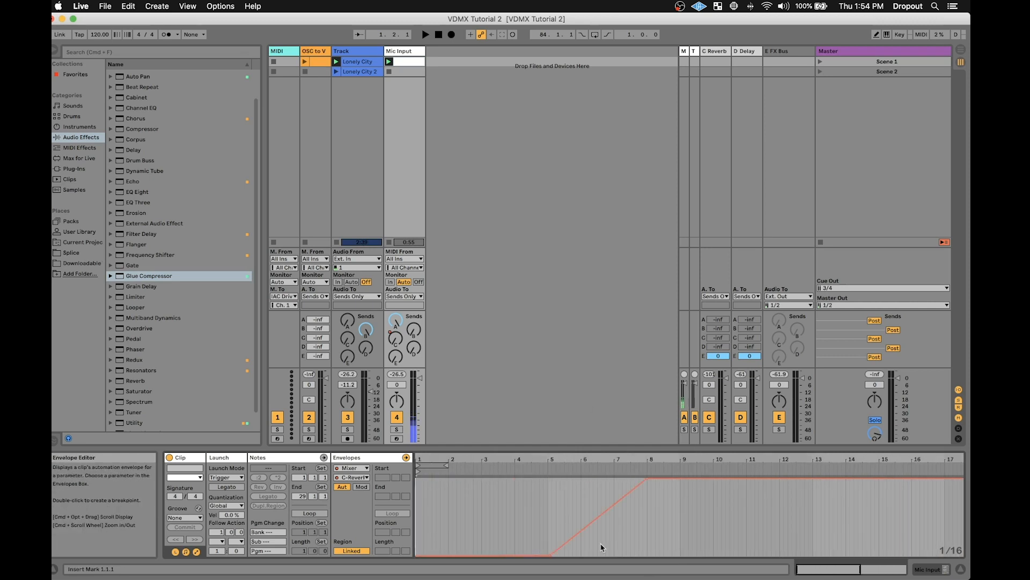
left_click(647, 479)
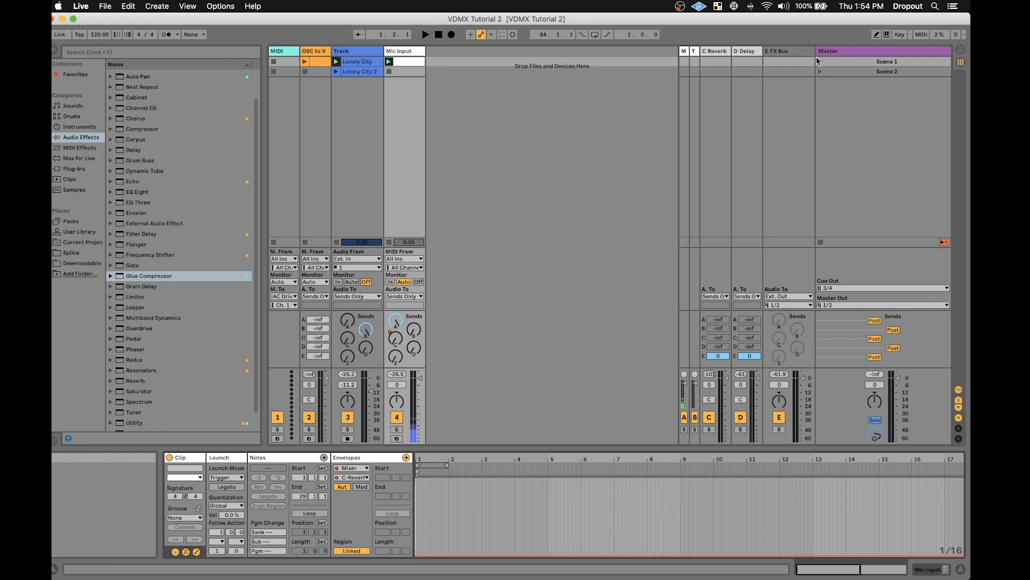
Narrow the first MIDI track's column to its minimum width and select the track named Track
left_click(288, 61)
left_click_drag(299, 51, 258, 50)
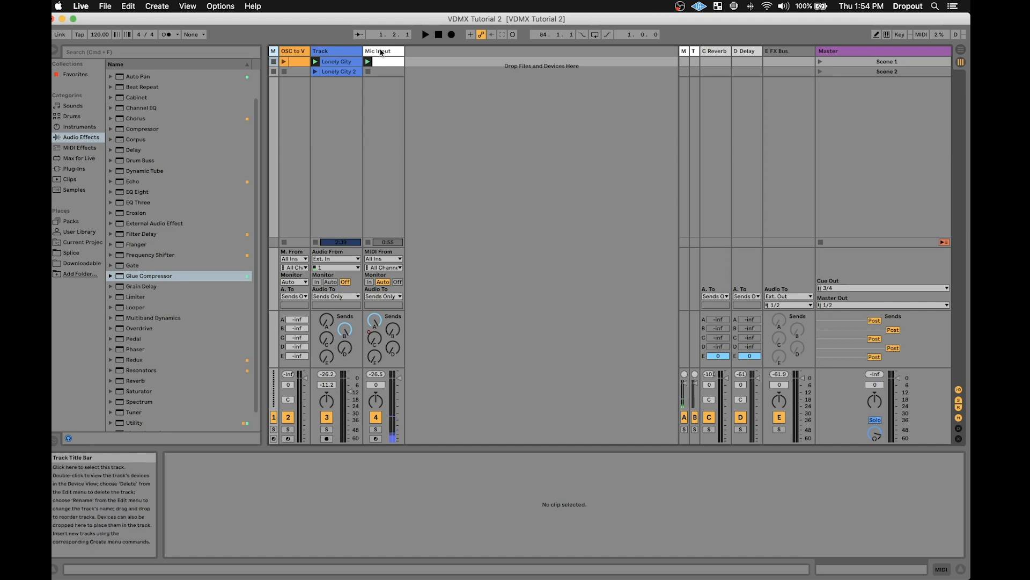
left_click(338, 51)
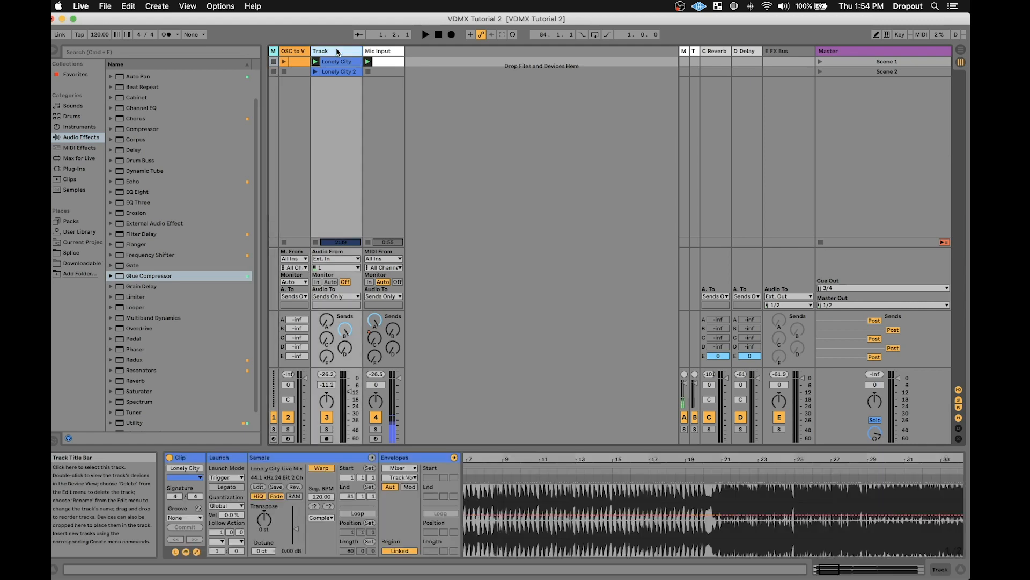
Insert a new MIDI track after the Mic Input track
left_click(435, 62)
right_click(438, 61)
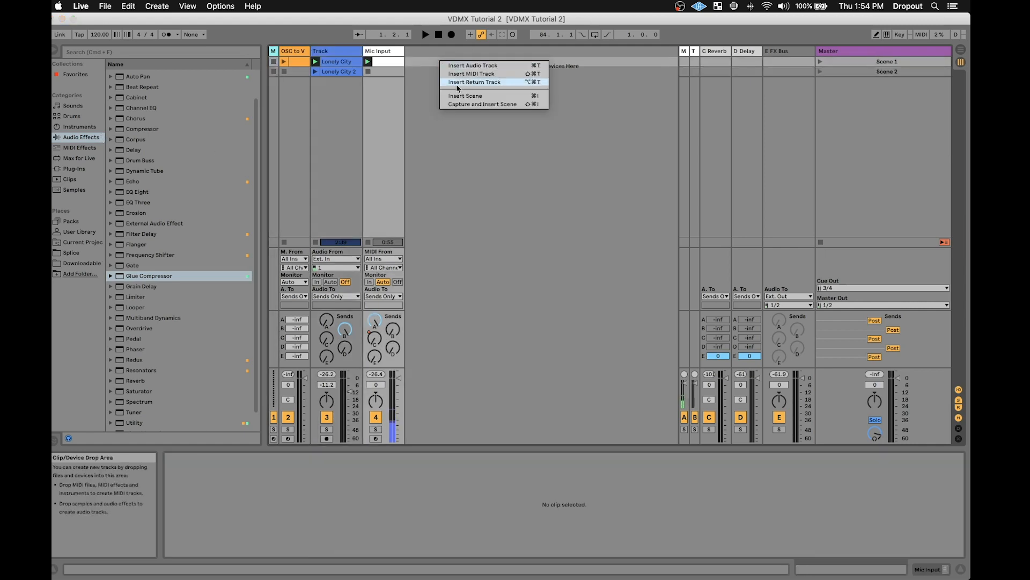
left_click(468, 74)
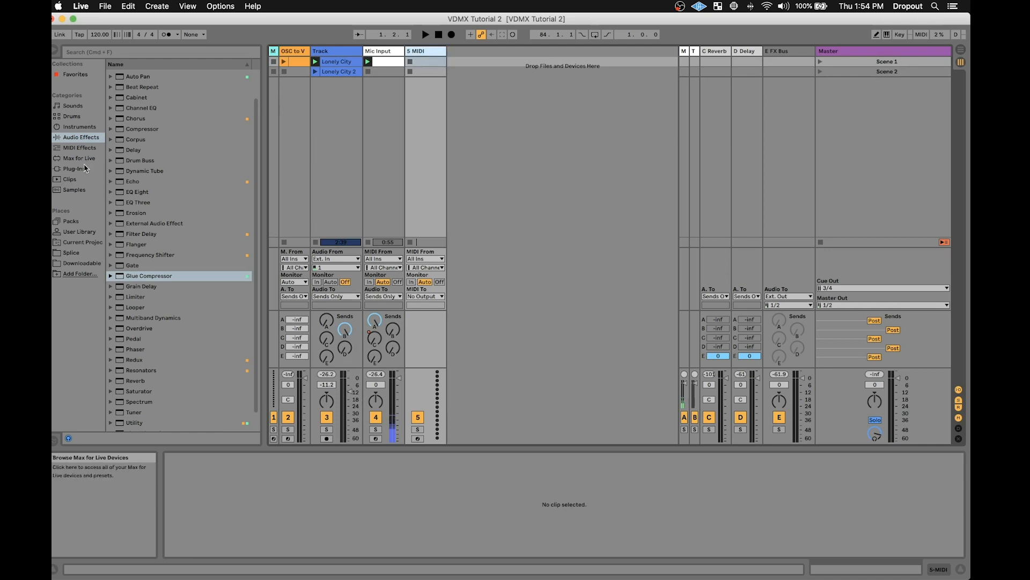
Load the Simpler instrument onto the new MIDI track and replace it with Operator
left_click(86, 169)
left_click(83, 135)
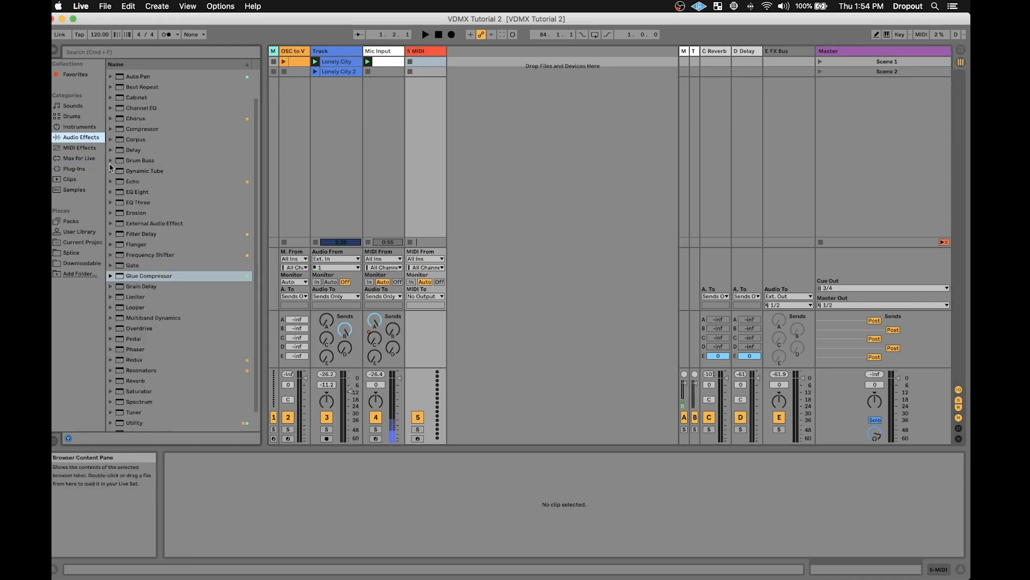
left_click(79, 127)
left_click_drag(136, 168, 410, 80)
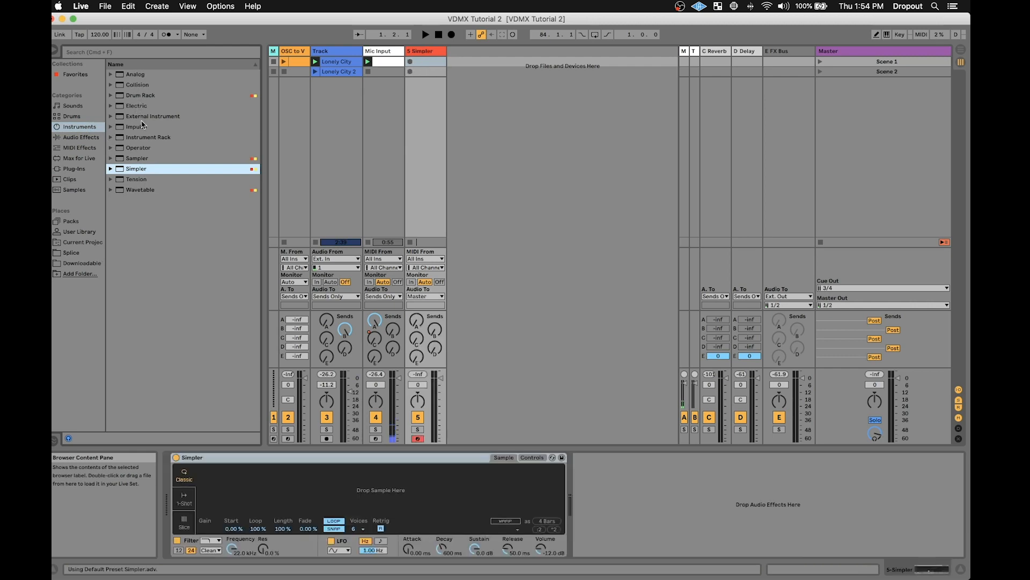
left_click_drag(141, 149, 429, 85)
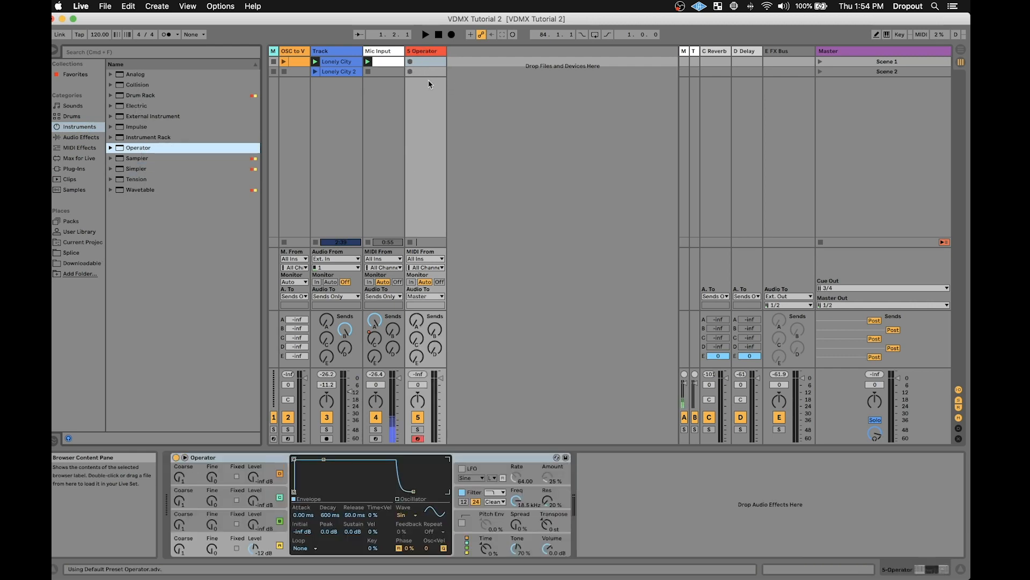
Insert a return track between the Track Output and Reverb returns and delete it again
right_click(697, 52)
left_click(730, 101)
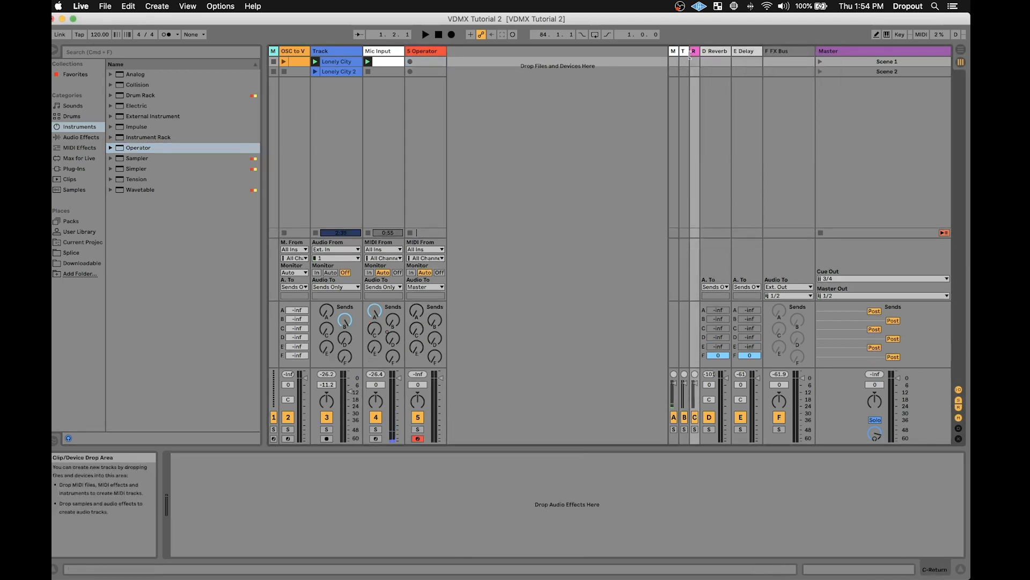
key("Delete")
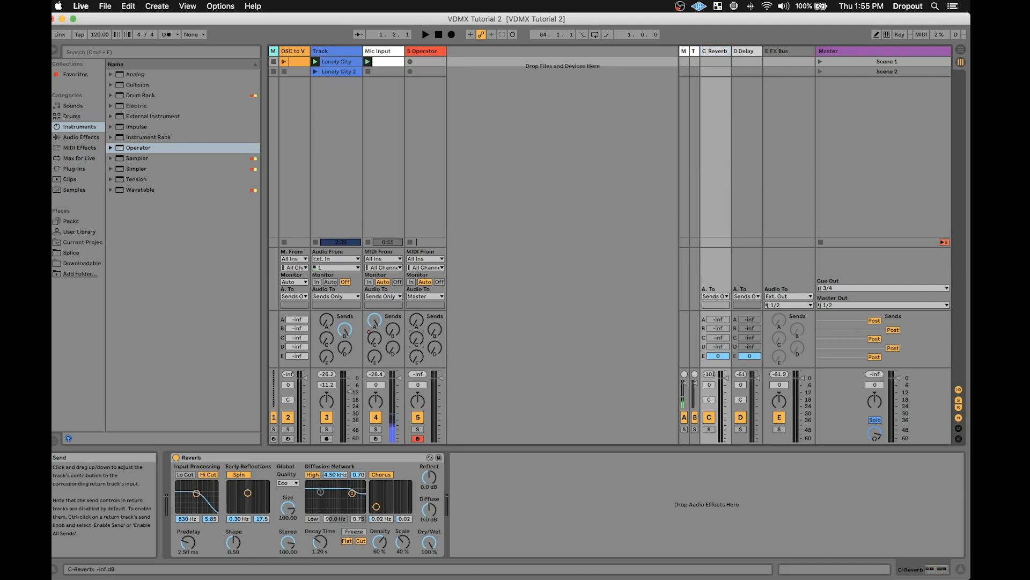
Remove Operator from the fifth track and delete that MIDI track
left_click(421, 53)
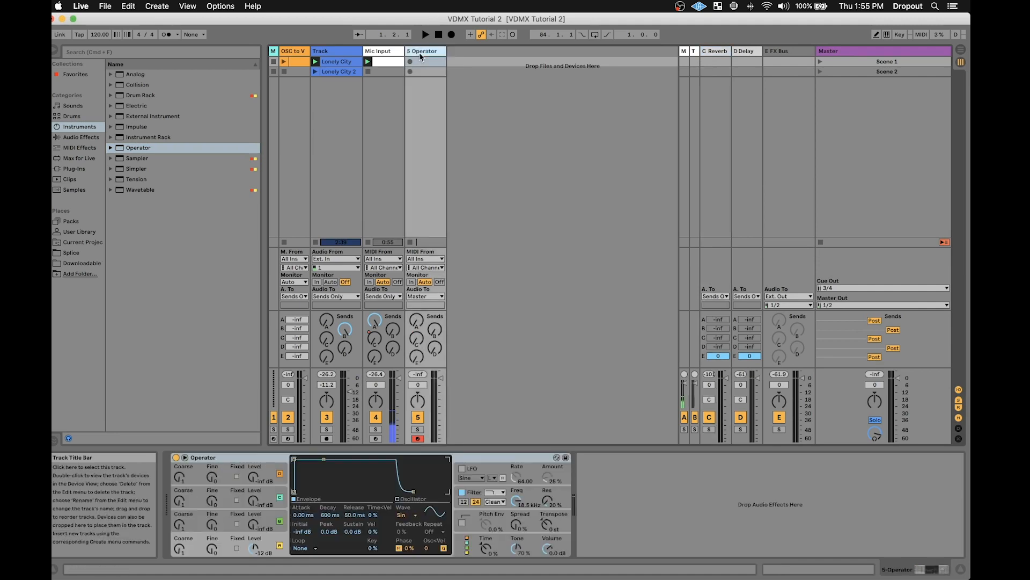
left_click(690, 541)
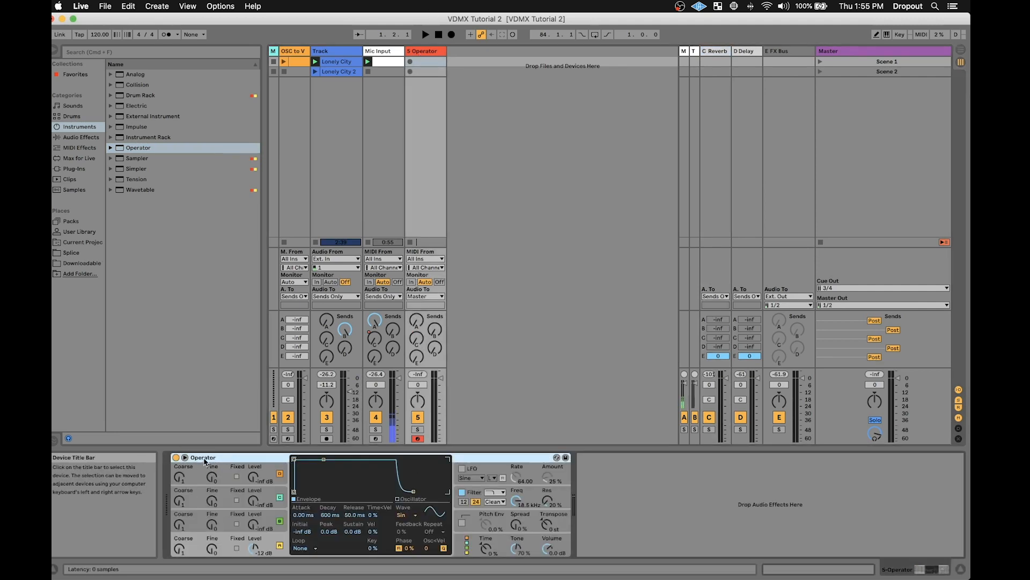
key("Delete")
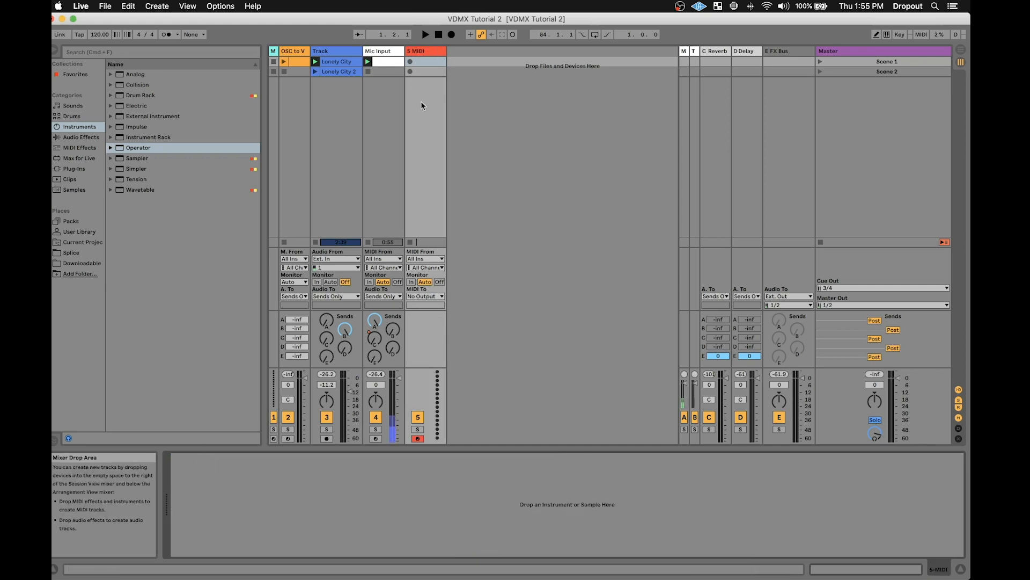
left_click(419, 53)
key("Delete")
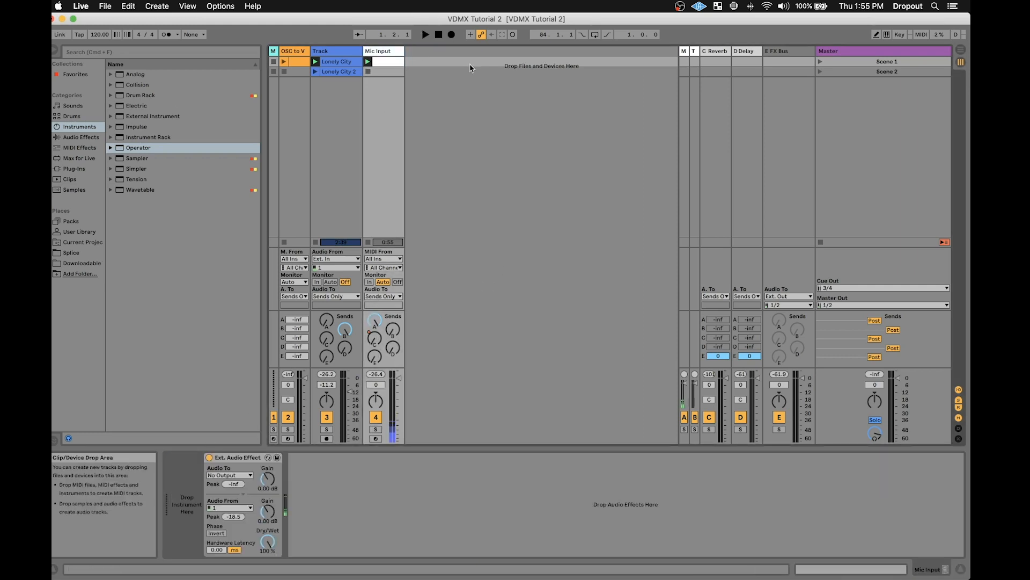
Play Scene 1 briefly and set the first MIDI track's column back to its minimum width
left_click(820, 62)
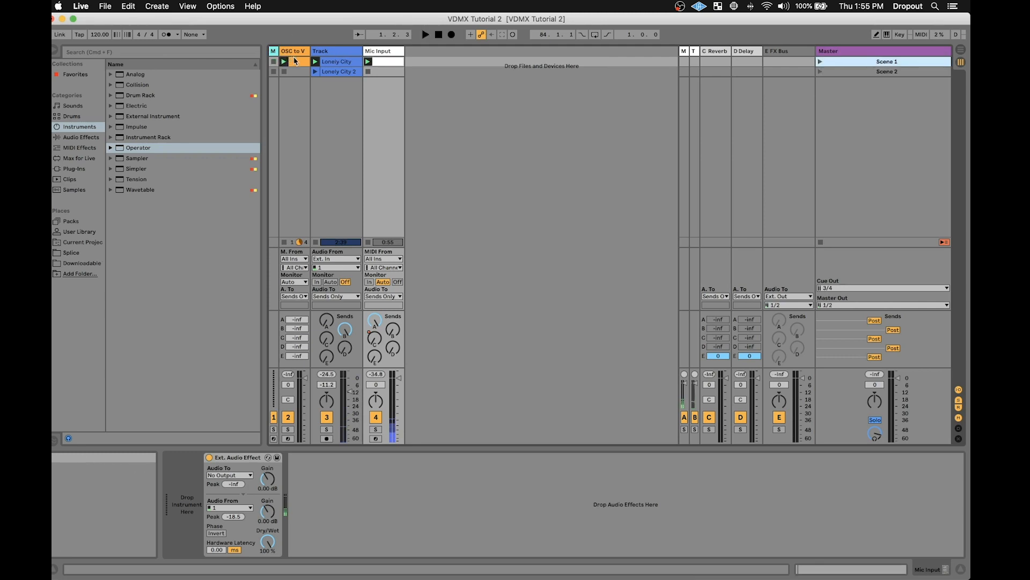
key("super+shift+t")
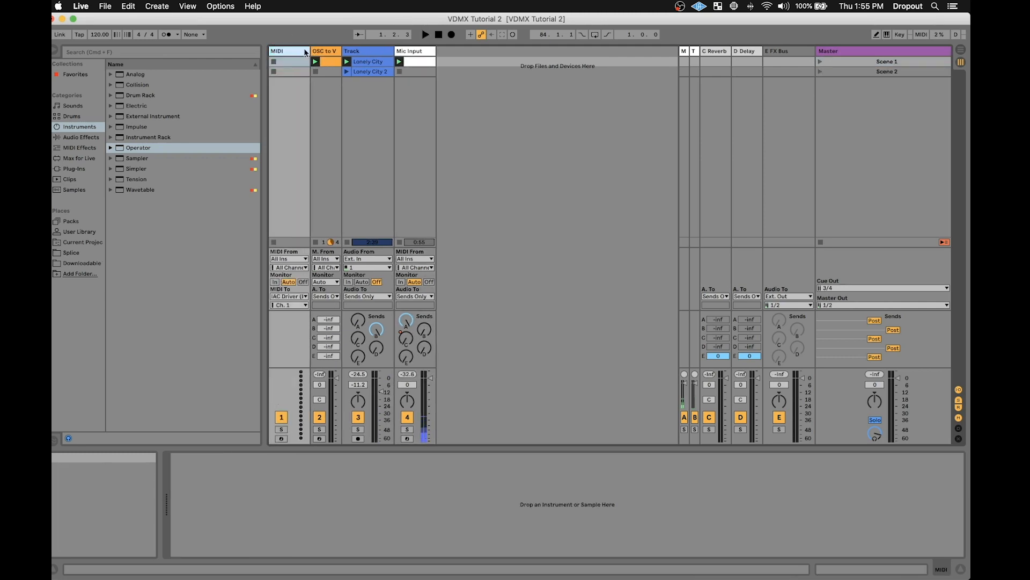
left_click_drag(307, 49, 276, 50)
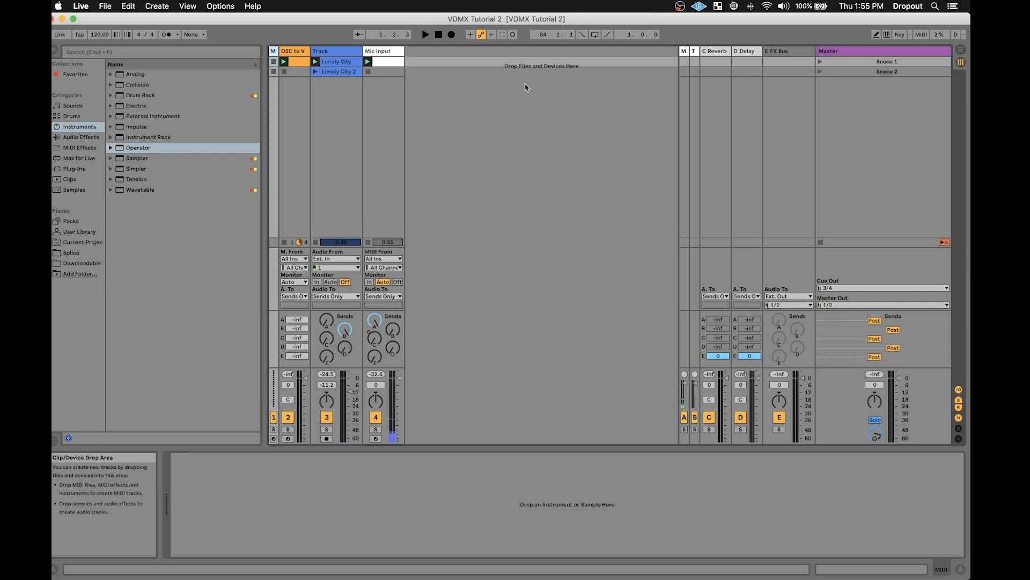